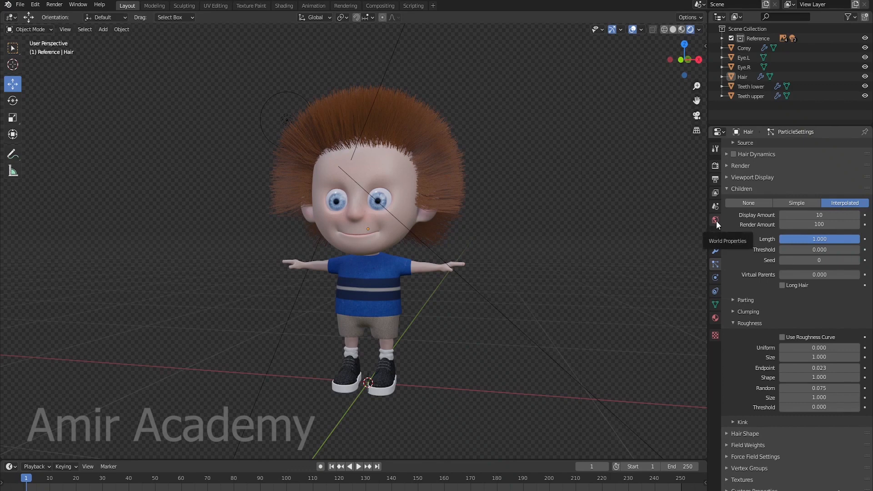
Set the world background strength to 0.4
left_click(716, 221)
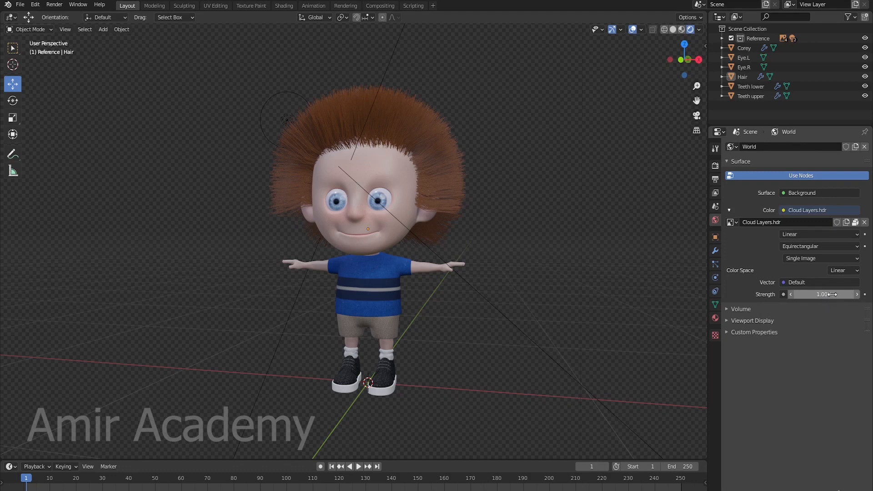
mouse_move(828, 297)
left_mouse_down()
mouse_move(782, 296)
mouse_move(841, 296)
left_mouse_up()
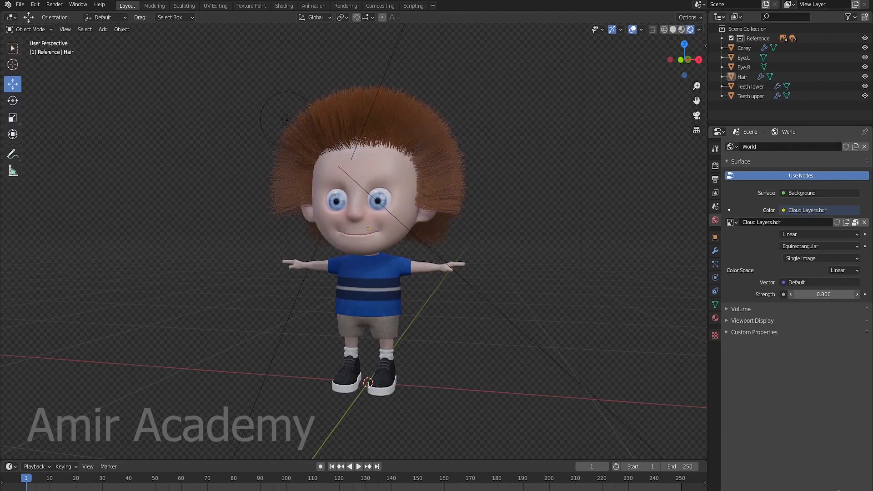
left_click(832, 296)
type("0.5")
key("BackSpace")
type("4")
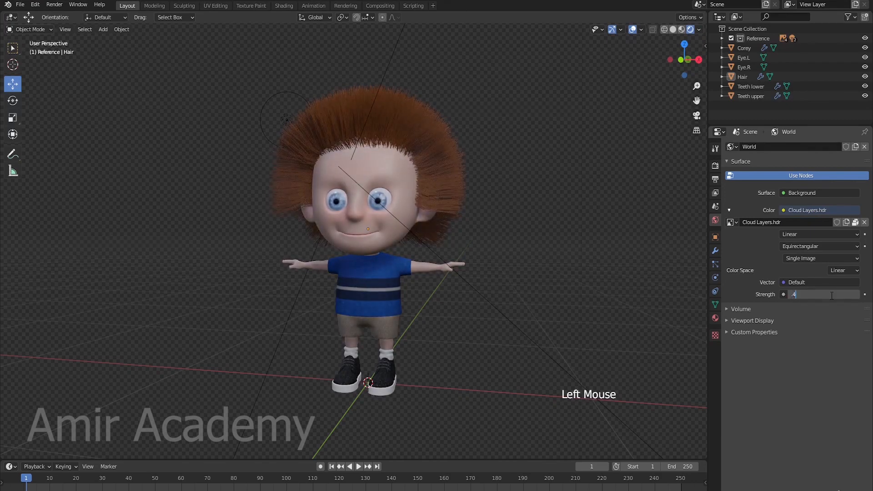
key("Return")
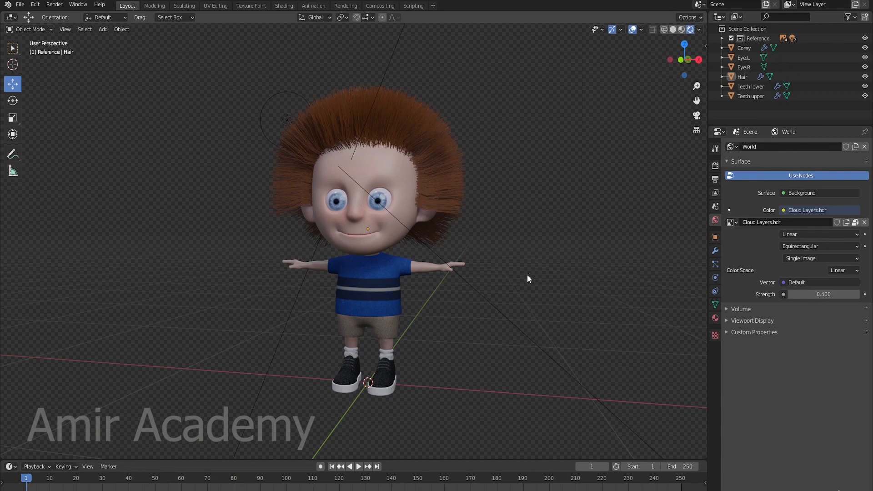
scroll(528, 275, "up", 2)
middle_click_drag(528, 275, 458, 280)
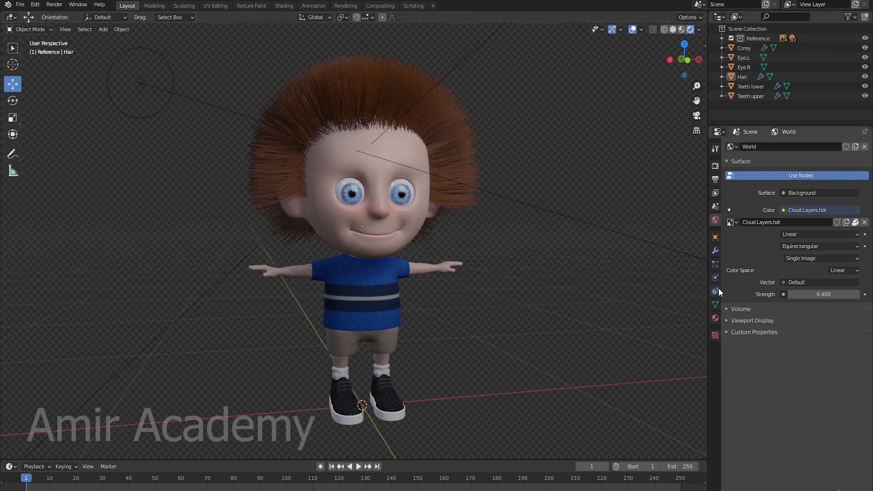
Set the hair particle system's viewport strand steps to 3
left_click(716, 263)
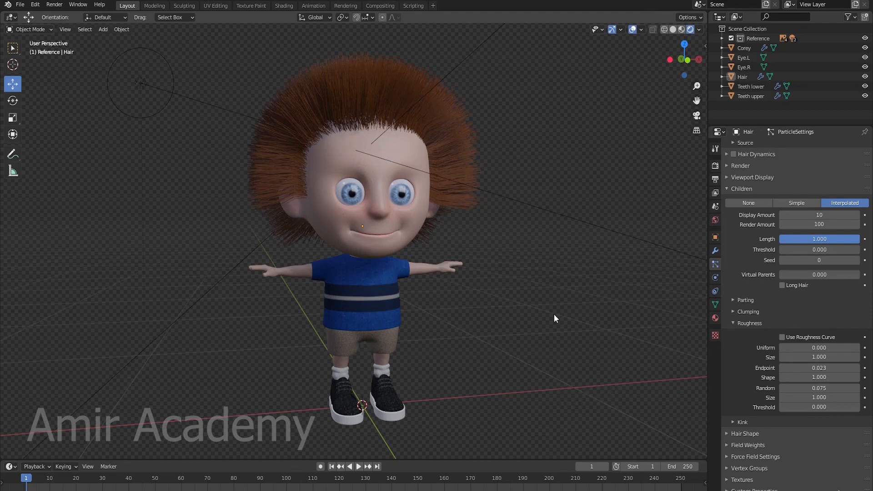
scroll(796, 303, "up", 7)
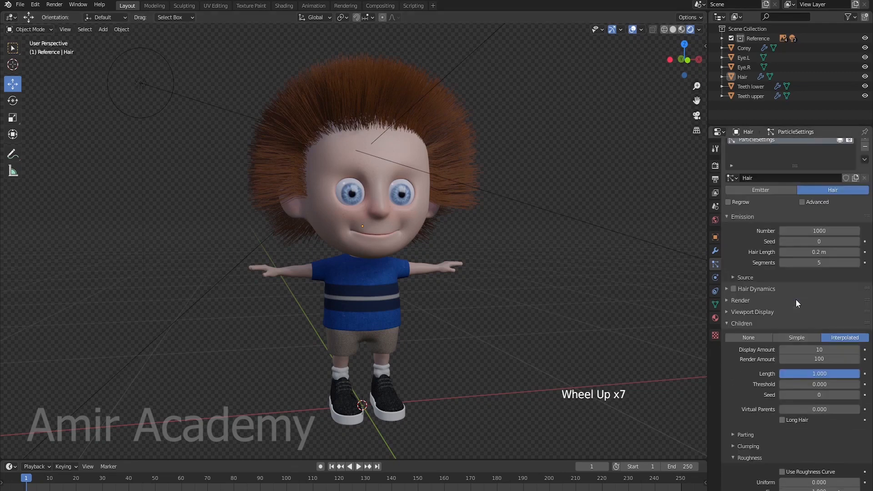
left_click(727, 300)
scroll(731, 344, "down", 4)
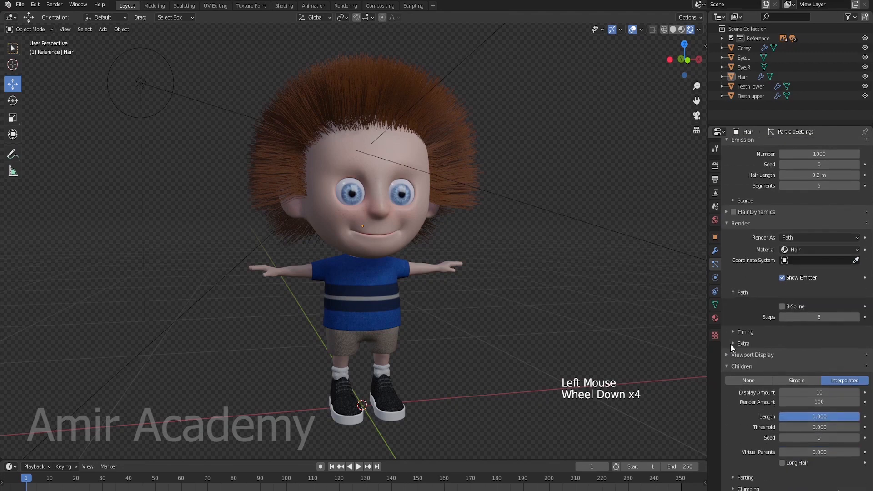
left_click(727, 355)
scroll(783, 362, "down", 3)
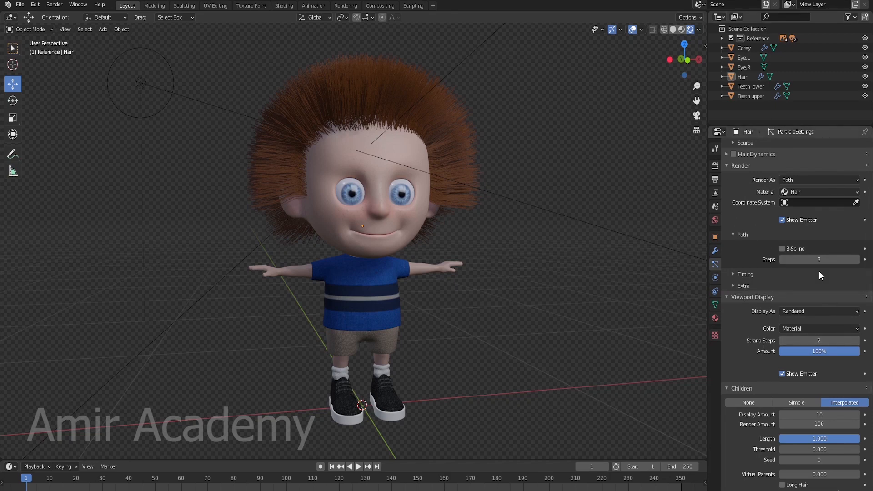
scroll(513, 278, "up", 3)
middle_click_drag(512, 278, 531, 299, "shift")
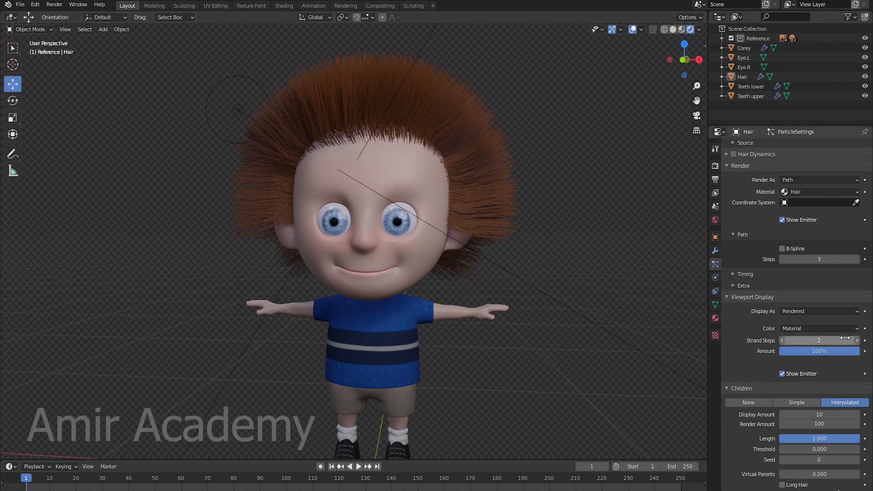
left_click(859, 341)
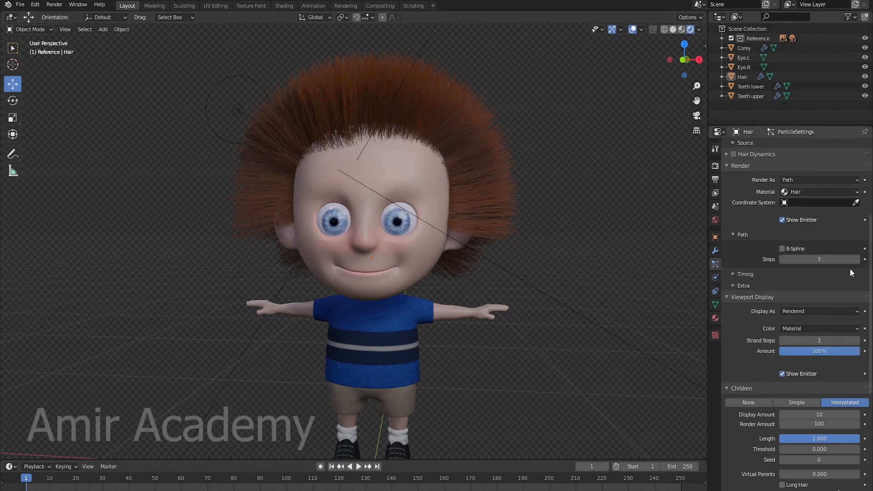
Try a children display amount of 100 on the hair particle system
scroll(835, 270, "up", 5)
scroll(835, 270, "down", 14)
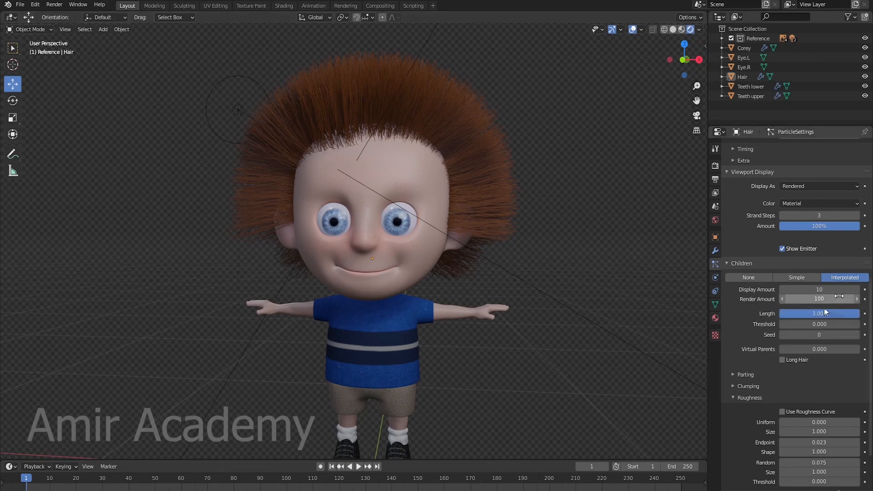
left_click(820, 291)
type("0")
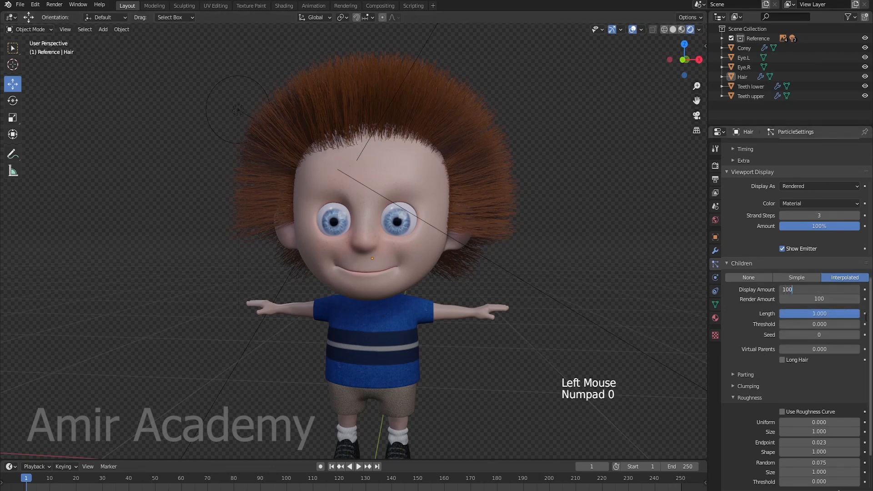
middle_click_drag(366, 315, 605, 324)
Try children display amounts of 30 and 20 on the hair to compare its density
left_click(819, 289)
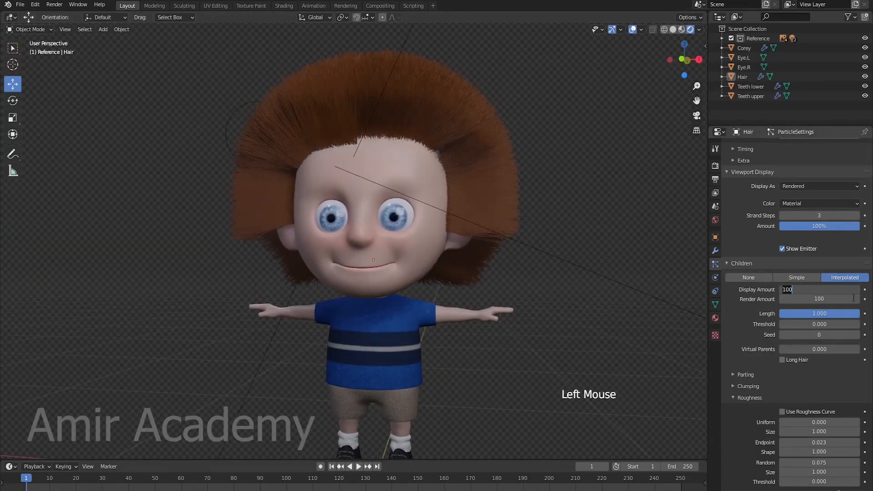
type("30")
left_click(867, 302)
middle_click_drag(409, 294, 519, 318)
left_click(819, 290)
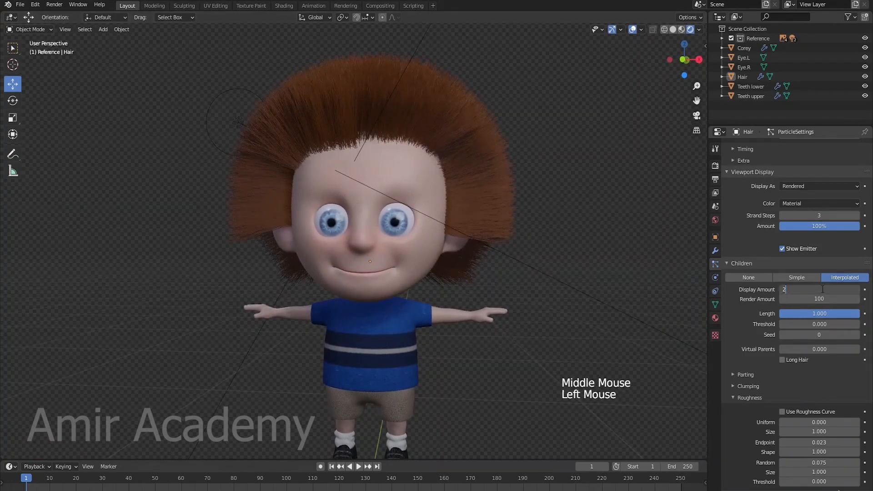
type("20")
key("Return")
Set both the display amount and the render amount of the hair's children to 30
double_click(819, 289)
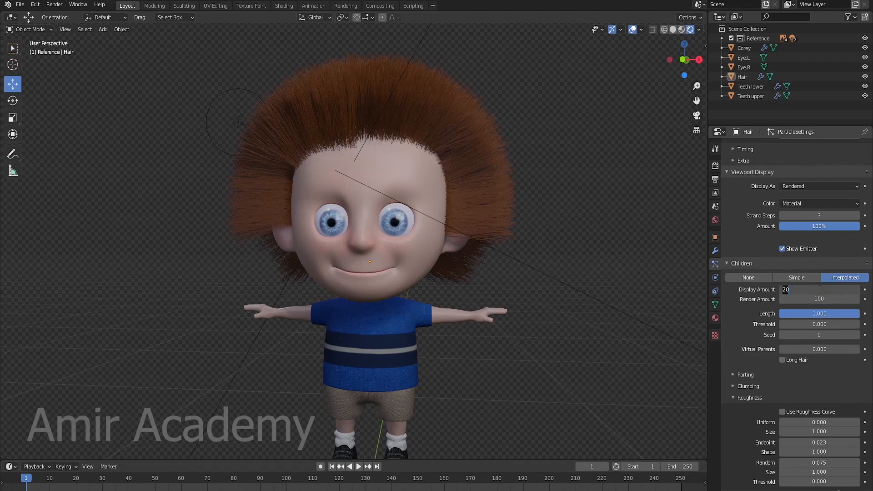
type("30")
key("Return")
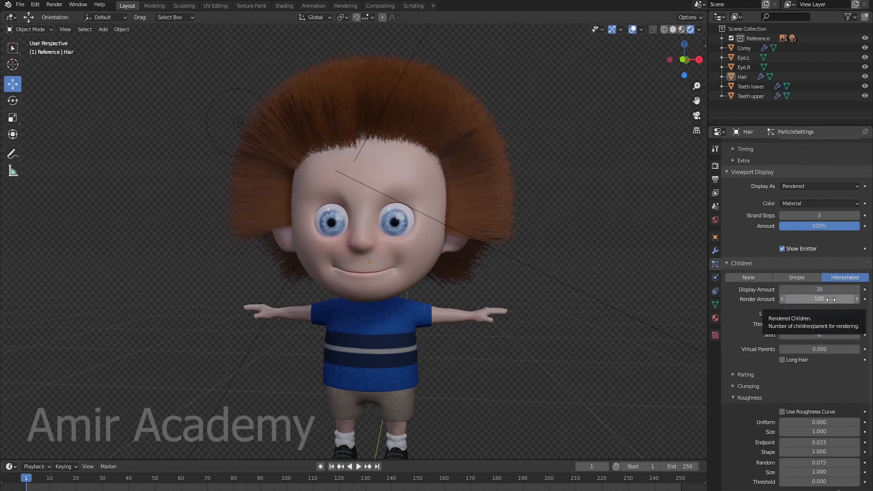
left_click(832, 299)
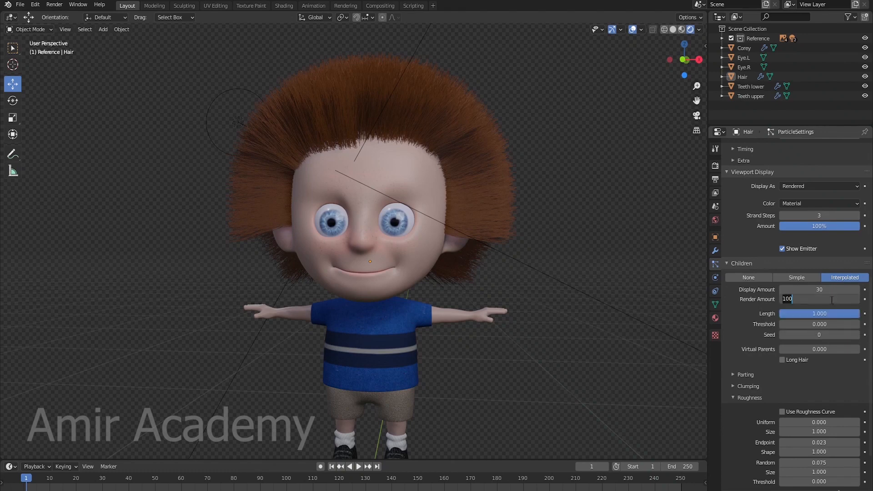
type("30")
key("Return")
Add a camera to the scene
scroll(487, 283, "down", 2)
scroll(487, 283, "down", 1)
middle_click_drag(487, 283, 470, 295, "shift")
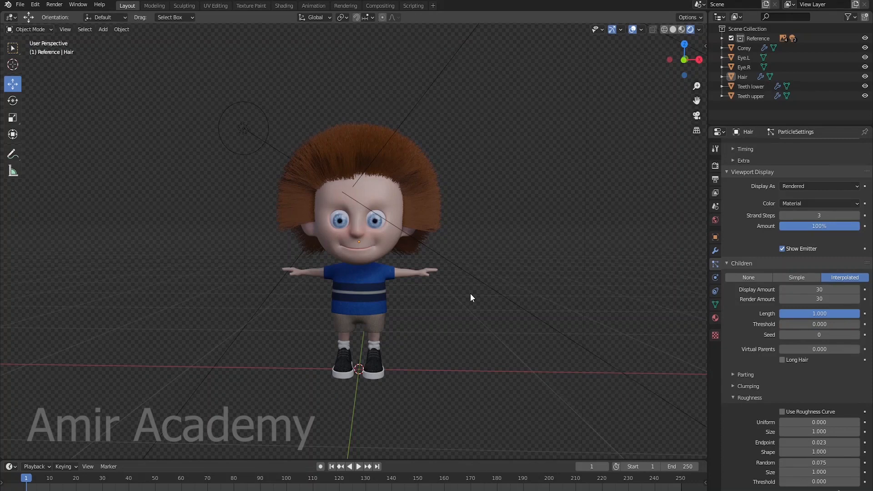
key("shift+a")
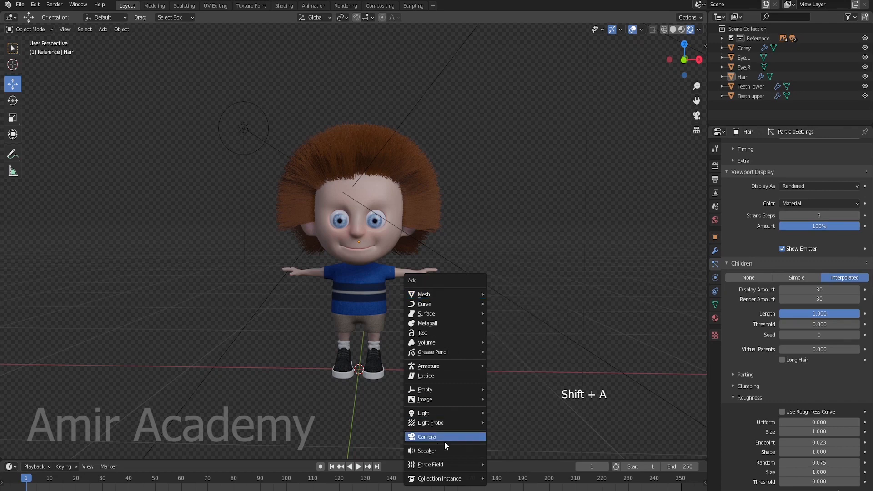
left_click(444, 438)
Align the new camera to a front view of the character
middle_click_drag(449, 342, 450, 343, "shift")
middle_click_drag(451, 343, 454, 351)
scroll(452, 345, "up", 1)
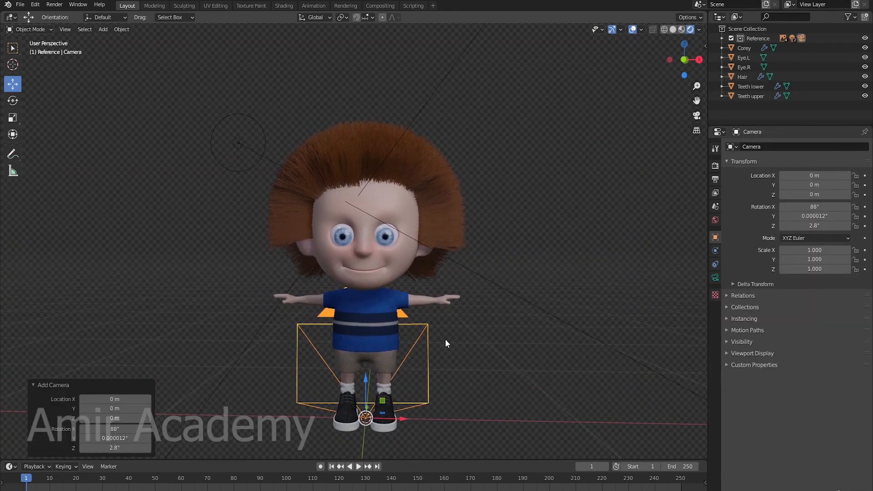
key("ctrl+alt")
key("ctrl+alt+KP_0")
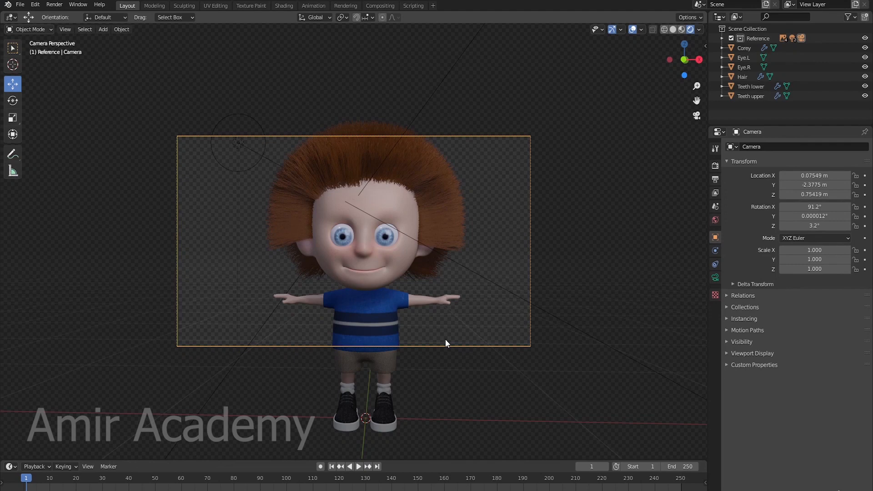
scroll(445, 340, "up", 1)
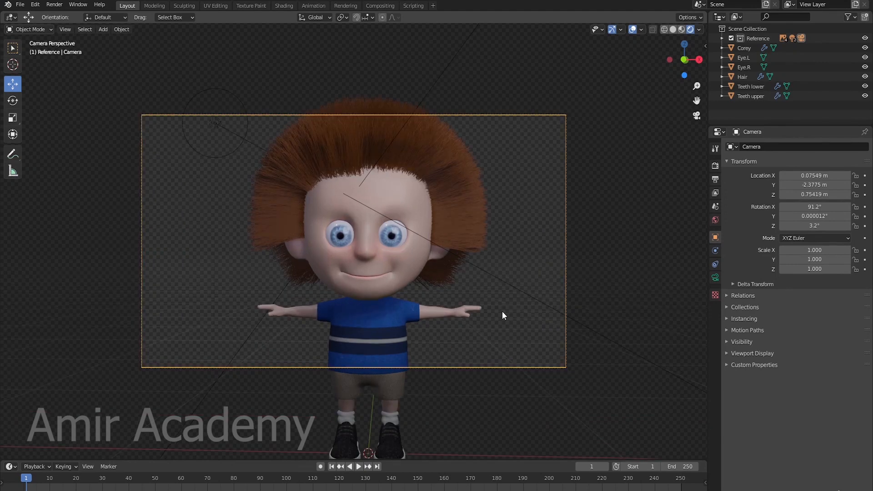
Lock the camera to the view, reframe it so the character's whole head fits in the frame, and release the lock
key("n")
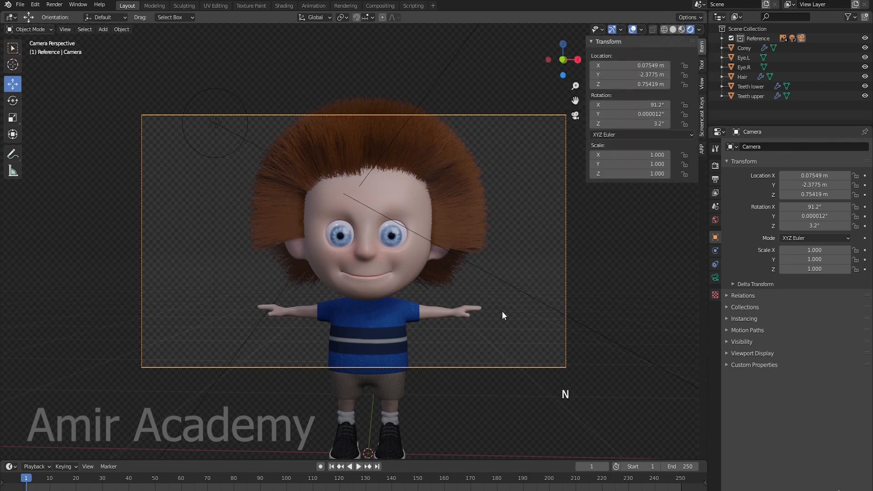
left_click(701, 84)
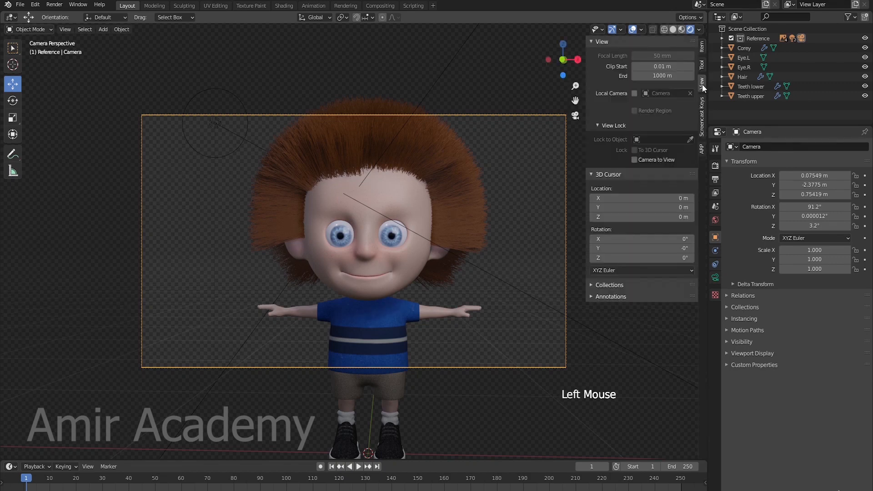
left_click(635, 160)
middle_click_drag(482, 308, 463, 297)
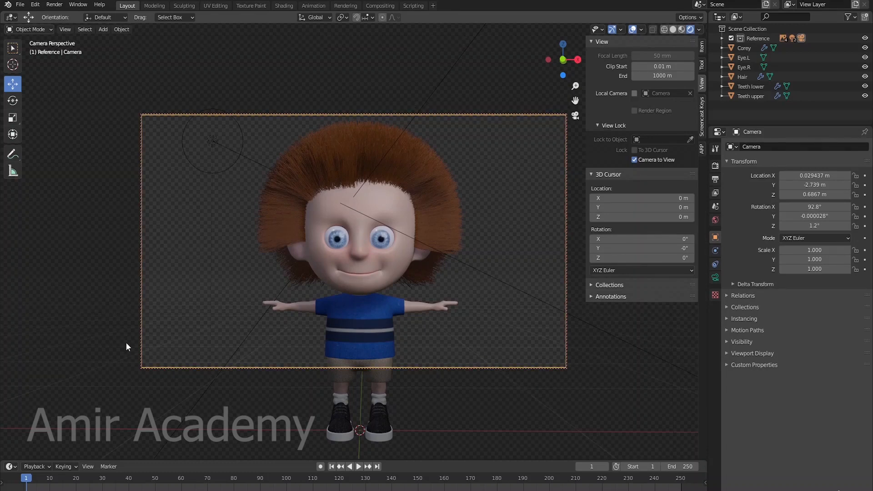
left_click(636, 160)
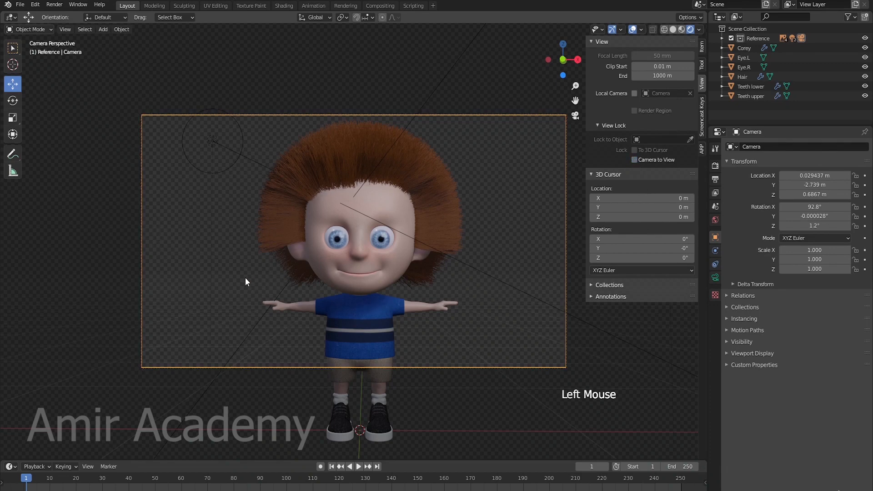
Scale the camera object down to about 0.337 of its size
middle_click_drag(246, 279, 423, 310)
scroll(345, 289, "down", 5)
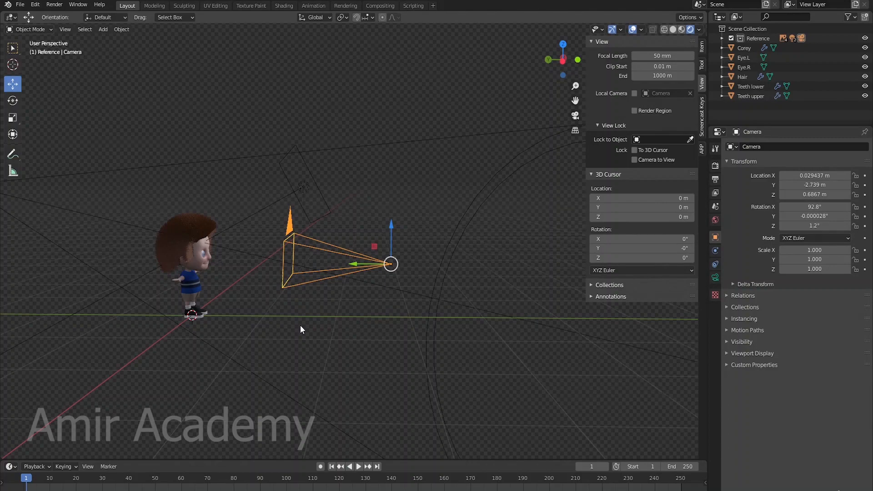
middle_click_drag(300, 326, 357, 315, "shift")
scroll(357, 315, "up", 2)
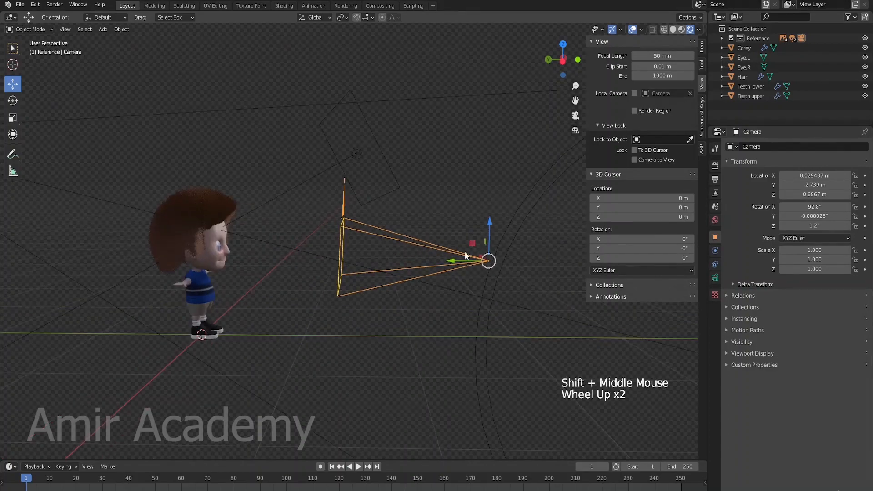
key("s")
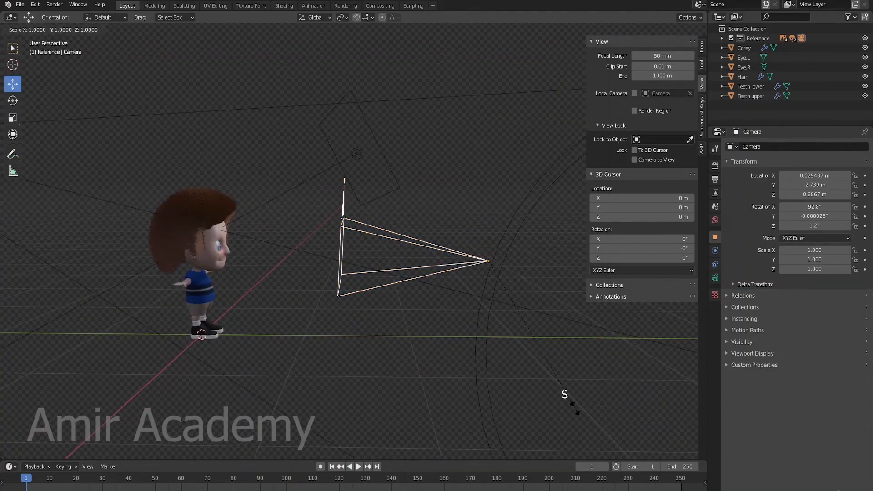
left_click(510, 312)
middle_click_drag(562, 371, 492, 362)
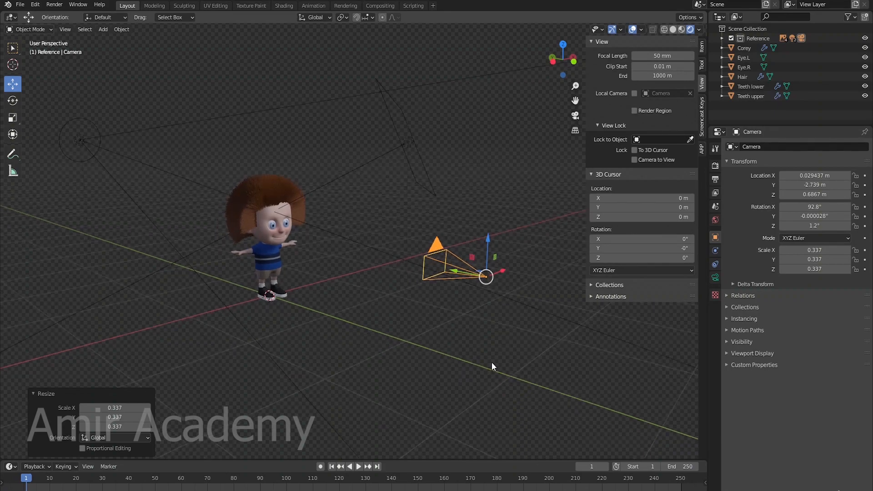
Render the current frame, examine the hair in the rendered image and close the render window
key("F12")
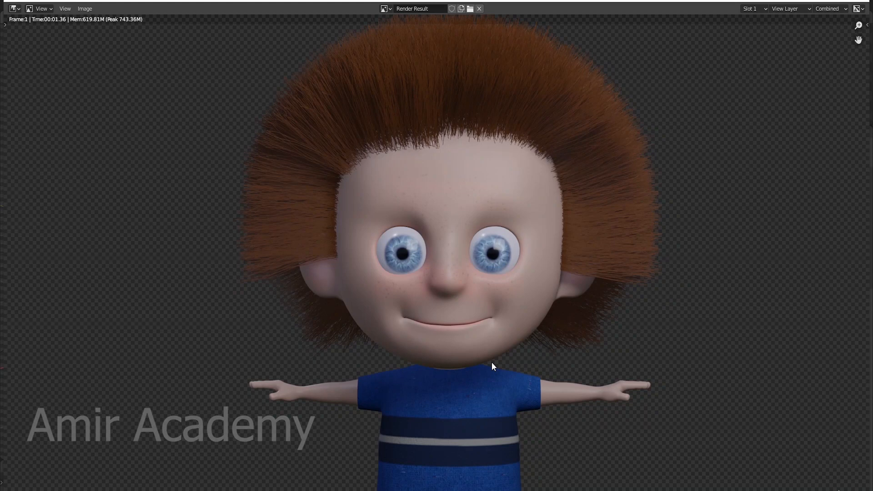
scroll(492, 362, "down", 2)
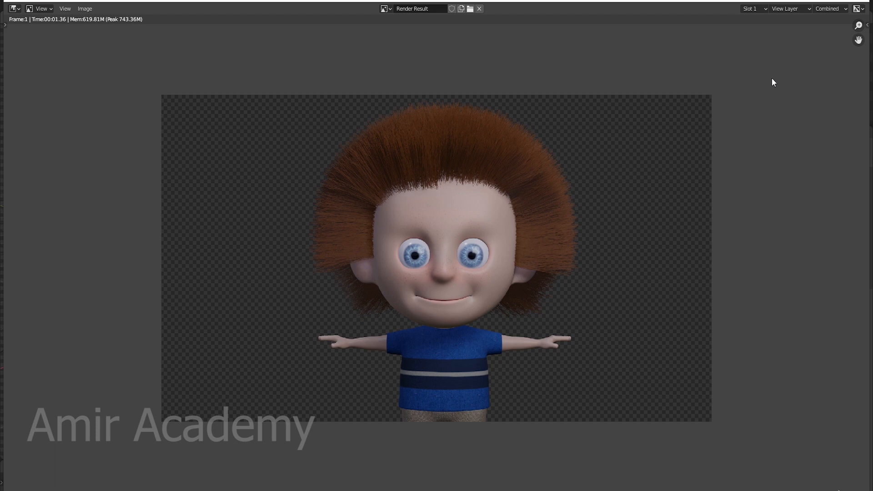
left_click(855, 2)
Return the viewport to the camera's view of the character
scroll(527, 302, "up", 4)
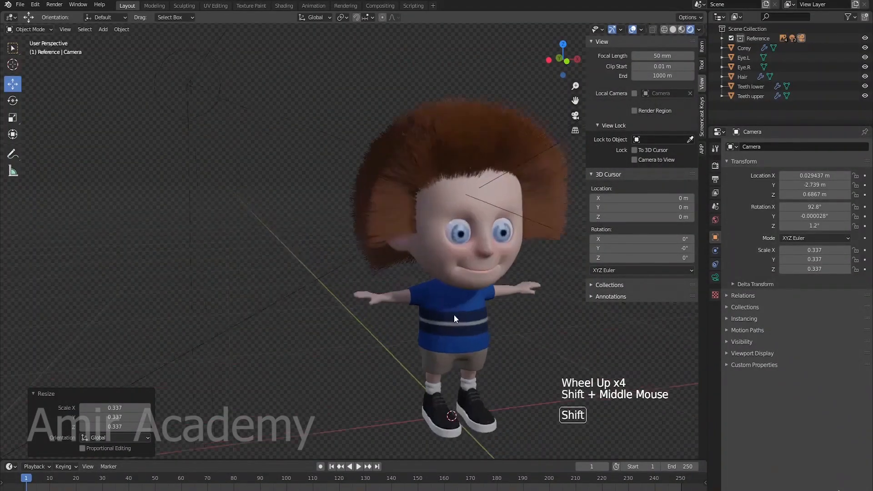
middle_click_drag(454, 315, 443, 307, "shift")
key("KP_0")
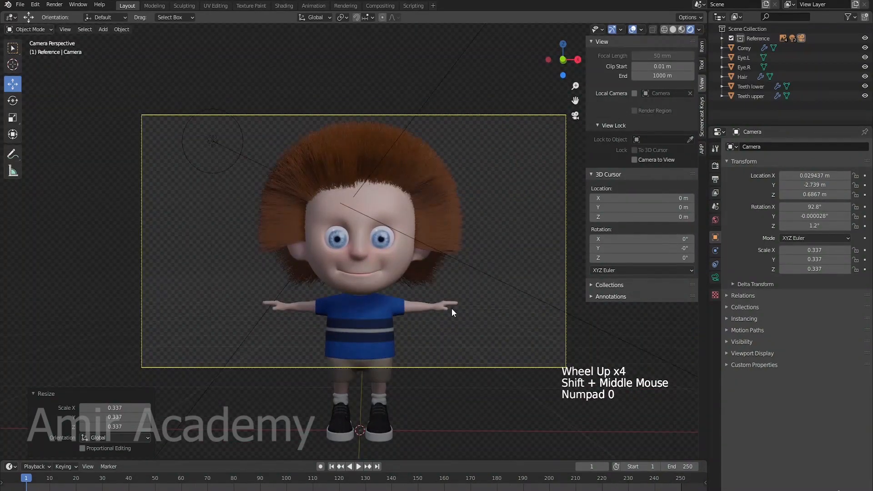
Leave the camera view, hide the sidebar and examine the character's hair up close
scroll(453, 309, "up", 2)
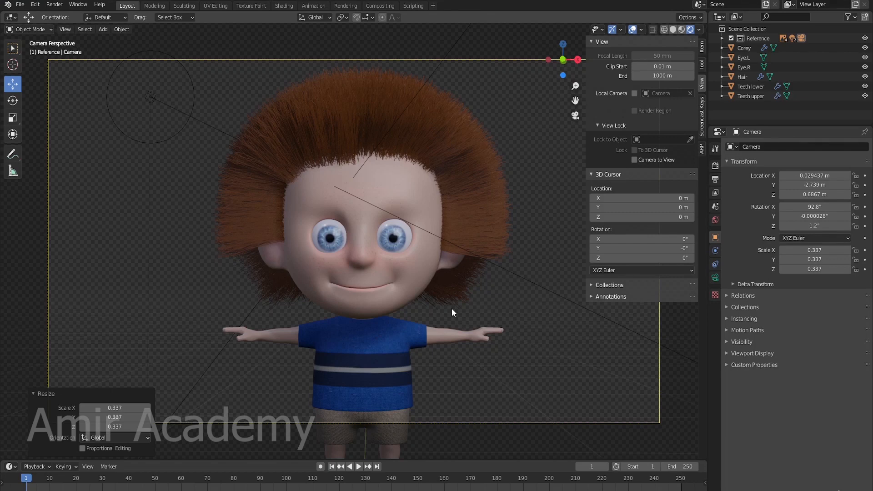
scroll(428, 307, "down", 3)
middle_click_drag(423, 304, 459, 343)
scroll(476, 315, "up", 3)
scroll(453, 353, "up", 2)
scroll(452, 353, "up", 2)
key("n")
middle_click_drag(498, 364, 490, 340, "shift")
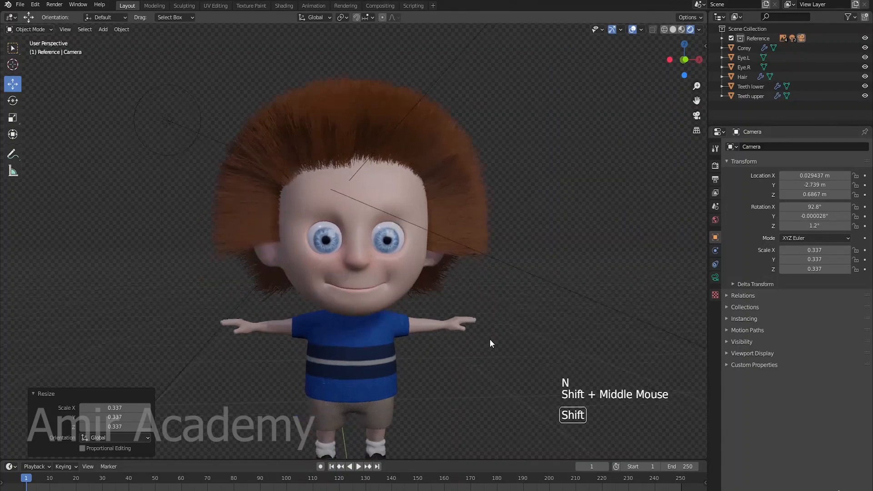
Switch to the Shading workspace, show the viewport in rendered shading and select the hair object to display its material nodes
left_click(288, 6)
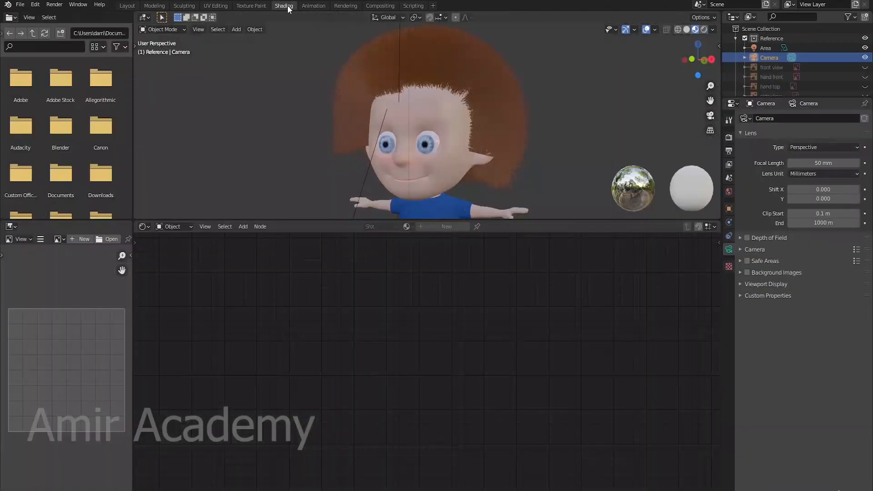
left_click(703, 30)
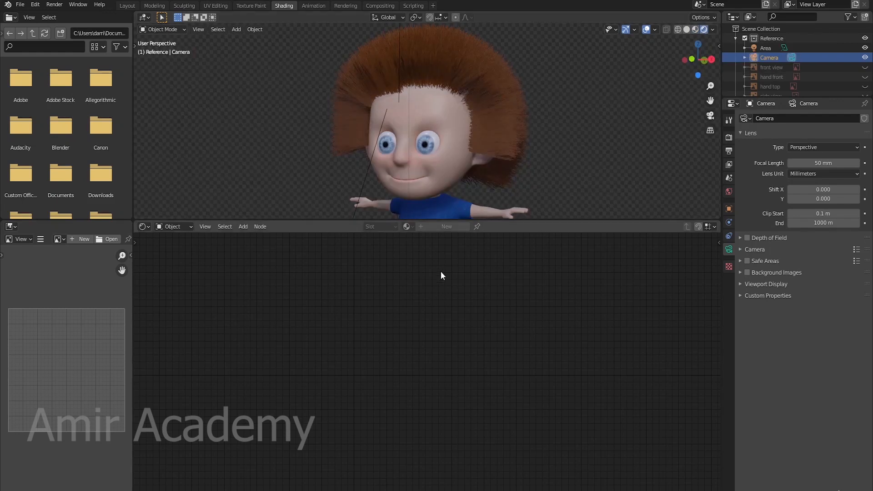
left_click(509, 121)
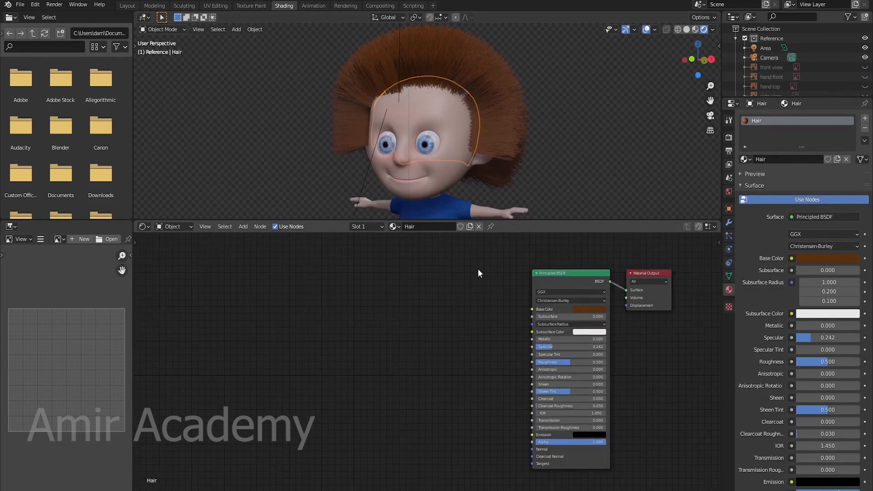
Enlarge the 3D viewport above the node editor, frame the character's head closely and clear the hair's selection outline
scroll(503, 113, "up", 3)
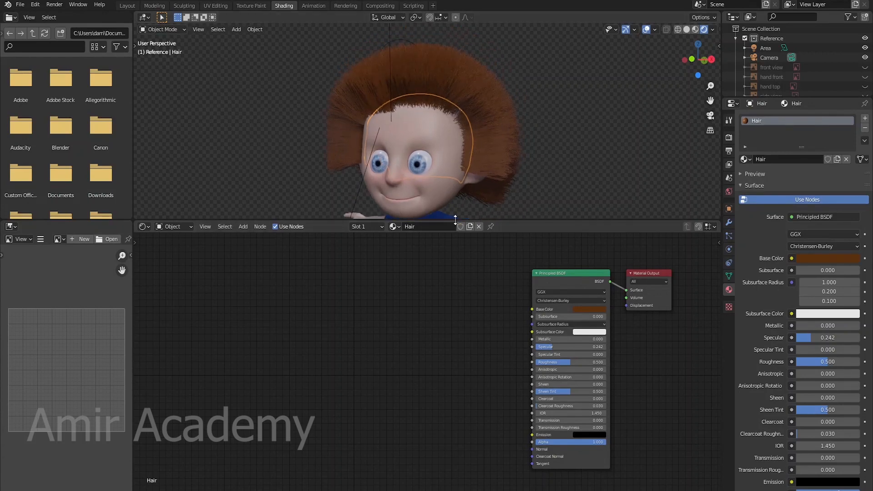
left_click_drag(456, 222, 477, 250)
scroll(496, 213, "up", 3)
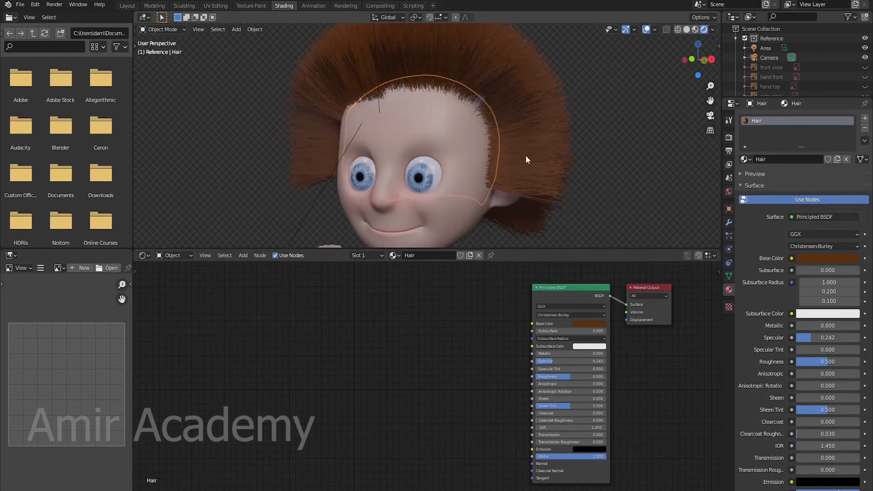
middle_click_drag(538, 201, 488, 205)
left_click(562, 177)
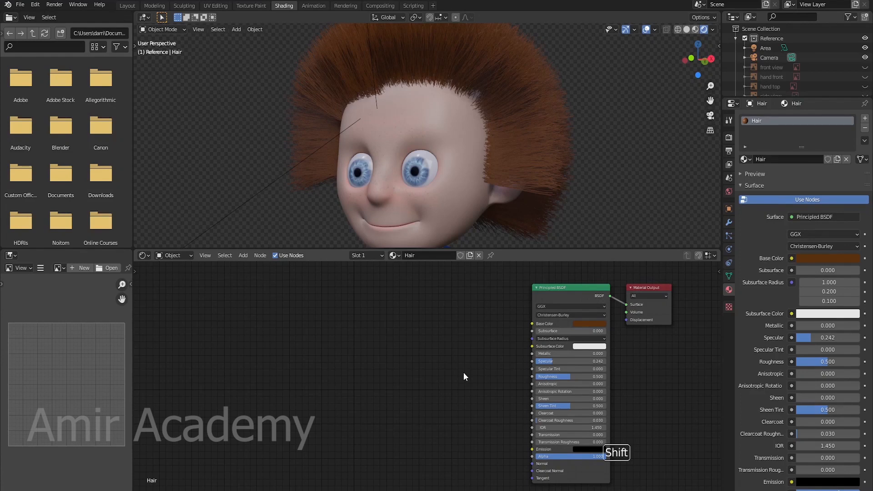
Add a MixRGB node in front of the Principled BSDF in the hair material
key("shift+a")
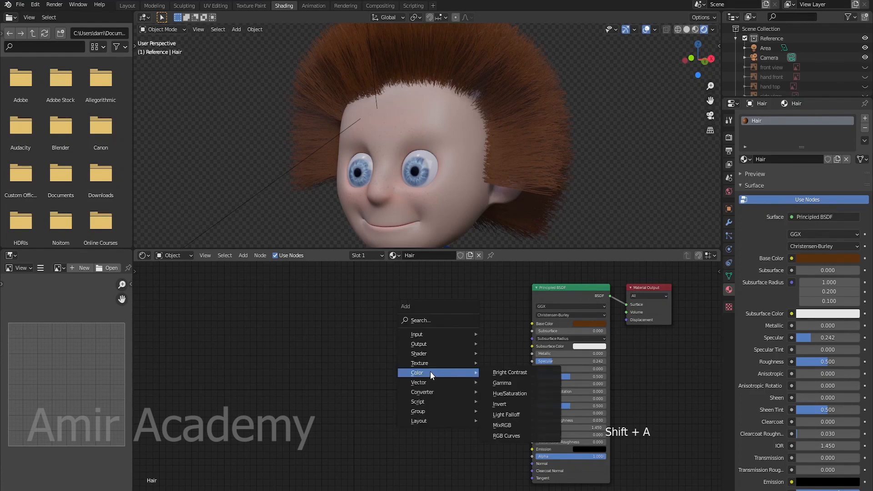
left_click(510, 426)
scroll(490, 388, "up", 2)
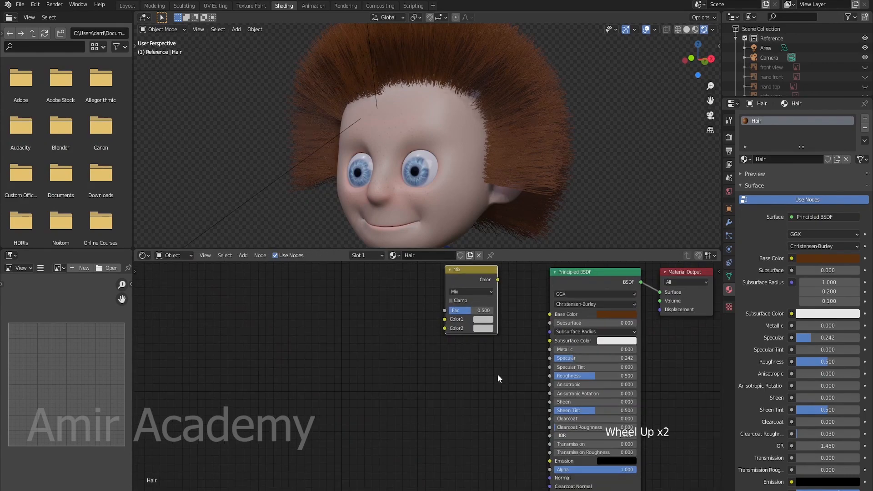
middle_click_drag(498, 375, 468, 409, "shift")
scroll(648, 381, "up", 1, "shift")
scroll(648, 381, "up", 3)
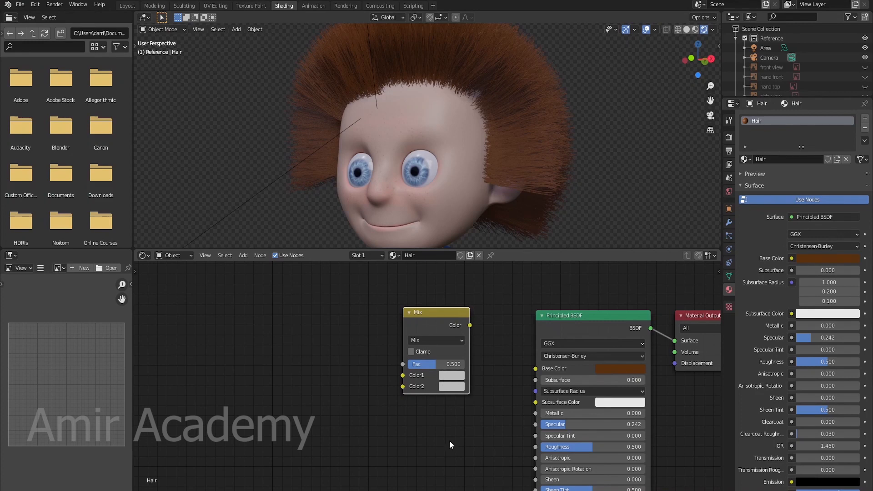
Sample the Principled BSDF's brown Base Color into both Color1 and Color2 of the Mix node
left_click(453, 376)
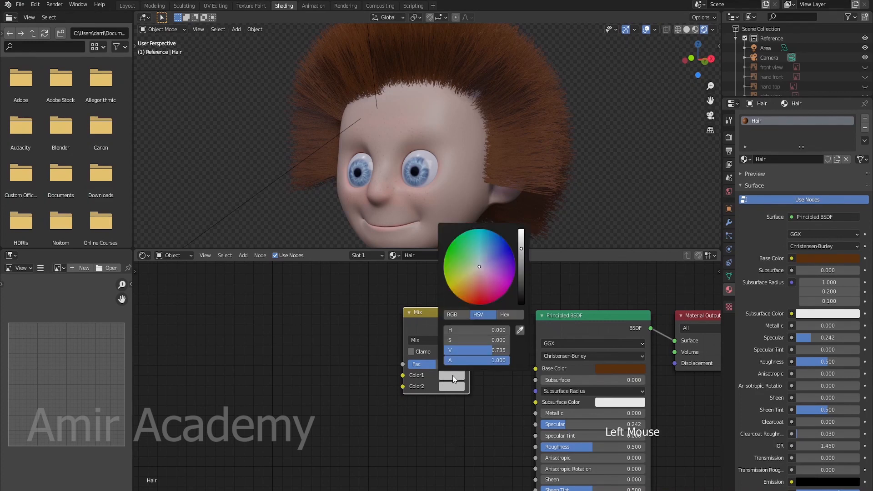
left_click(520, 330)
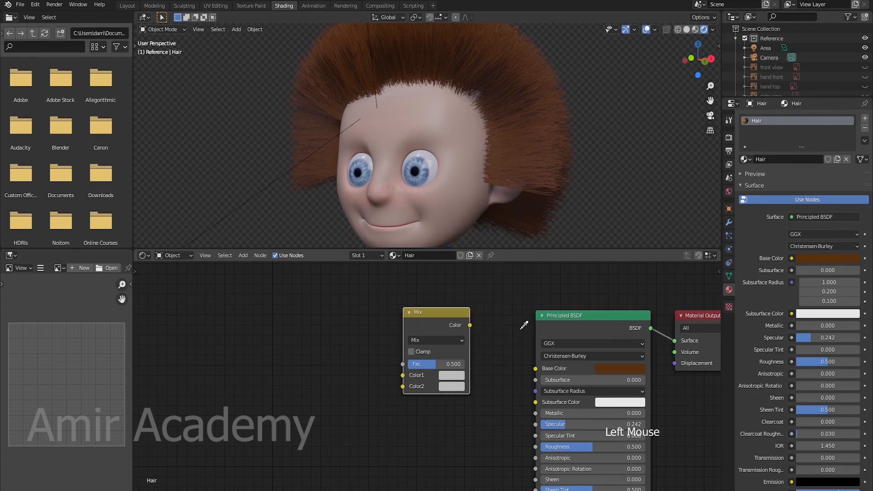
left_click(621, 365)
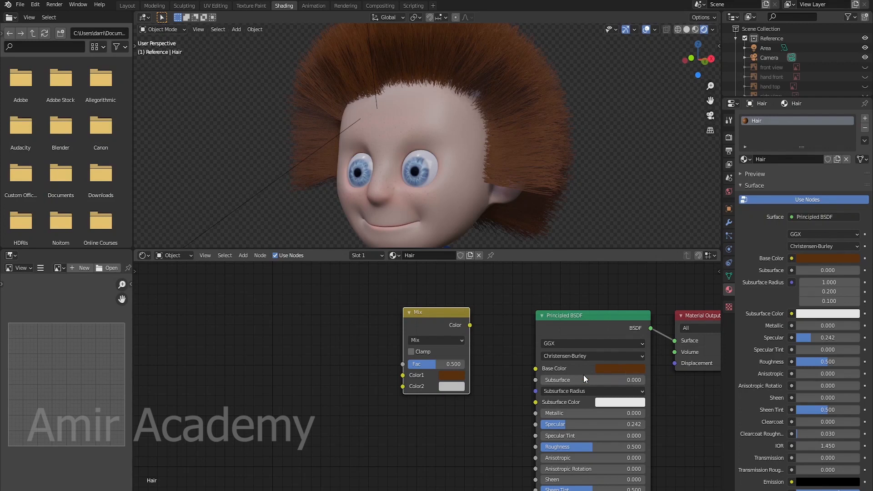
left_click(454, 387)
left_click(520, 331)
left_click(622, 366)
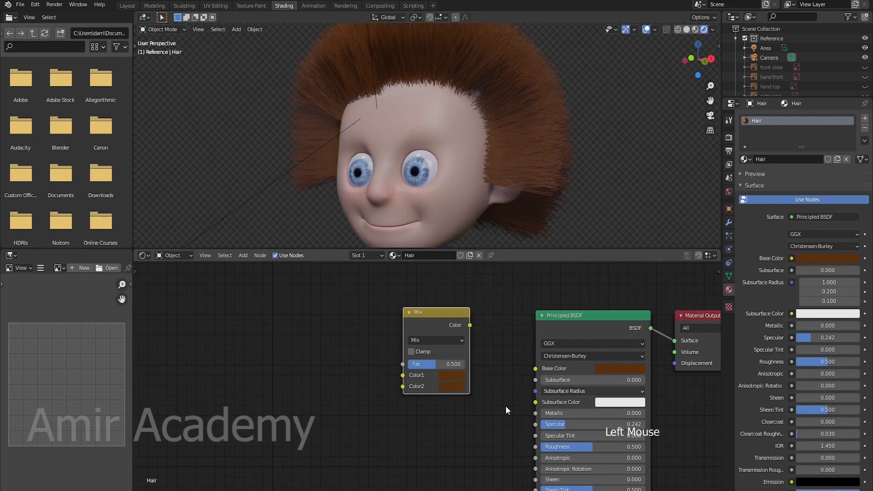
Darken the Mix node's Color2 to a deeper brown and connect the node's Color output to the shader's Base Color
left_click(449, 387)
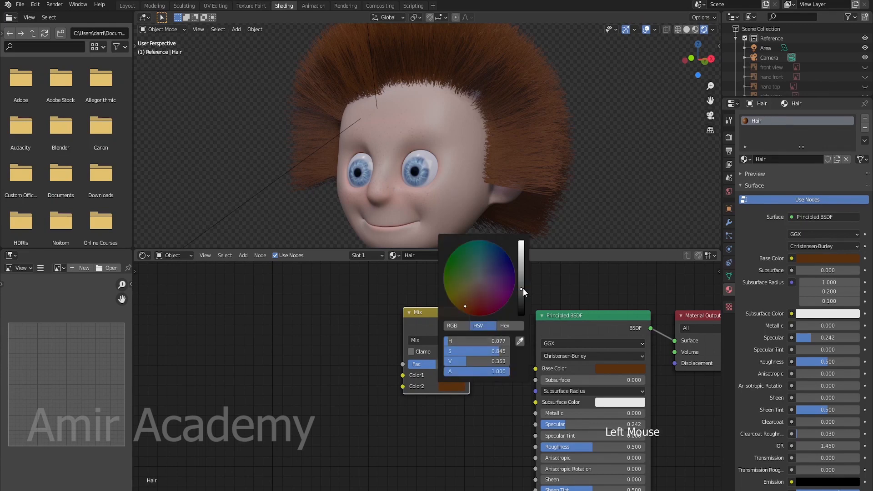
left_click_drag(523, 287, 523, 301)
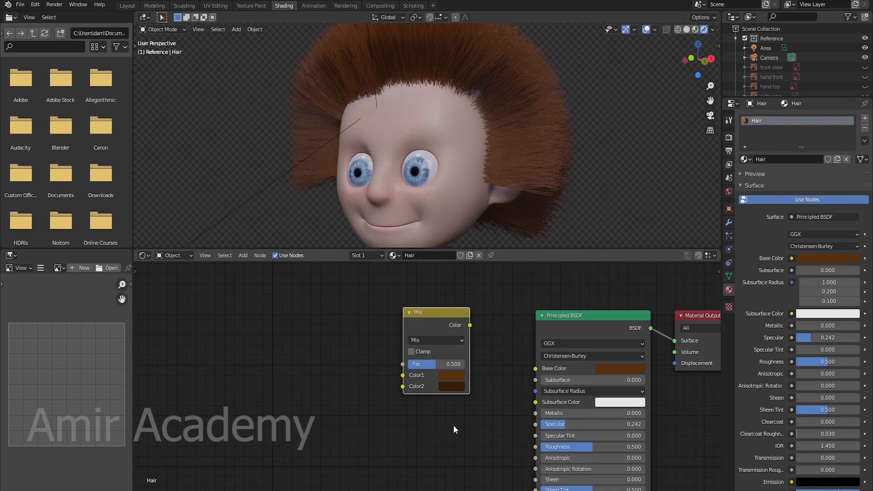
left_click_drag(470, 325, 537, 369)
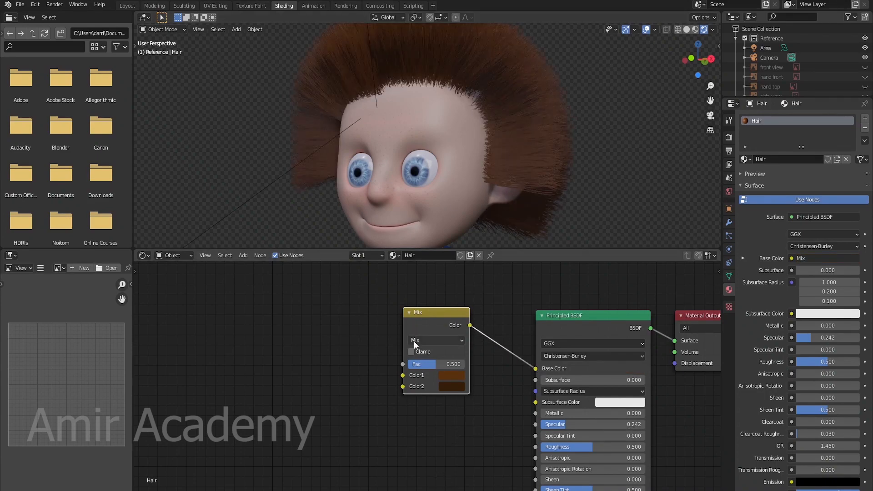
mouse_move(435, 365)
left_mouse_down()
mouse_move(410, 365)
mouse_move(465, 365)
mouse_move(410, 365)
mouse_move(450, 365)
mouse_move(435, 364)
left_mouse_up()
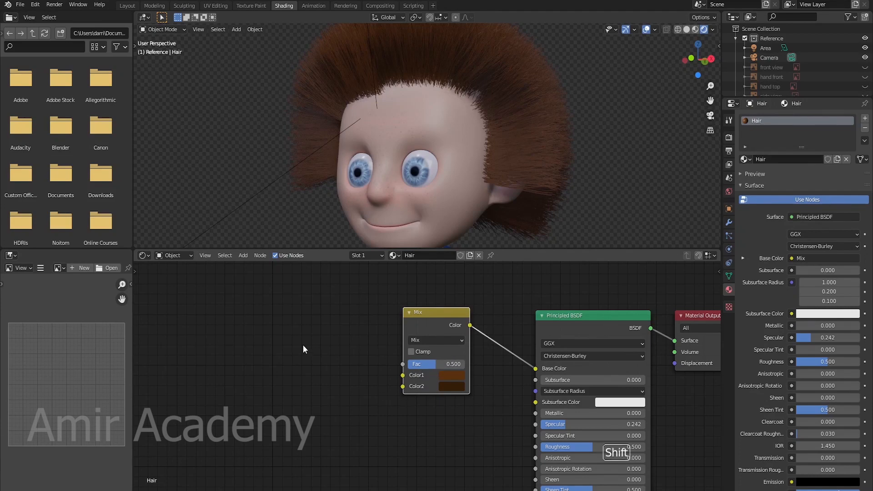
Add a ColorRamp node in front of the Mix node and connect its Color output to the Mix node's Fac input
middle_click_drag(302, 348, 349, 334, "shift")
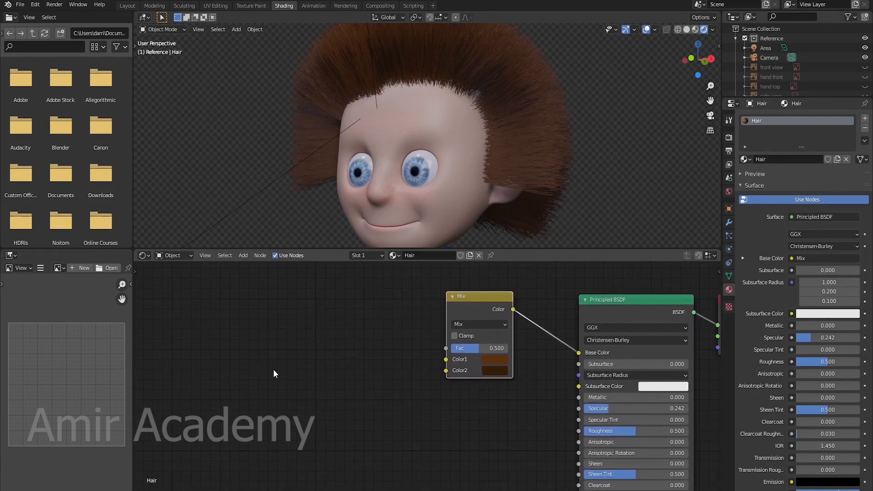
key("shift+a")
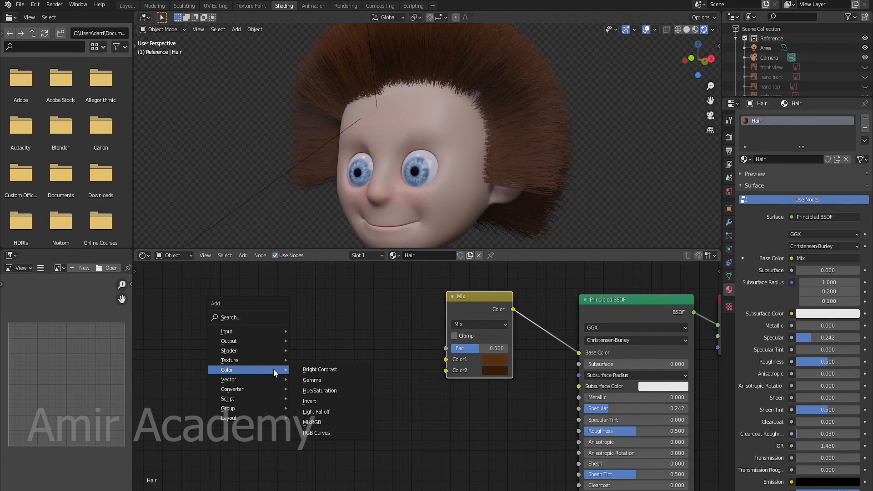
mouse_move(262, 390)
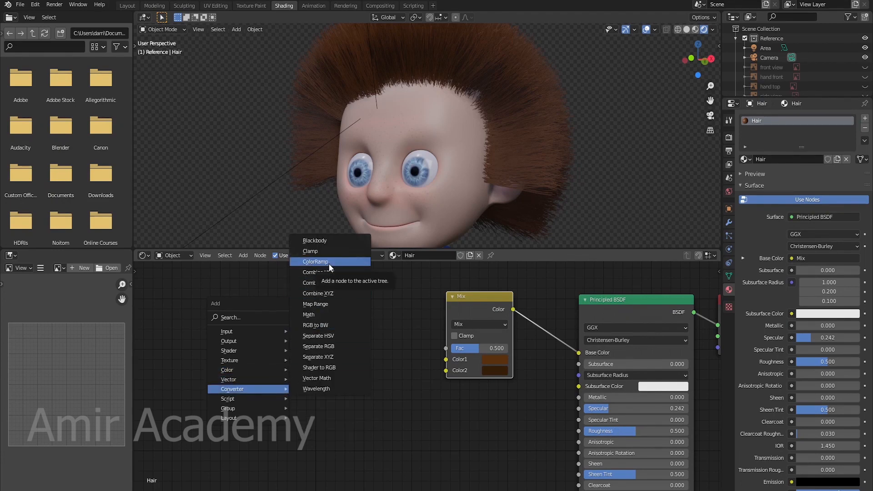
left_click(238, 318)
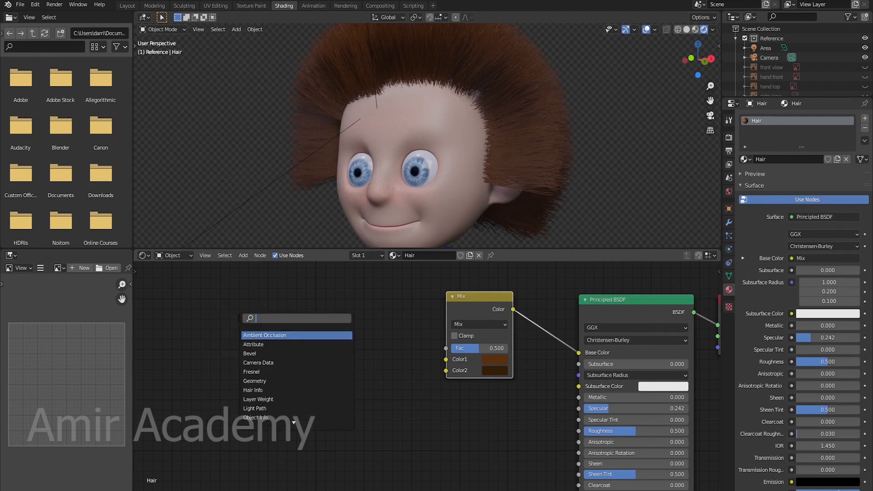
type("ramp")
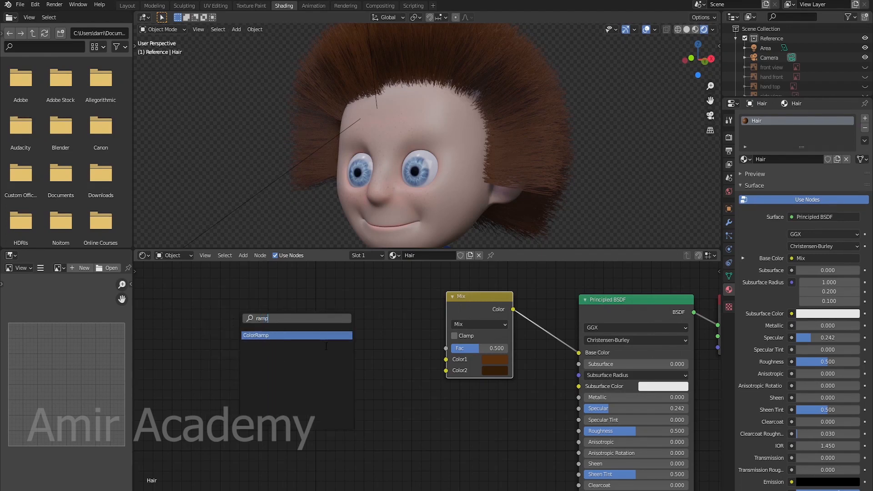
left_click(311, 336)
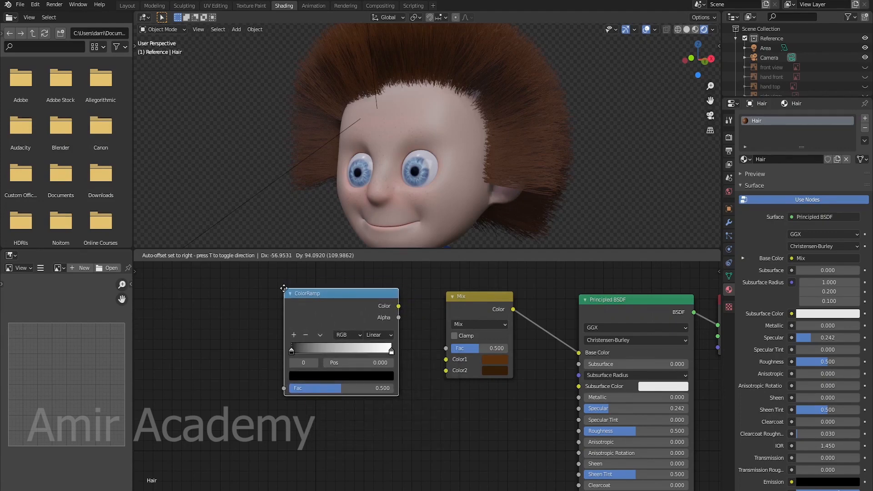
left_click(284, 290)
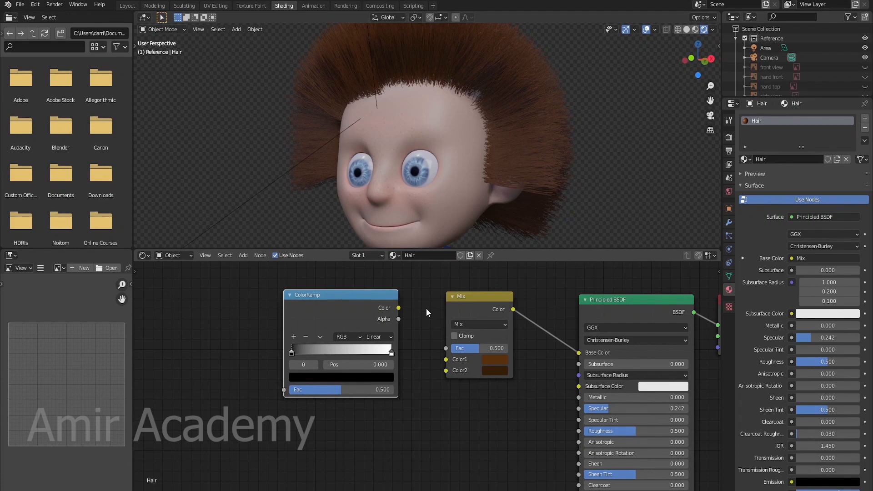
left_click_drag(398, 308, 451, 350)
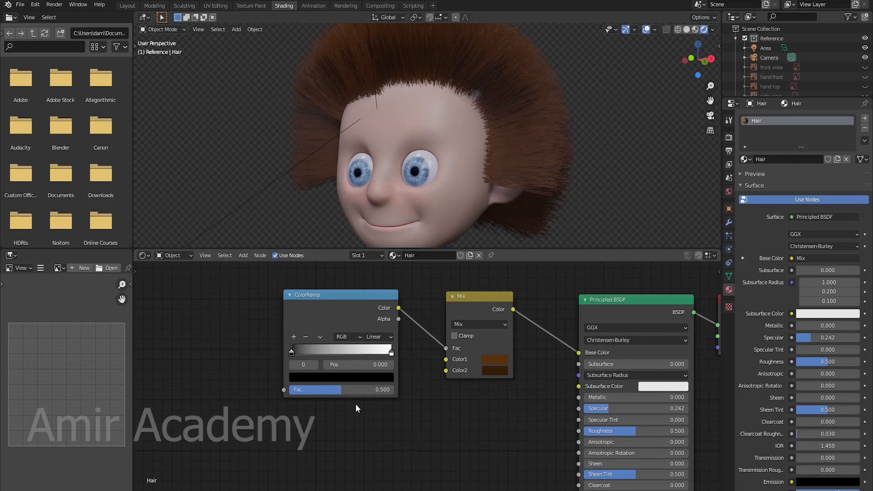
Move the ColorRamp's black stop slightly inward and its white stop to position 0.636
left_click_drag(291, 353, 310, 355)
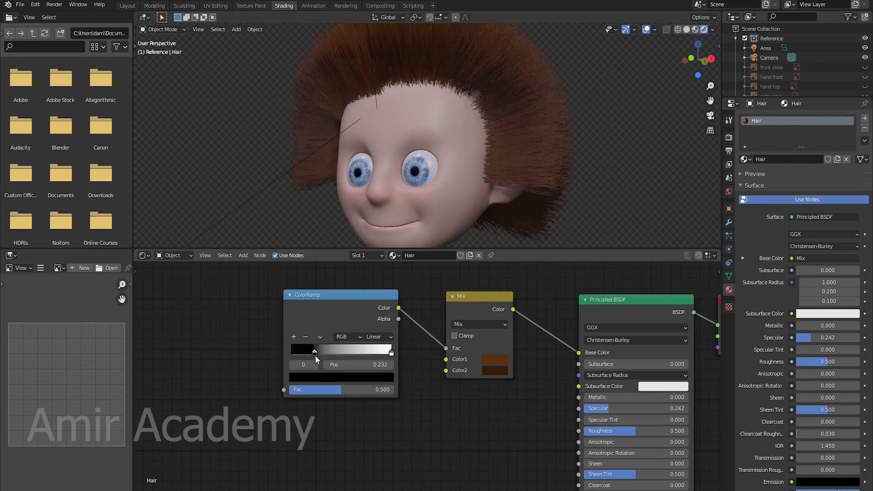
left_click(391, 353)
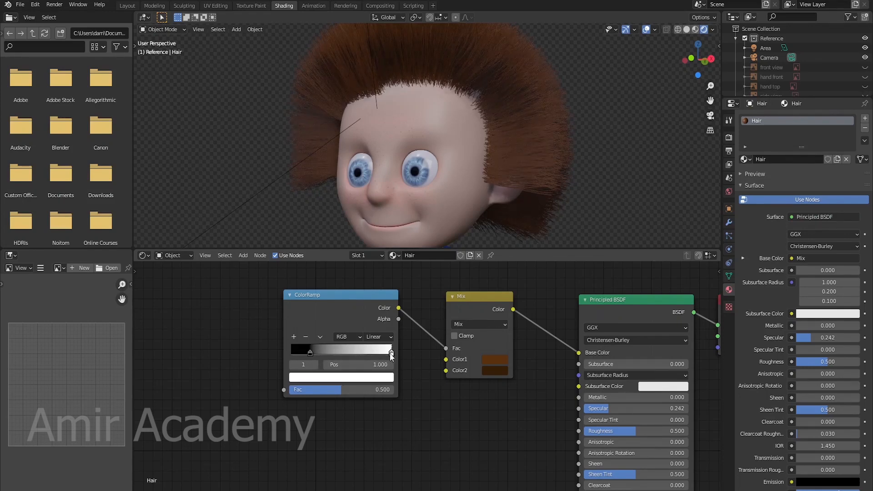
mouse_move(391, 354)
left_mouse_down()
mouse_move(325, 355)
mouse_move(367, 357)
mouse_move(332, 358)
mouse_move(355, 356)
left_mouse_up()
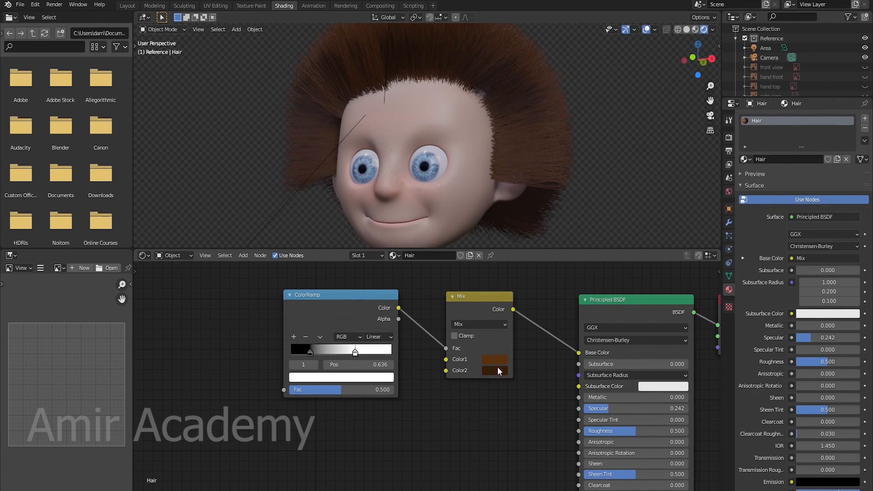
Add a Hair Info node in front of the ColorRamp in the hair material
middle_click_drag(193, 356, 281, 377)
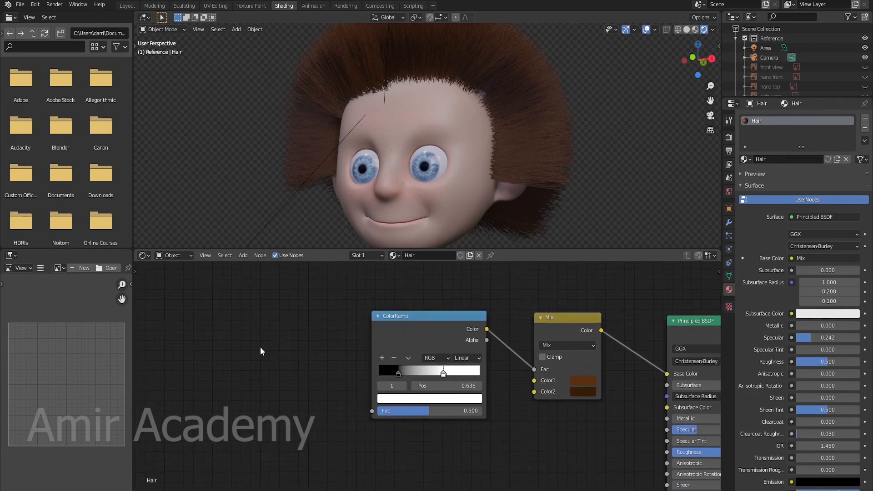
key("shift+a")
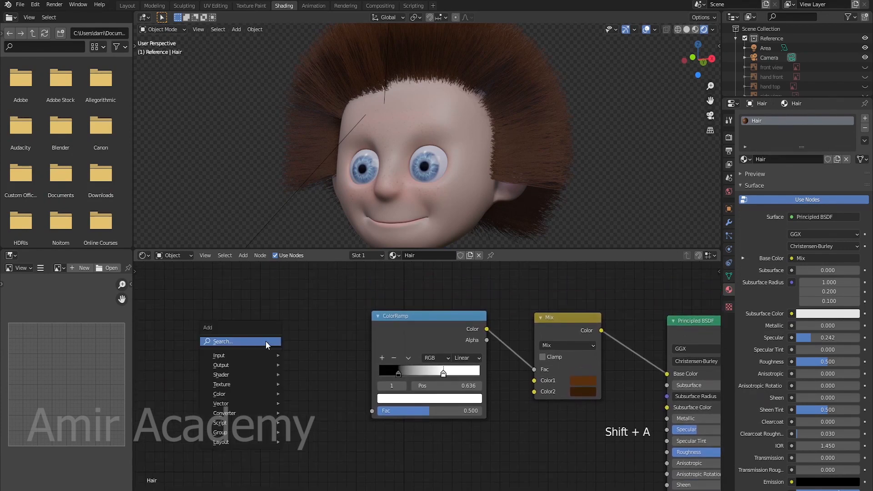
left_click(266, 341)
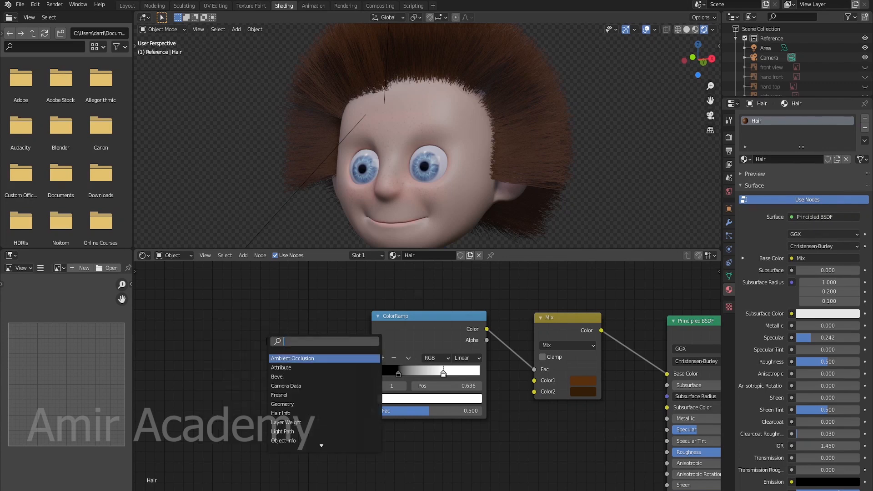
type("hair")
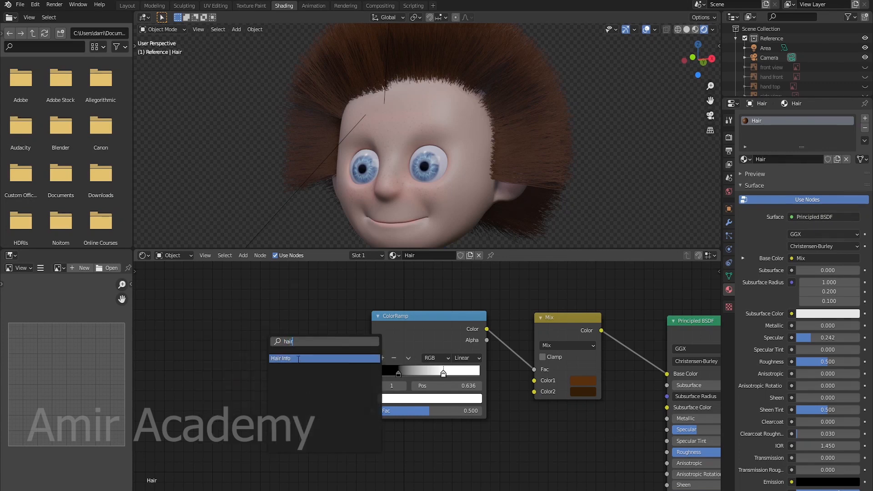
left_click(298, 359)
left_click(262, 330)
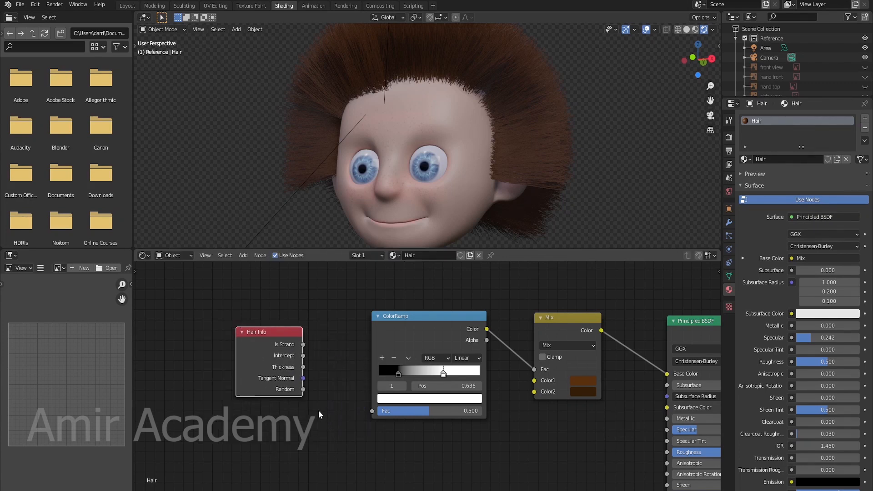
Connect the Hair Info node's Random output to the ColorRamp's Fac input
left_click_drag(302, 390, 378, 411)
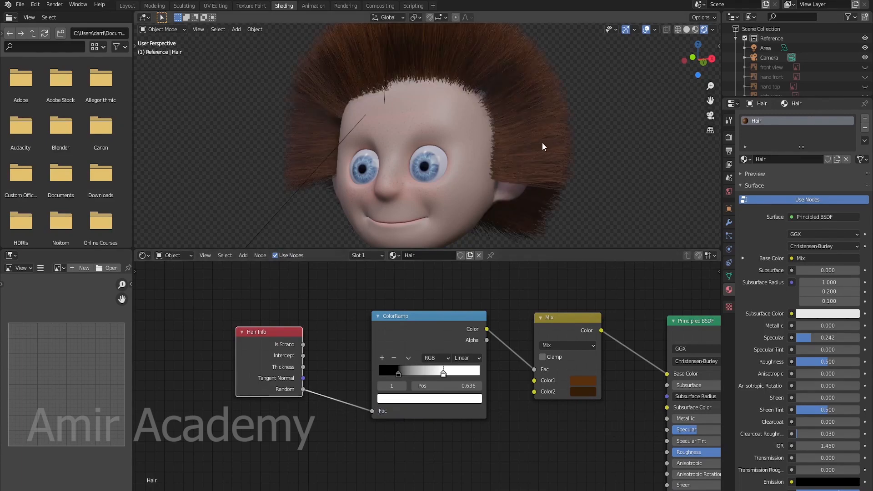
scroll(401, 136, "up", 3)
middle_click_drag(610, 159, 503, 166, "shift")
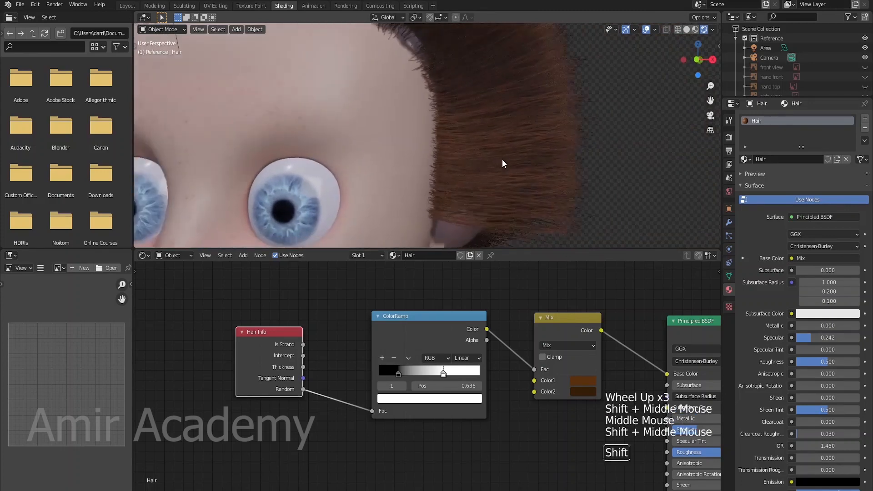
scroll(505, 168, "down", 1)
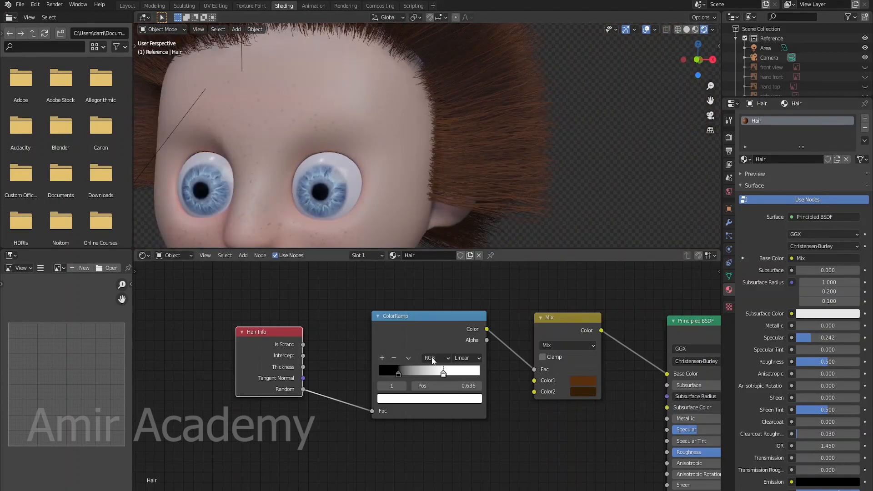
Move the ColorRamp's white stop close to the black stop, at position 0.305
left_click(444, 375)
left_click_drag(444, 375, 407, 375)
scroll(526, 156, "down", 3)
middle_click_drag(526, 157, 542, 192, "shift")
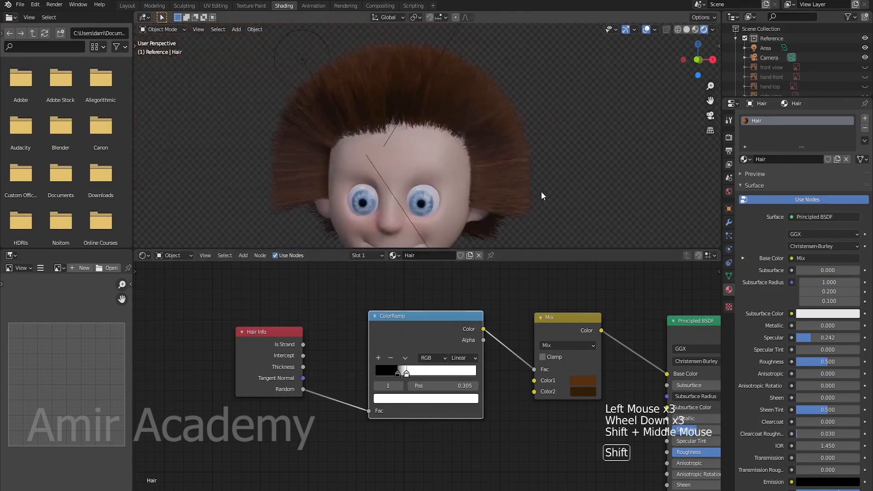
scroll(511, 167, "up", 3)
middle_click_drag(511, 167, 511, 201, "shift")
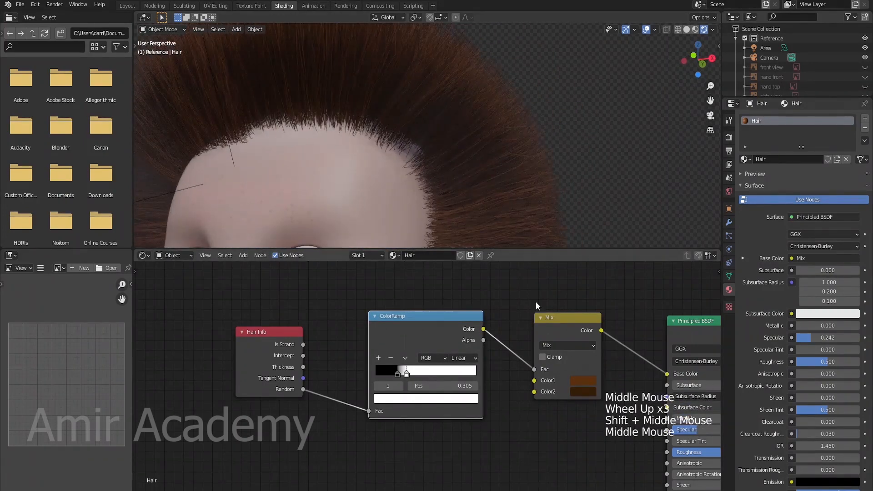
Adjust the brightness of the Mix node's brown colors, giving Color2 a value (V) of 0.235
left_click(582, 381)
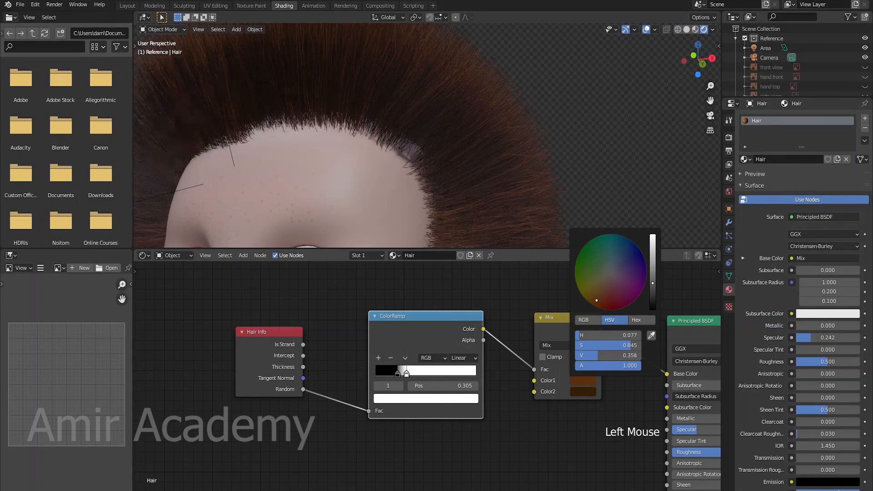
left_click_drag(654, 280, 653, 303)
left_click(584, 393)
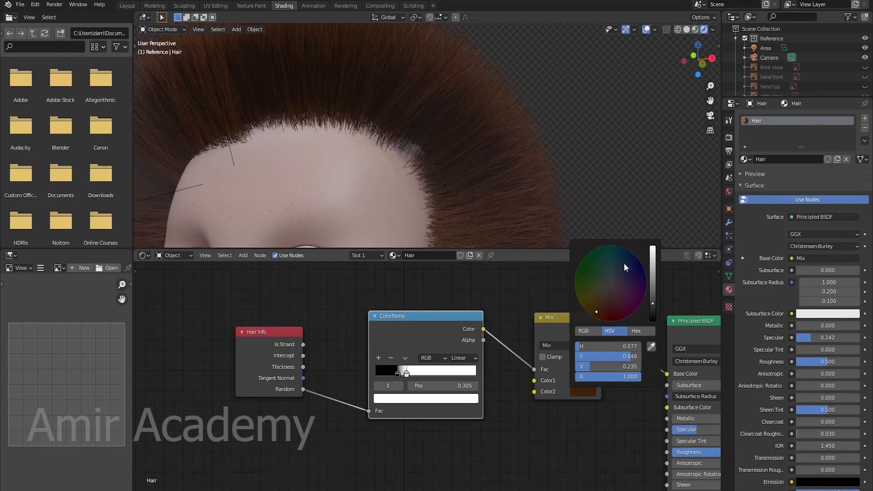
Examine the hair's brown tones on the character from near and far, and look over the material's node chain
scroll(533, 191, "down", 4)
mouse_move(525, 172)
middle_mouse_down("shift")
mouse_move(529, 165)
mouse_move(518, 183)
middle_mouse_up("shift")
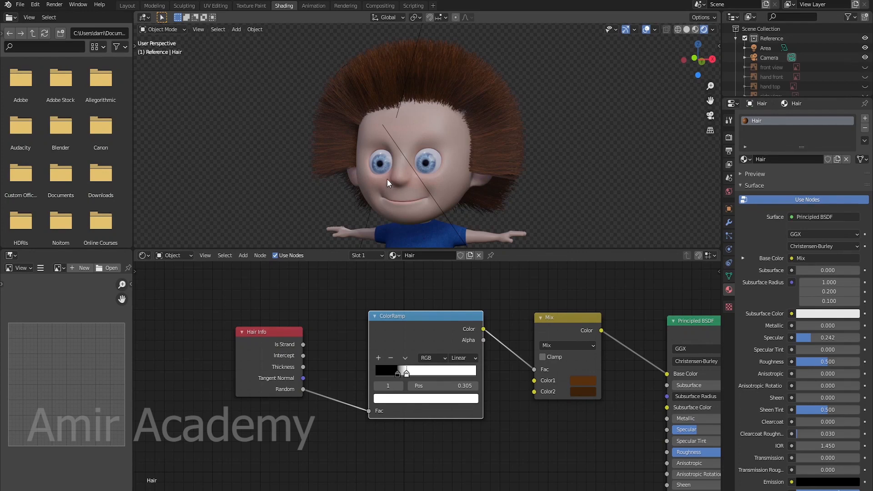
middle_click_drag(387, 180, 346, 142)
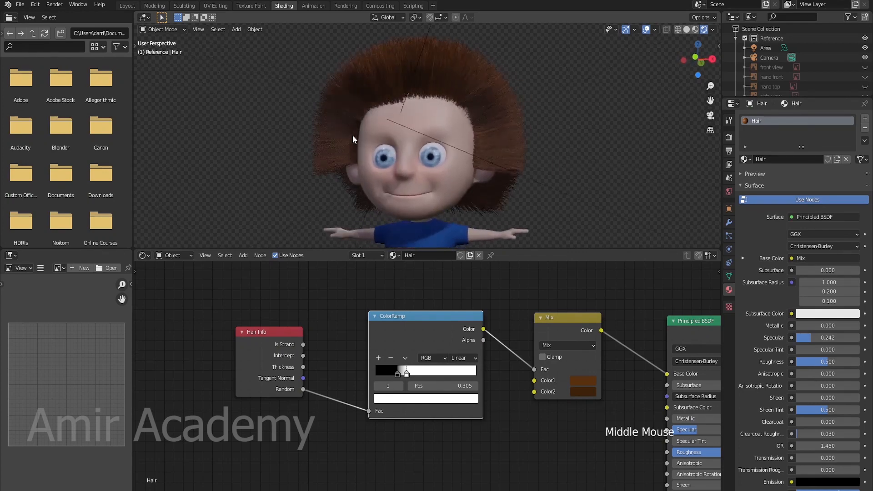
scroll(515, 138, "up", 3)
middle_click_drag(516, 138, 510, 162, "shift")
scroll(492, 177, "down", 4)
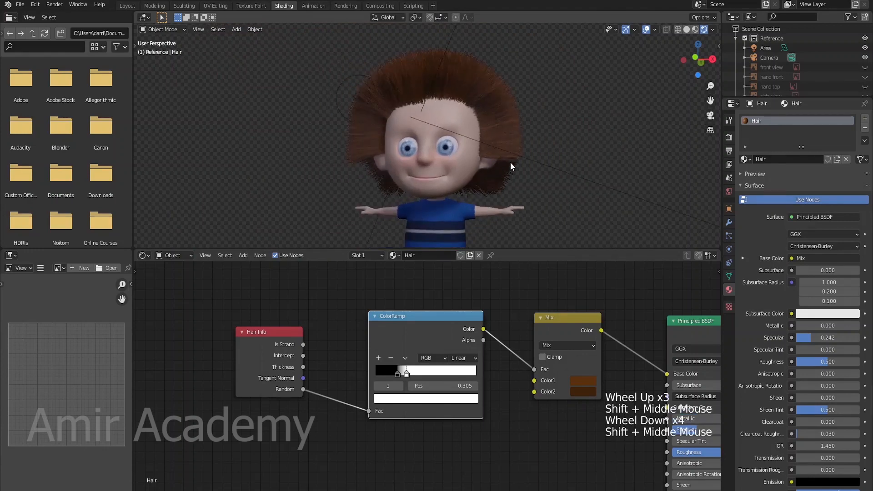
middle_click_drag(570, 305, 498, 302)
scroll(492, 328, "up", 1)
scroll(476, 384, "down", 3)
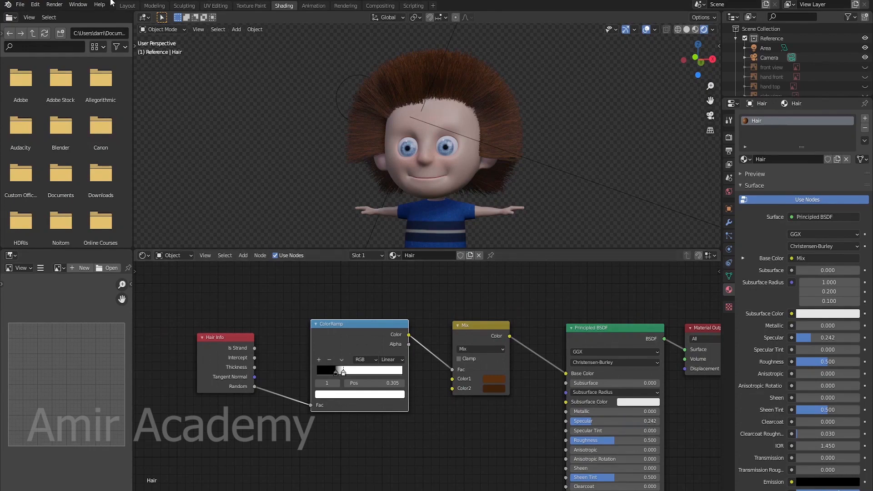
Switch to the Layout workspace and show the full character in rendered viewport shading
left_click(124, 6)
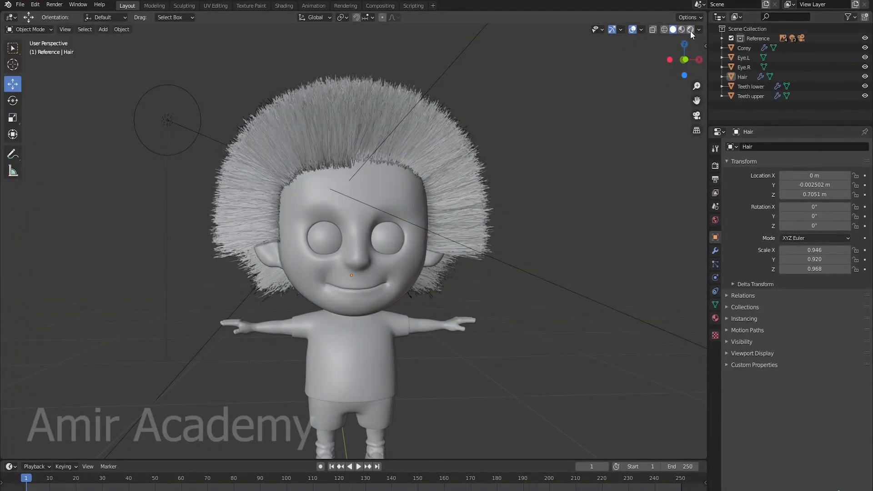
left_click(691, 29)
scroll(484, 302, "down", 3)
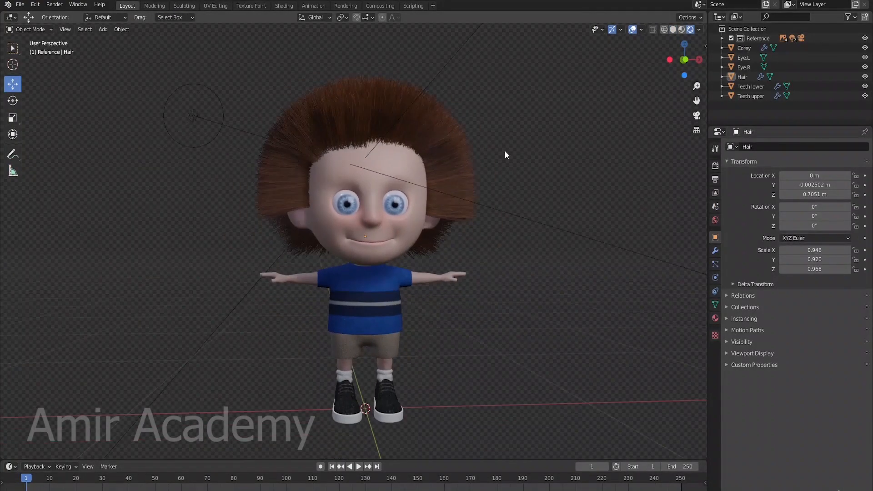
scroll(460, 242, "down", 2)
scroll(447, 217, "up", 4)
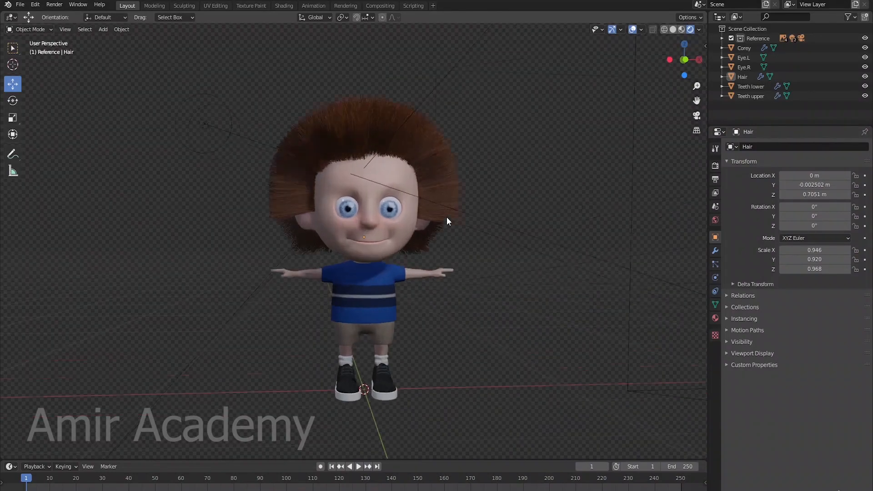
scroll(457, 213, "down", 1)
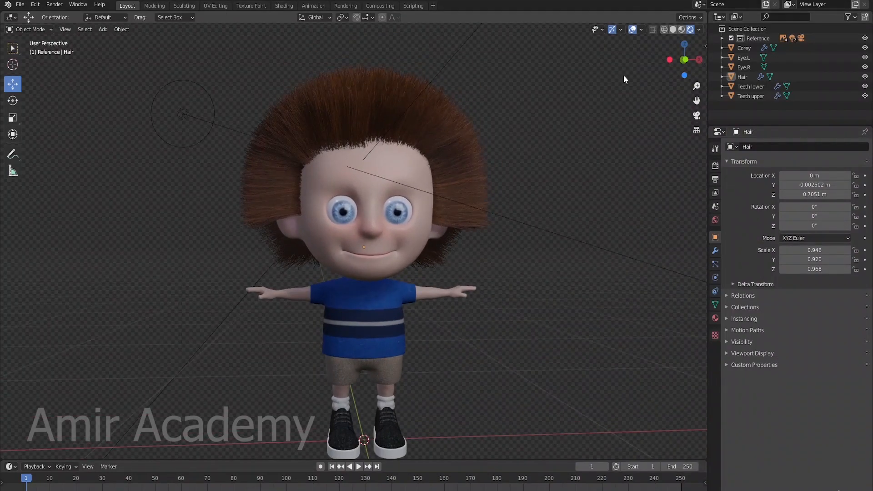
Disable Extras in the viewport overlays so that light and camera outlines are hidden
left_click(641, 30)
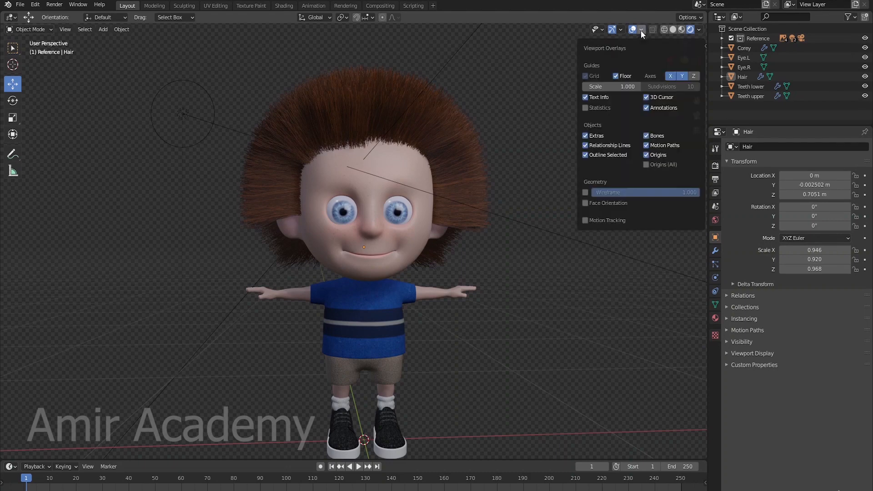
left_click(586, 136)
scroll(501, 278, "down", 6)
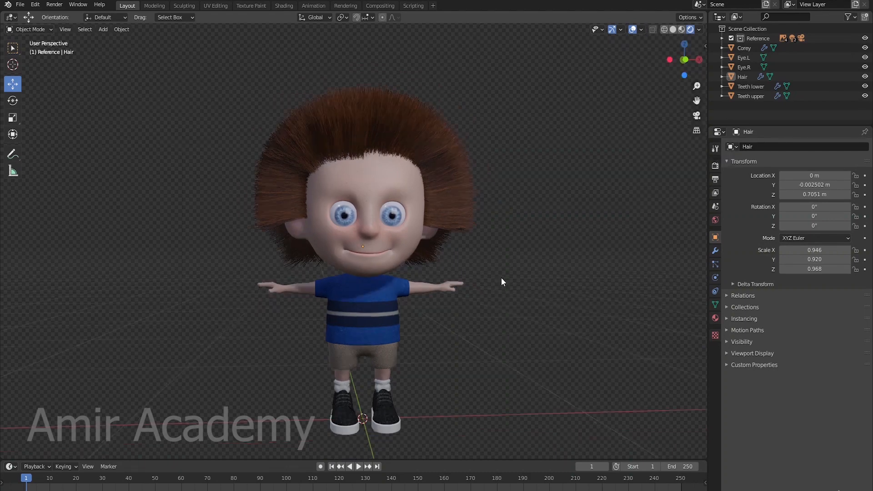
Render the current frame to check the hair, close the render result and look over the character in the viewport
scroll(471, 287, "up", 3)
scroll(499, 226, "up", 5)
key("F12")
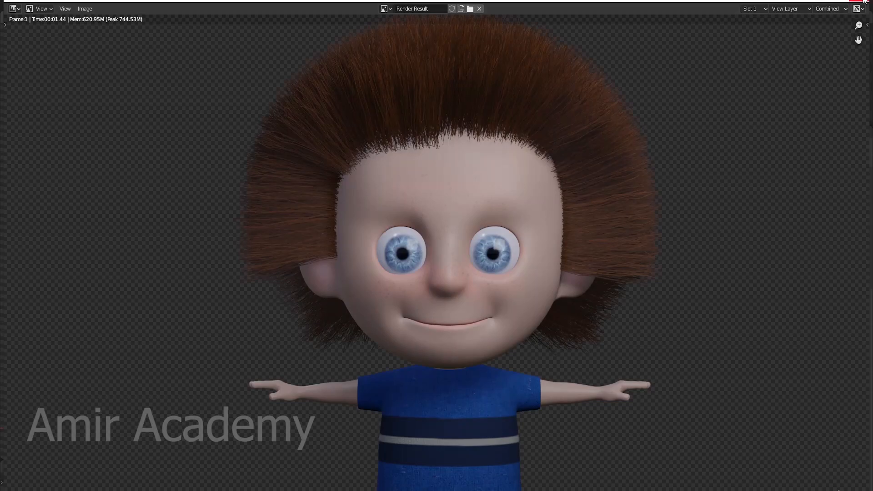
key("Escape")
middle_click_drag(508, 261, 471, 178)
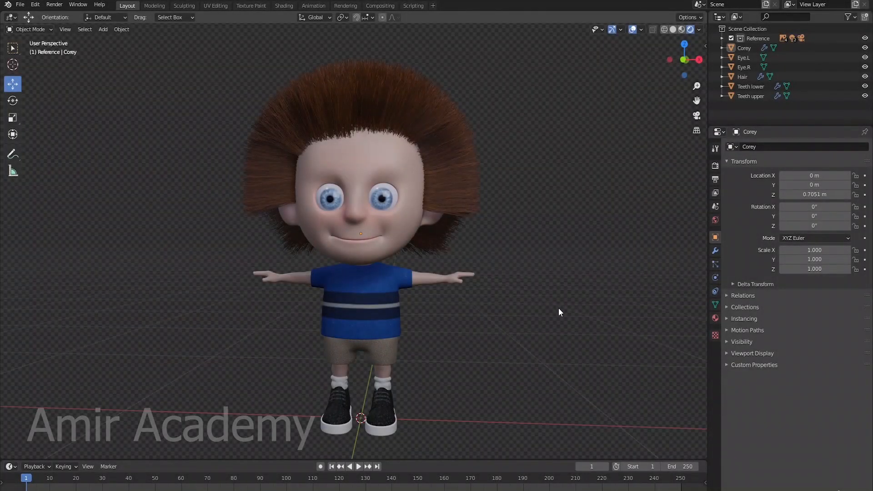
middle_click_drag(596, 285, 561, 271)
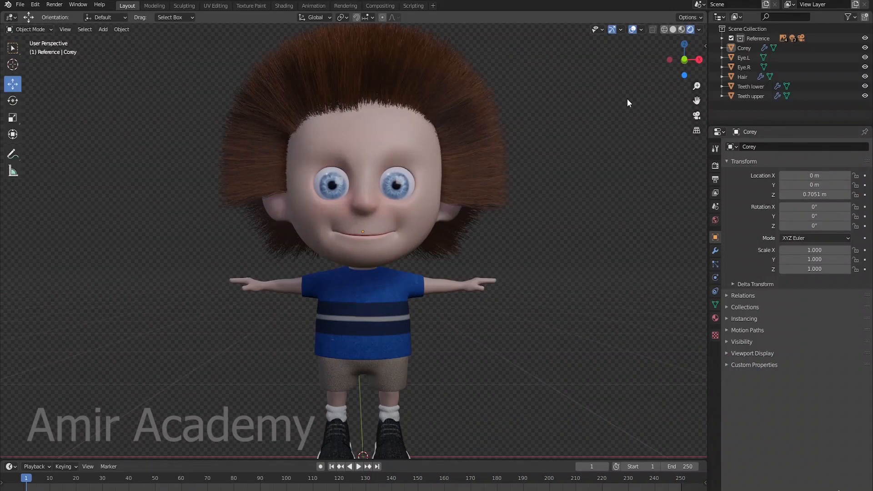
Widen the Outliner and Properties column and split the Properties editor into two side-by-side upper panes and one lower pane
left_click_drag(707, 96, 653, 107)
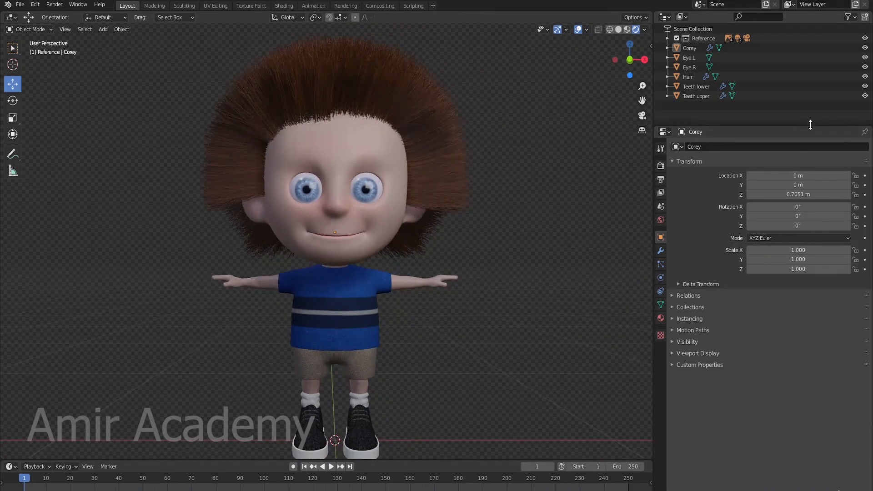
left_click_drag(867, 129, 866, 267)
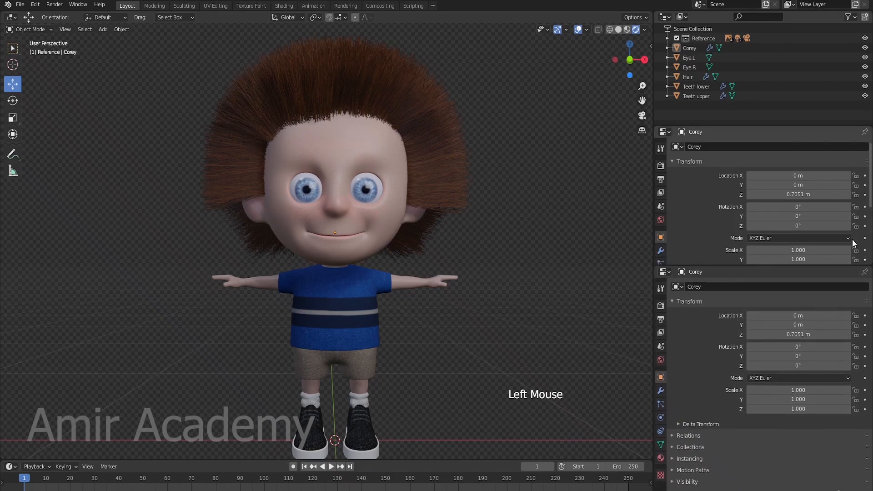
left_click_drag(872, 131, 772, 145)
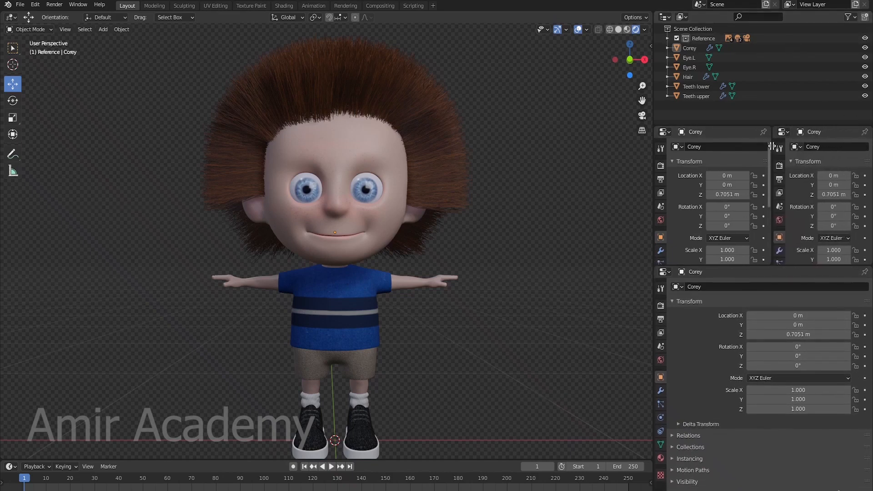
Turn the first small Properties pane into an Image Editor and load the Corey front view-arm out image from Reference Images, framed on the head
left_click(667, 133)
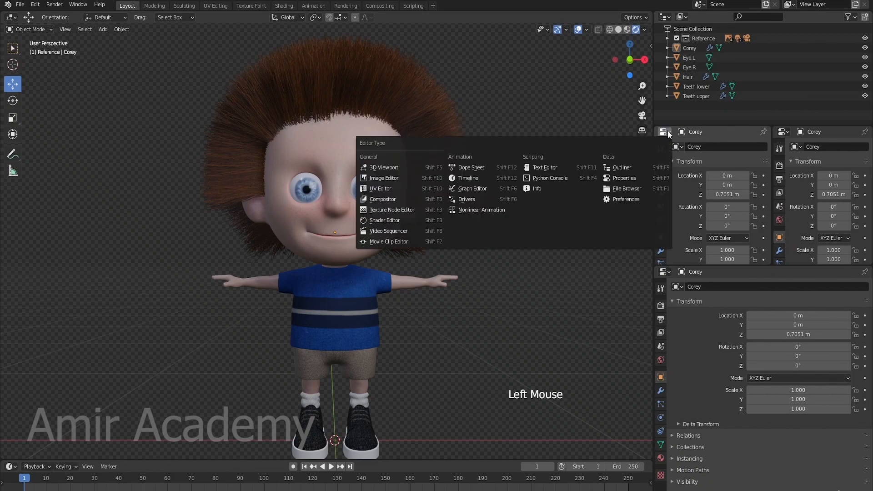
left_click(372, 178)
left_click(735, 132)
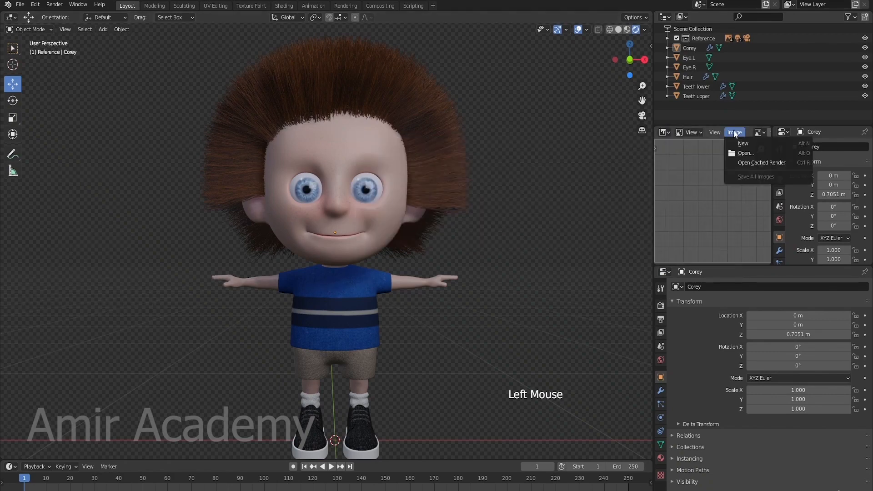
left_click(745, 153)
left_click(282, 66)
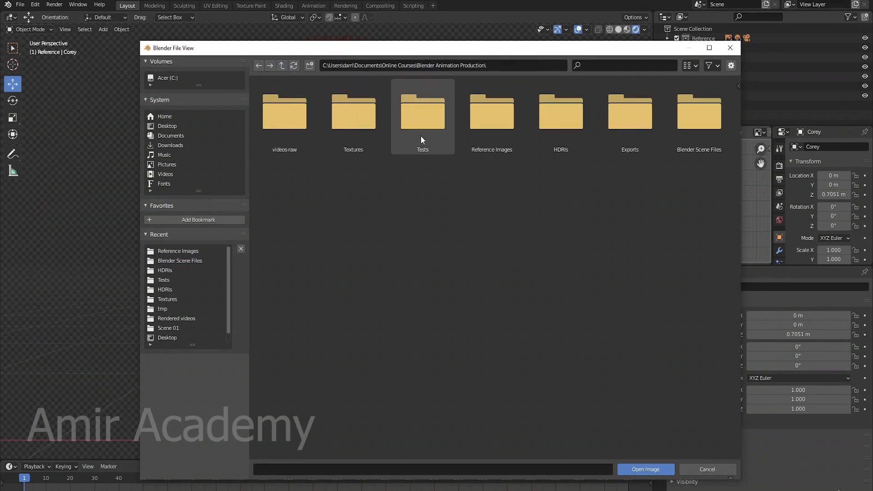
left_click(499, 121)
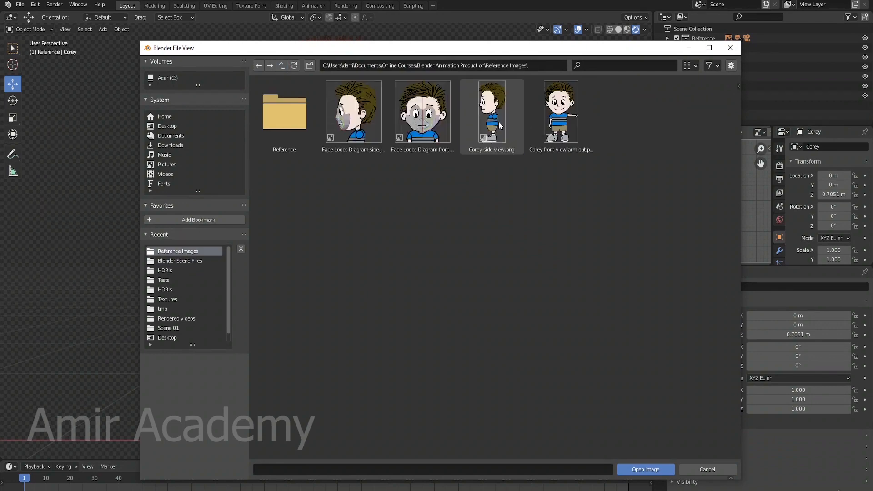
left_click(561, 111)
left_click(646, 469)
scroll(707, 227, "down", 2)
scroll(707, 227, "down", 4)
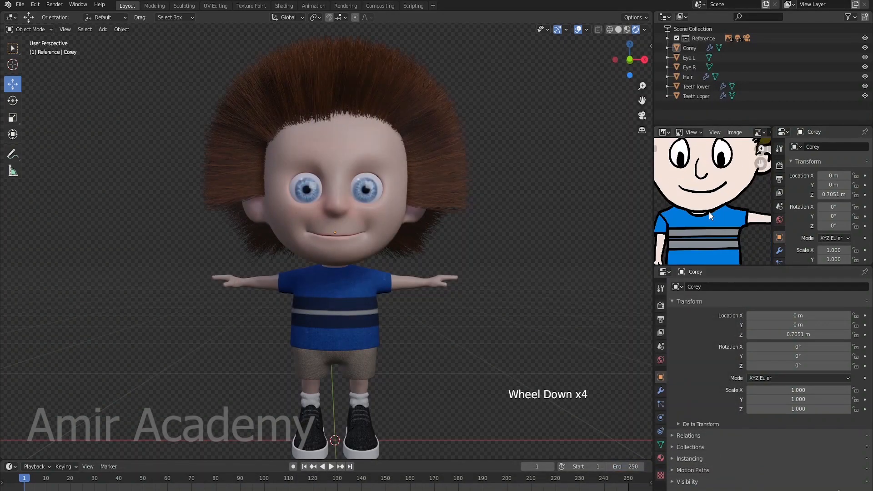
middle_click_drag(707, 228, 717, 246)
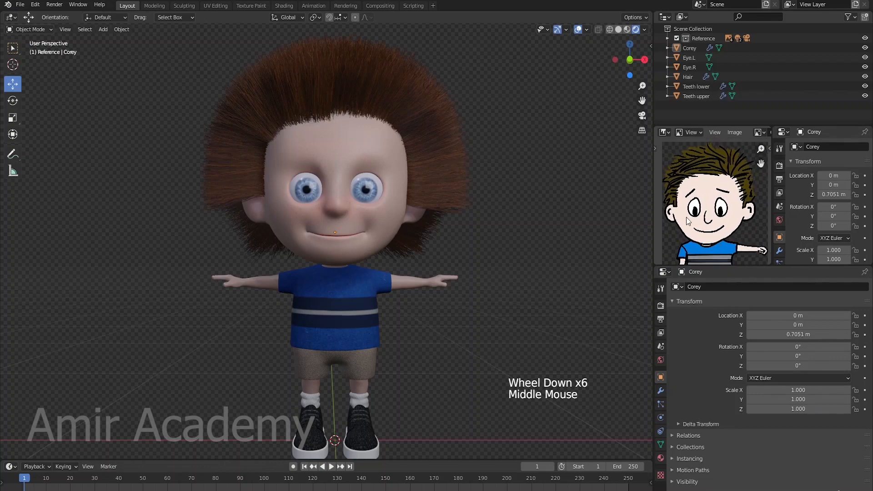
Change the second small Properties pane to an Image Editor
left_click(784, 135)
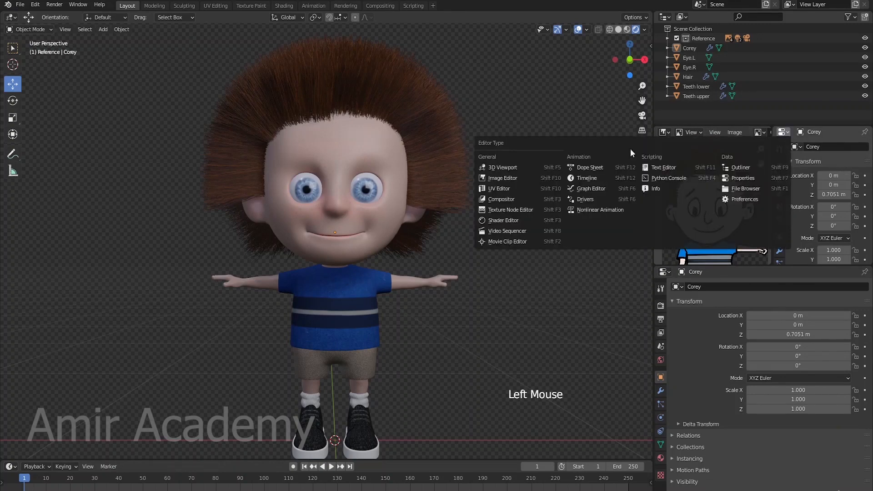
left_click(513, 179)
left_click(834, 132)
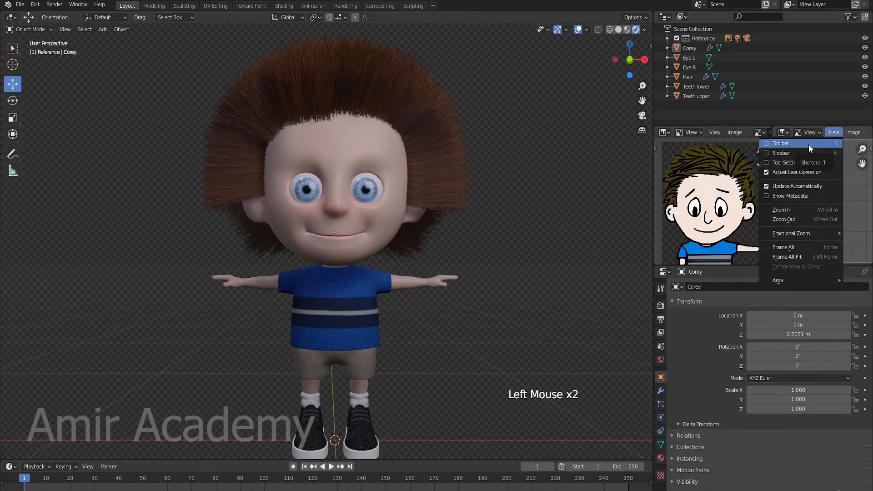
Load Corey side view.png from the Reference Images folder into the second Image Editor and frame it on the head
left_click(852, 132)
left_click(849, 133)
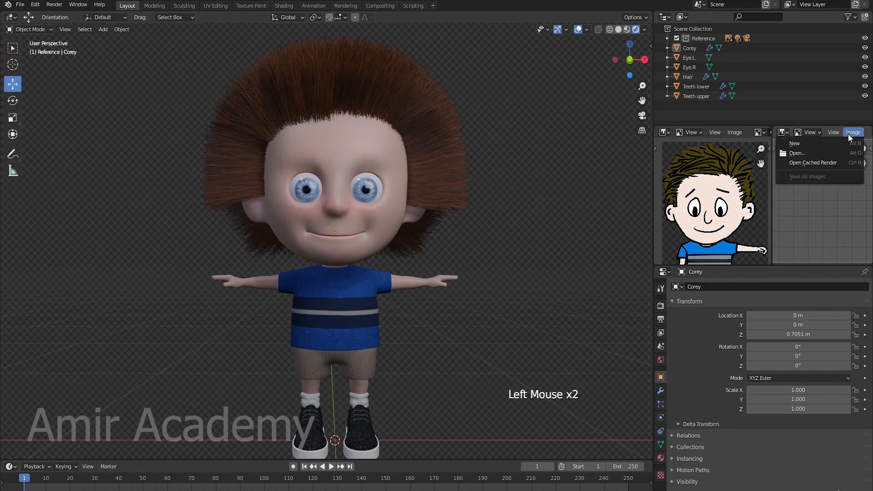
left_click(796, 152)
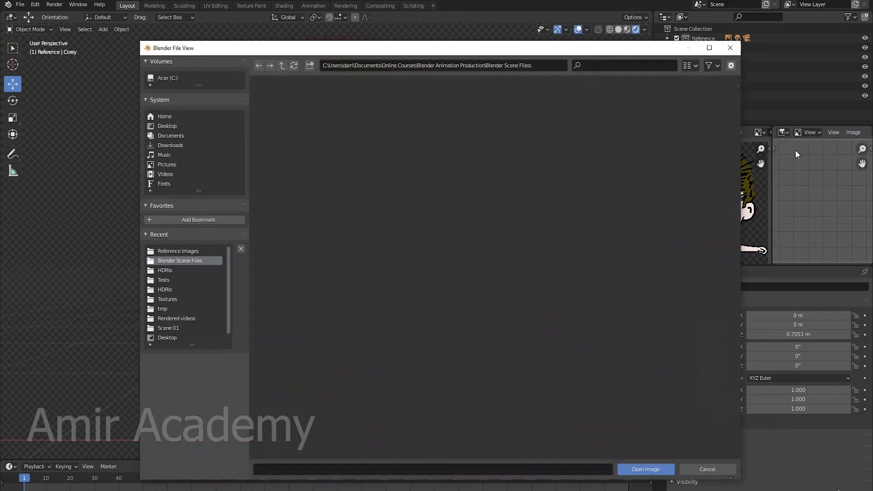
left_click(282, 66)
double_click(492, 130)
left_click(495, 111)
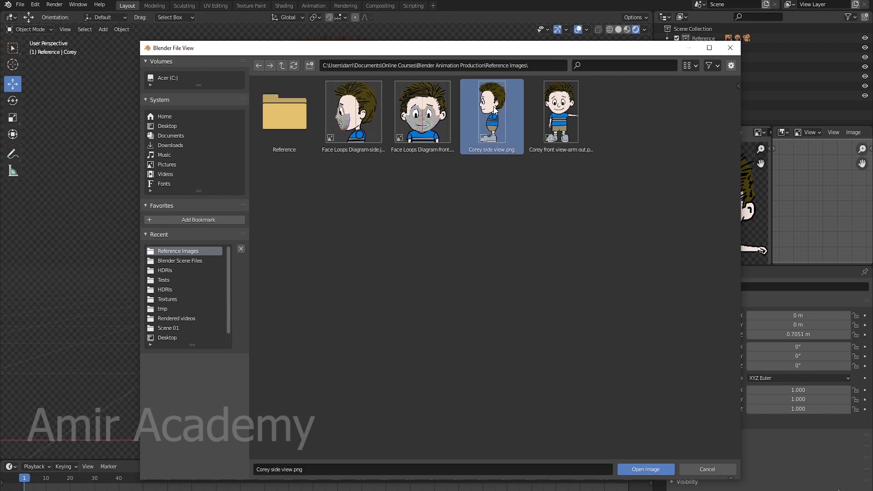
double_click(495, 110)
scroll(827, 255, "down", 5)
middle_click_drag(819, 241, 820, 289)
scroll(826, 175, "down", 2)
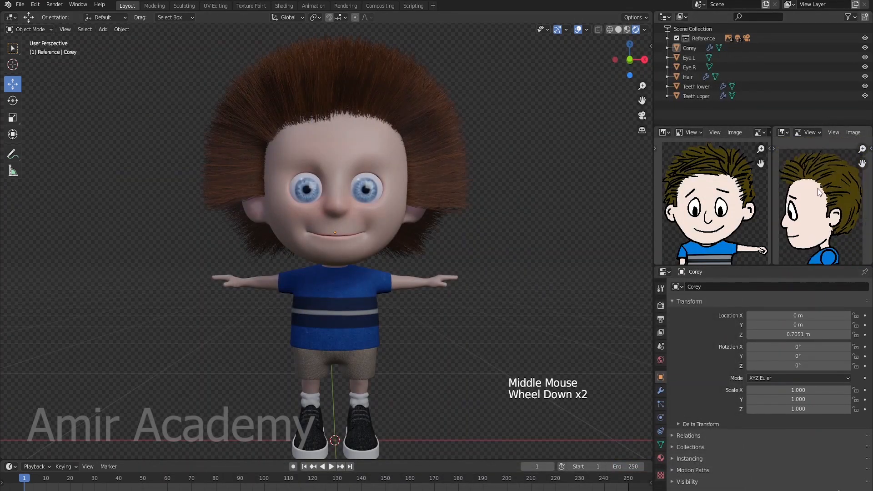
Select the Hair object and open its particle system settings
middle_click_drag(820, 192, 816, 190)
left_click(457, 202)
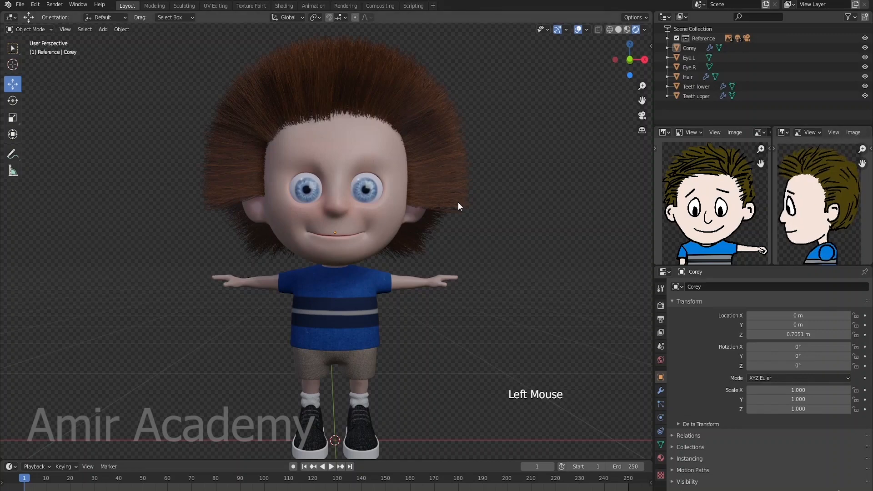
middle_click_drag(553, 215, 548, 248)
left_click(550, 215)
scroll(541, 212, "up", 2)
middle_click_drag(547, 248, 550, 251, "shift")
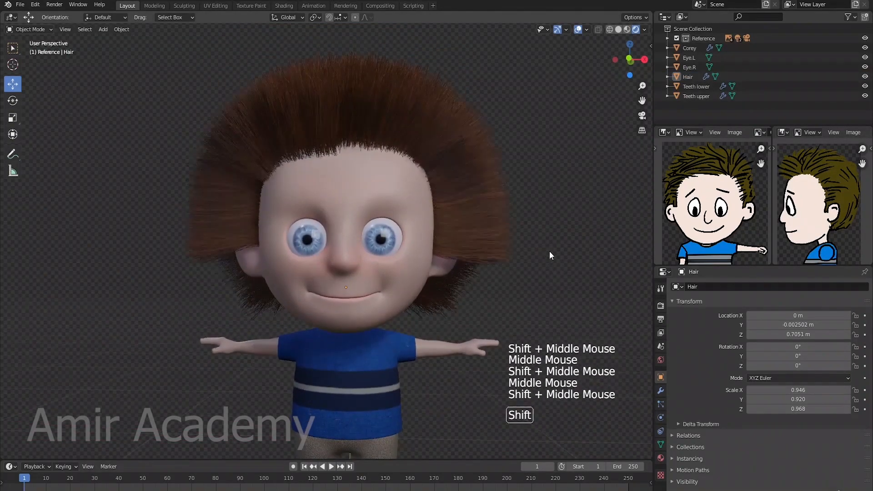
left_click(661, 404)
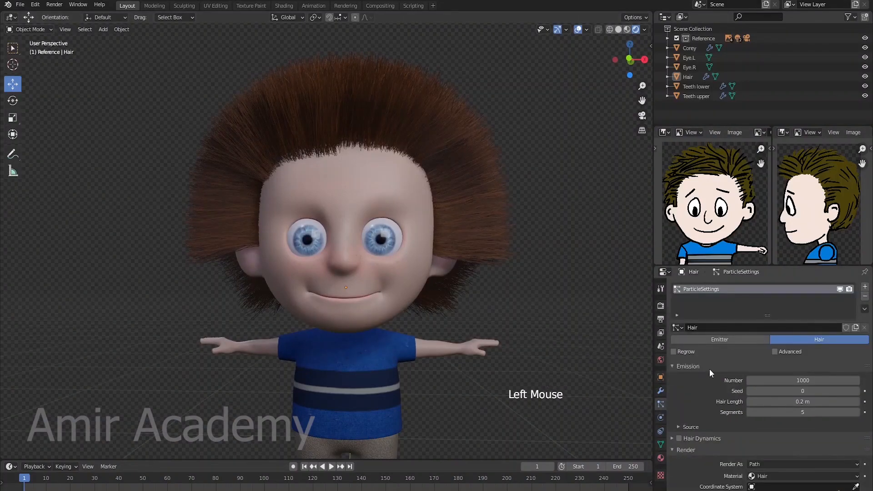
Set the particle hair length to 0.1 m
left_click(813, 401)
key("BackSpace")
key("BackSpace")
key("BackSpace")
key("BackSpace")
key("BackSpace")
type("0.1")
key("Return")
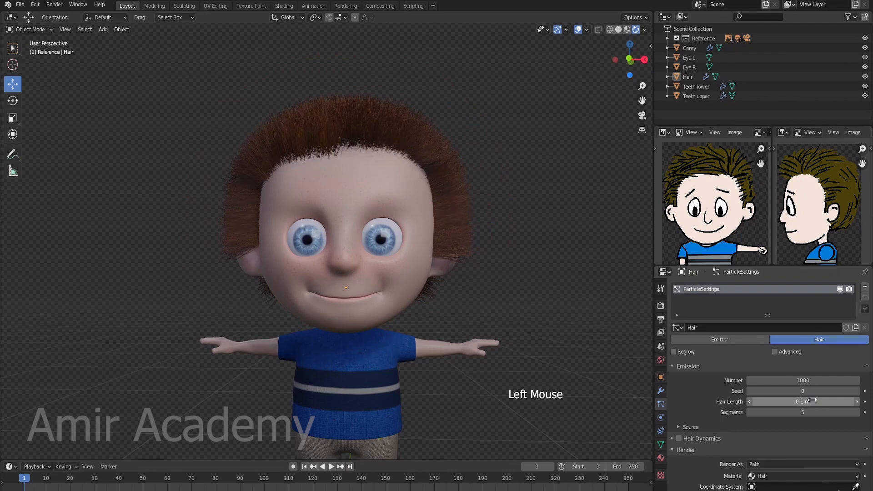
Set the particle hair length to 0.15 m
left_click(796, 402)
key("BackSpace")
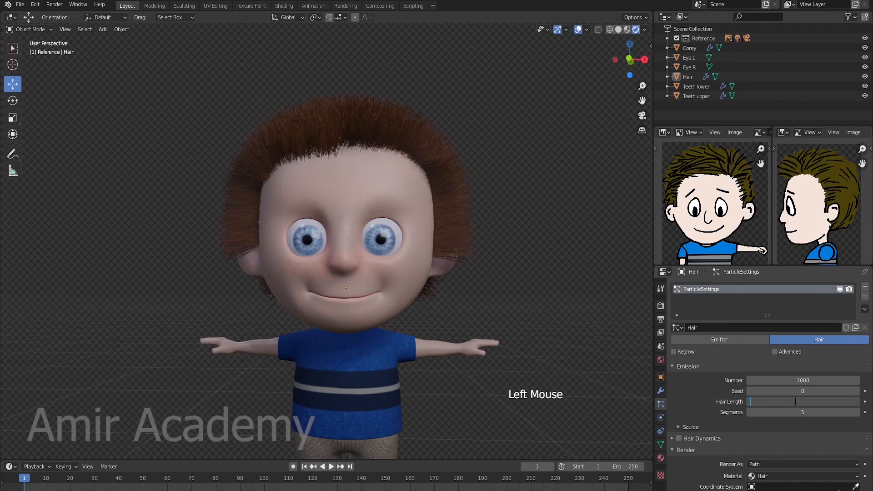
key("Return")
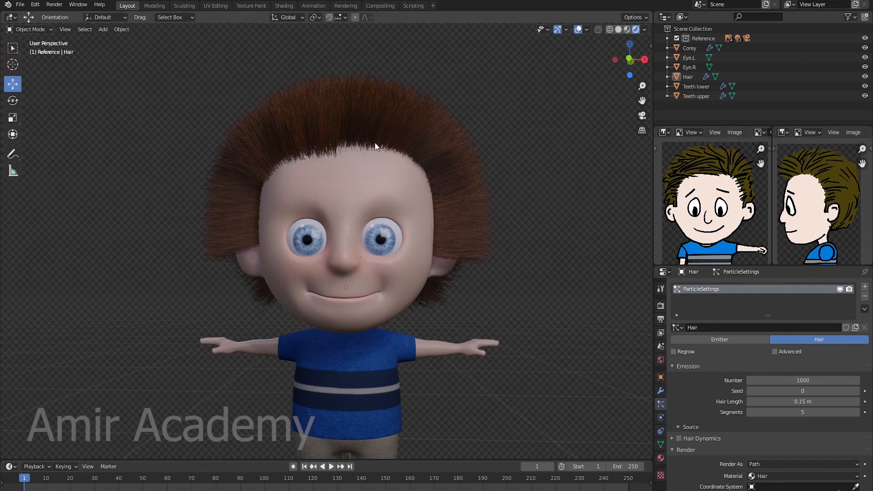
Switch the Hair object to Particle Edit mode and enable Children in the brush options' viewport display
middle_click_drag(530, 222, 523, 224, "shift")
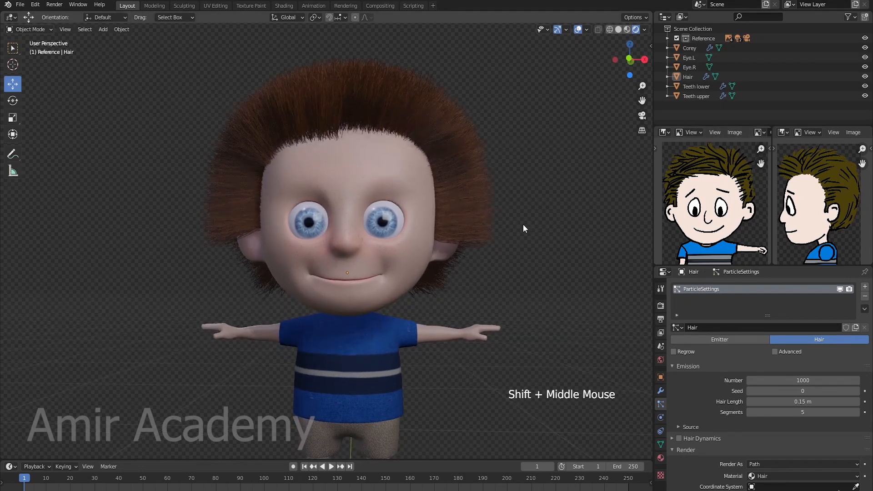
left_click(50, 28)
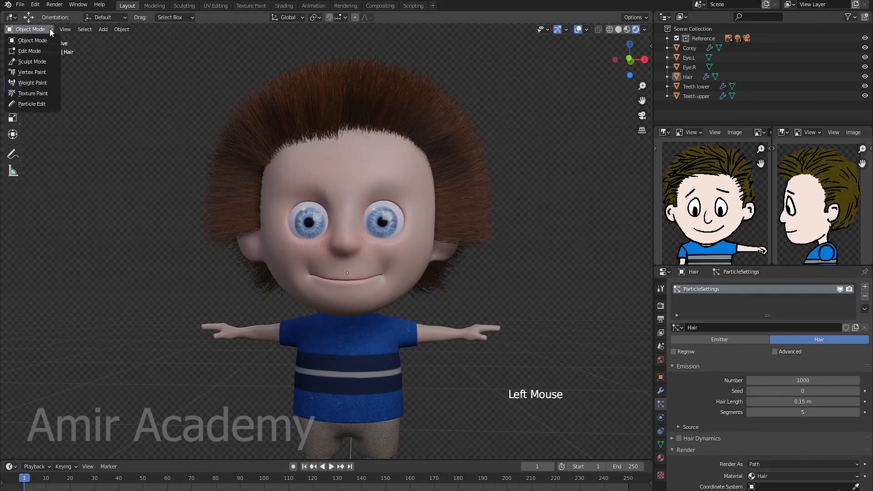
left_click(42, 105)
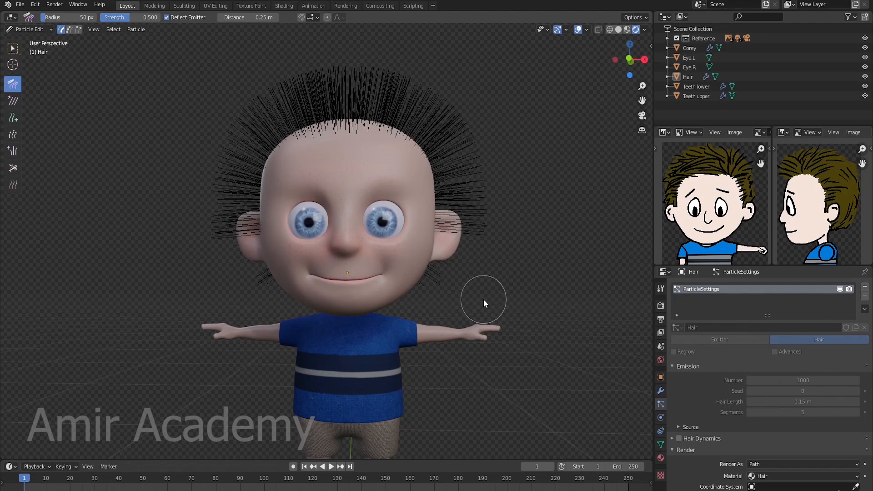
left_click(660, 289)
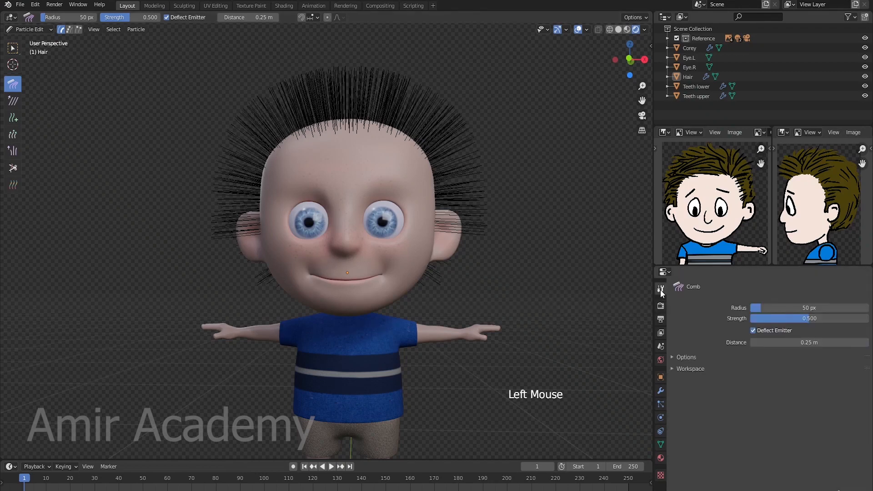
left_click(672, 357)
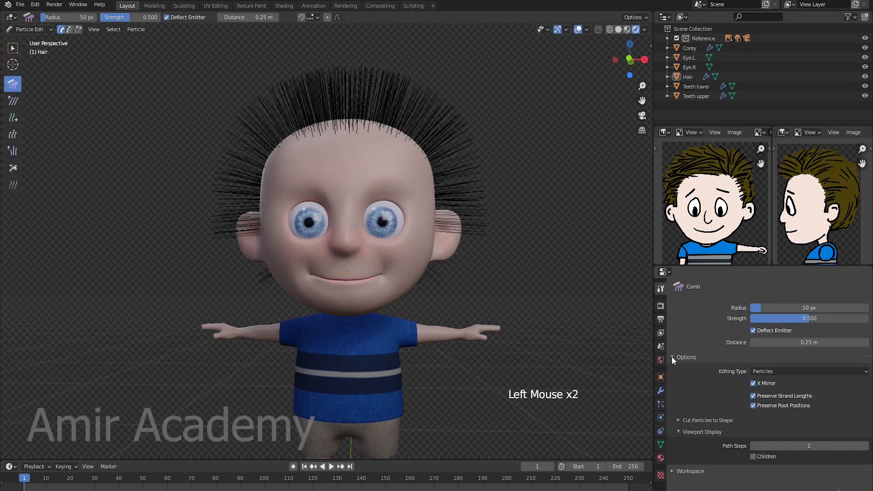
left_click(754, 457)
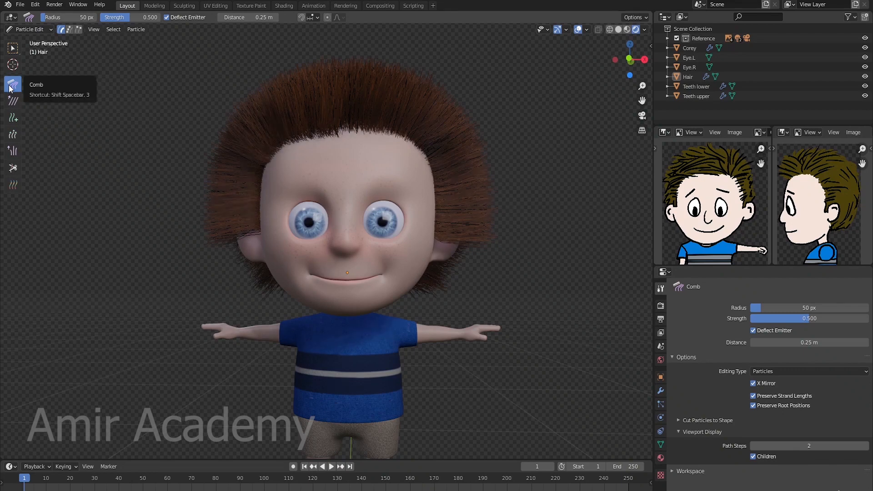
Try combing the hair on top of the head toward both sides, and undo both strokes
mouse_move(384, 75)
left_mouse_down()
mouse_move(338, 62)
mouse_move(231, 94)
left_mouse_up()
left_click_drag(373, 84, 501, 116)
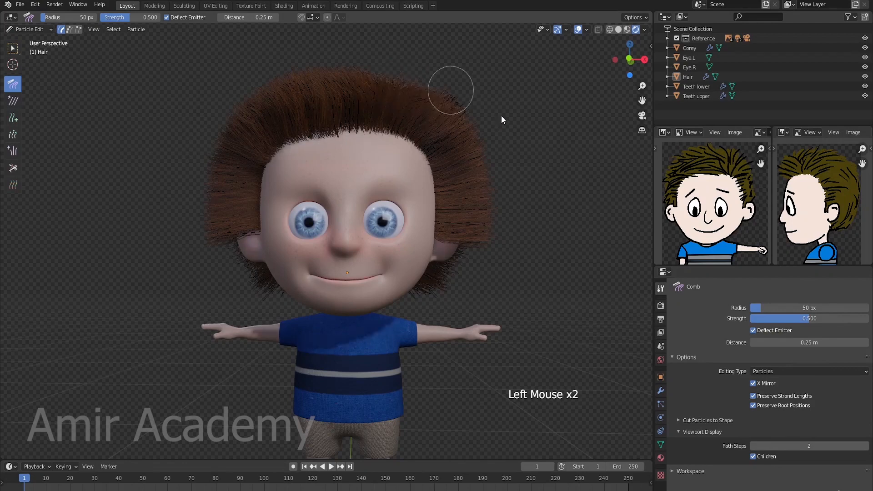
key("ctrl+z")
key("ctrl+z")
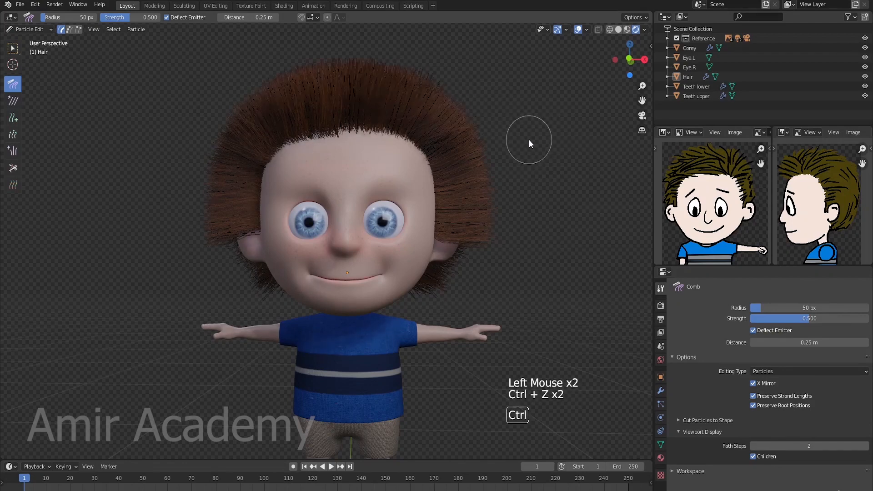
Try the Smooth brush across the front and top of the hair, and undo the strokes
left_click(13, 102)
key("ctrl+z")
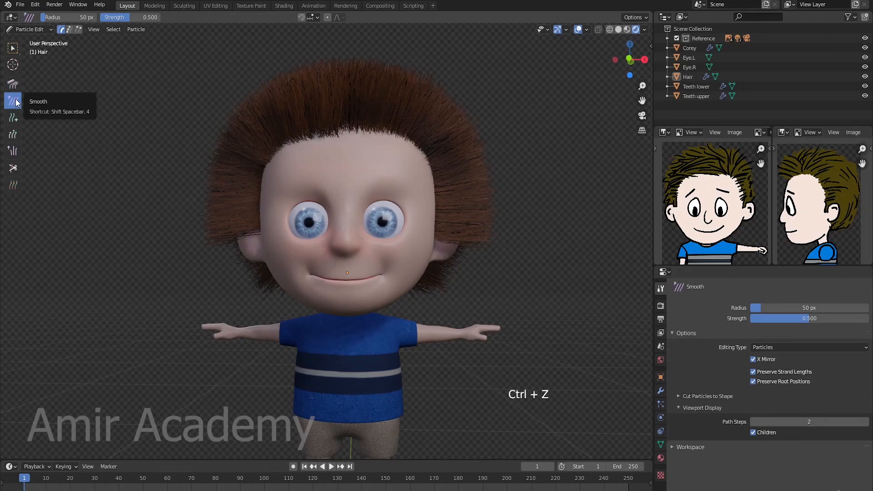
mouse_move(449, 124)
middle_mouse_down()
mouse_move(433, 128)
mouse_move(363, 99)
middle_mouse_up()
left_click_drag(346, 99, 466, 125)
mouse_move(466, 130)
middle_mouse_down()
mouse_move(517, 132)
mouse_move(341, 166)
middle_mouse_up()
left_click_drag(341, 166, 462, 146)
mouse_move(463, 146)
middle_mouse_down()
mouse_move(496, 206)
mouse_move(526, 163)
mouse_move(507, 178)
mouse_move(156, 148)
mouse_move(114, 132)
middle_mouse_up()
key("ctrl+z")
key("ctrl+z")
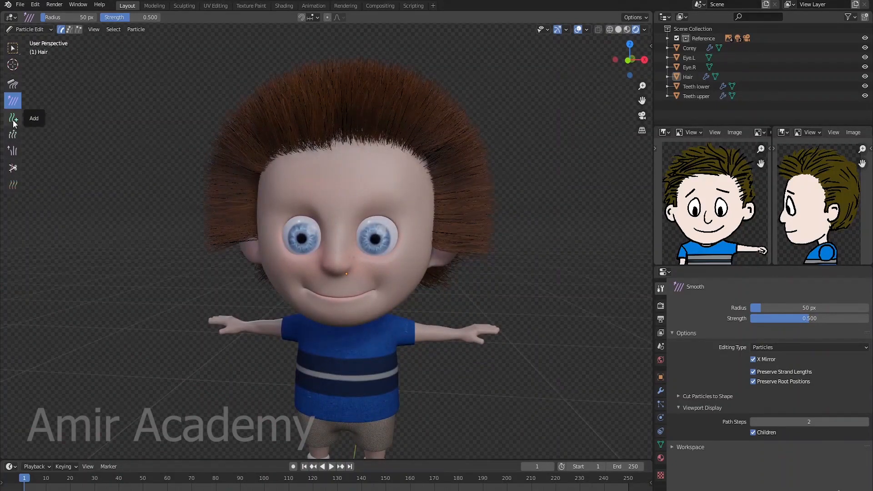
Try the Length brush in Grow mode on top of the hair, undo it, and look at the Puff brush
left_click(14, 118)
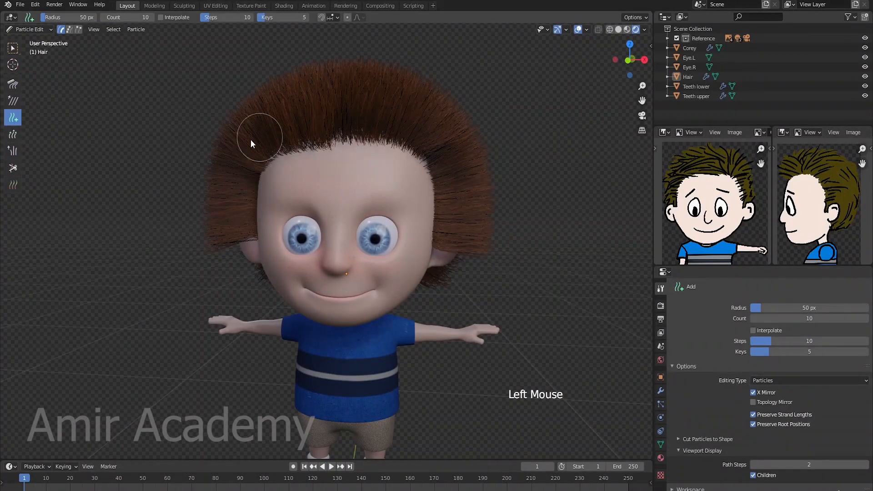
left_click(13, 134)
mouse_move(426, 61)
left_mouse_down()
mouse_move(409, 78)
mouse_move(413, 39)
left_mouse_up()
key("ctrl+z")
key("ctrl+z")
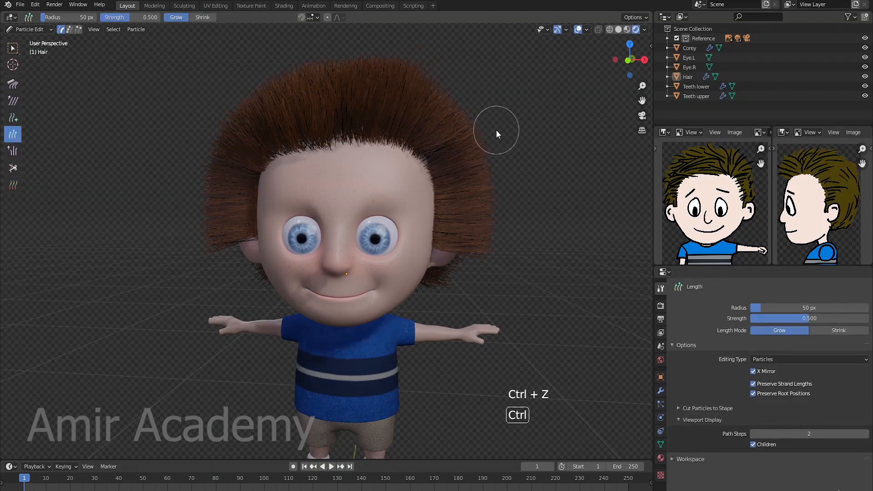
left_click(15, 154)
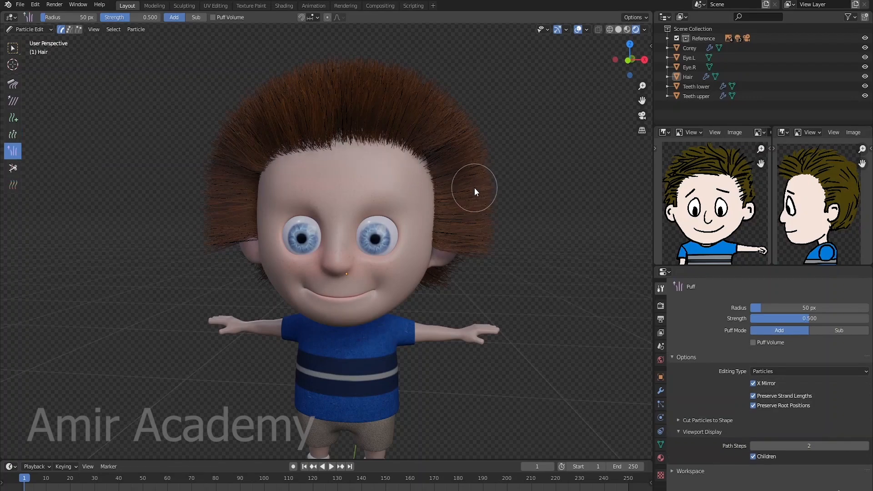
Choose the Cut brush and set its radius to 35 px, keeping the strength at 1.000
left_click(12, 168)
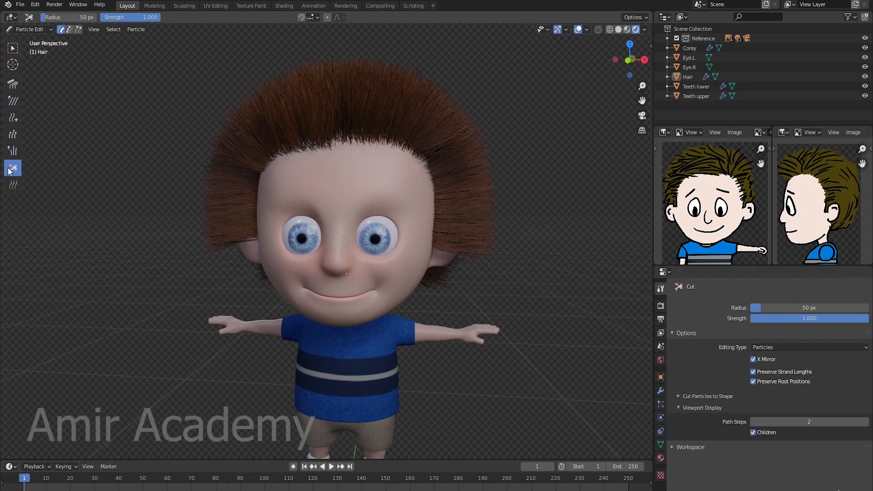
middle_click_drag(277, 231, 291, 221, "shift")
middle_click_drag(291, 220, 401, 218)
middle_click_drag(402, 218, 468, 258, "shift")
scroll(469, 258, "up", 1, "shift")
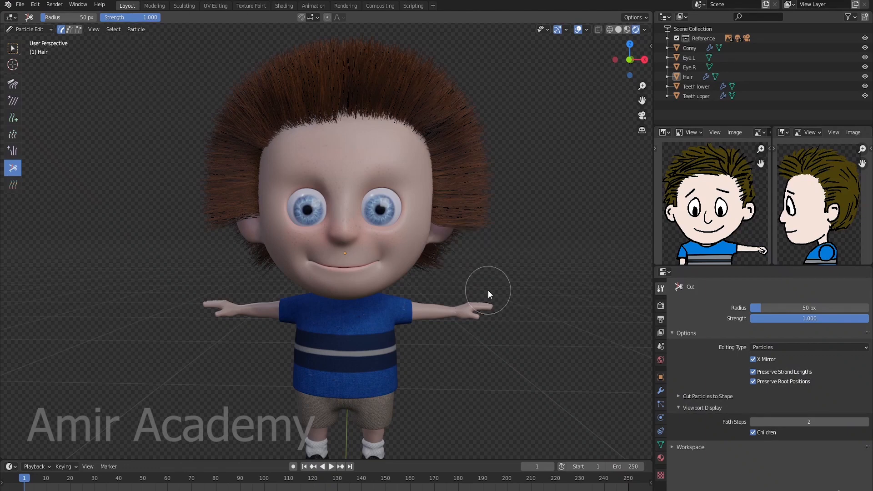
key("f")
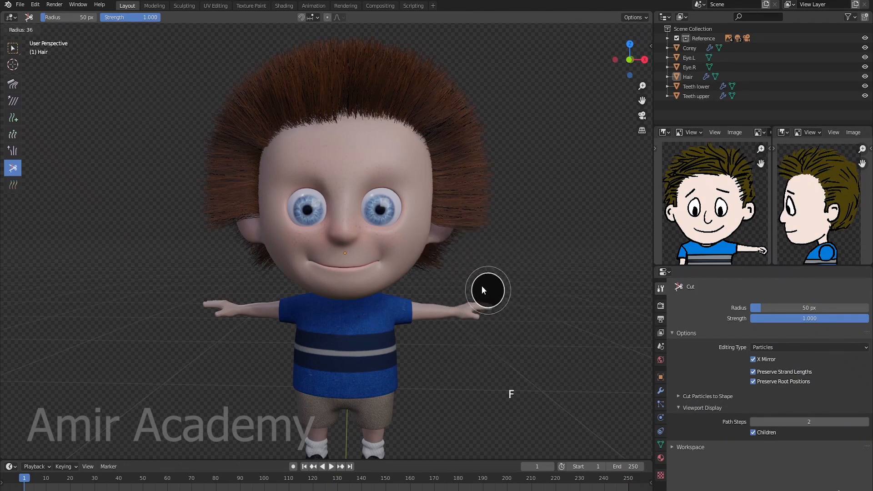
left_click(493, 291)
key("shift+f")
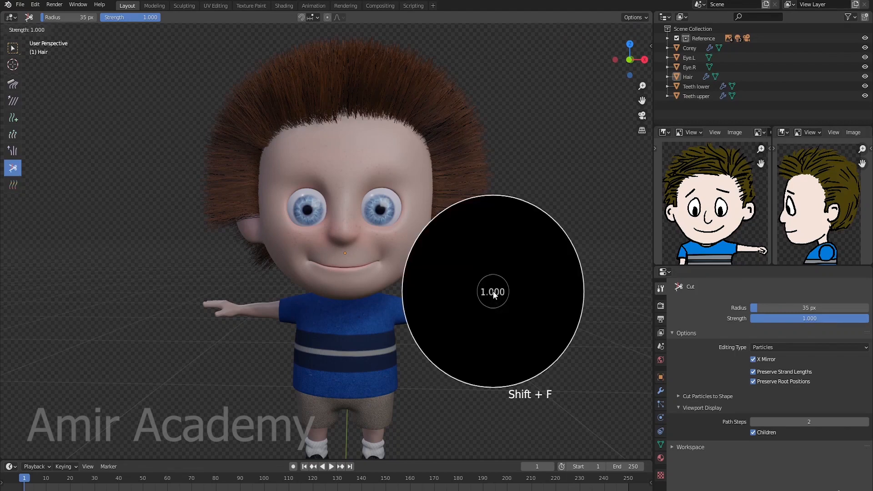
left_click(493, 291)
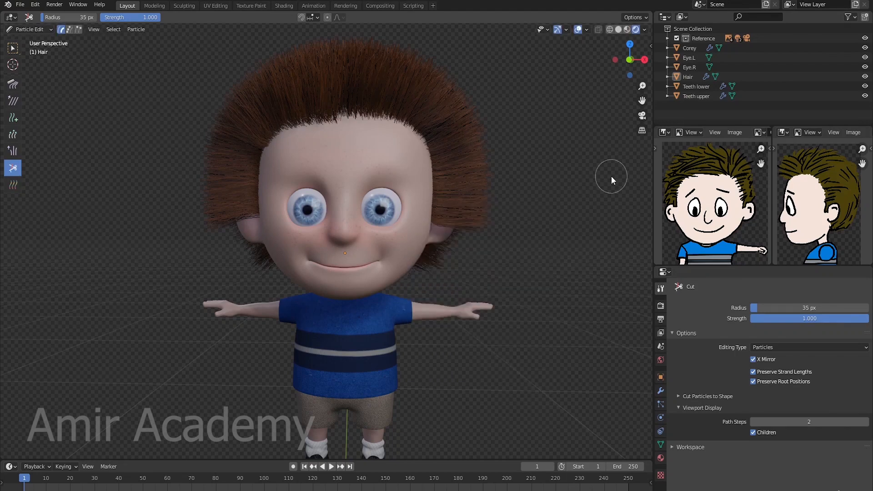
Cut the side hair short around and above the character's left ear
middle_click_drag(509, 257, 503, 278, "shift")
scroll(512, 269, "up", 1)
mouse_move(470, 259)
left_mouse_down()
mouse_move(506, 127)
mouse_move(548, 221)
left_mouse_up()
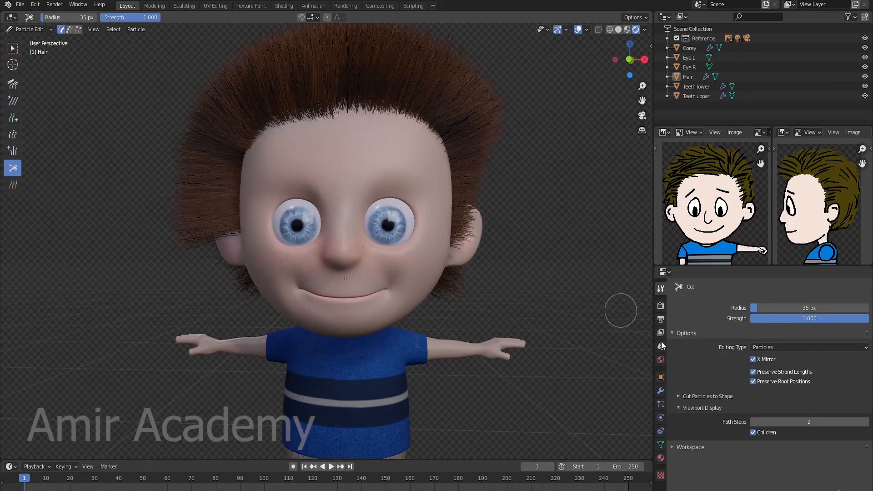
Turn off X Mirror and cut the hair around and above the character's right ear to match the other side
left_click(753, 360)
left_click_drag(219, 252, 184, 138)
middle_click_drag(361, 315, 250, 276)
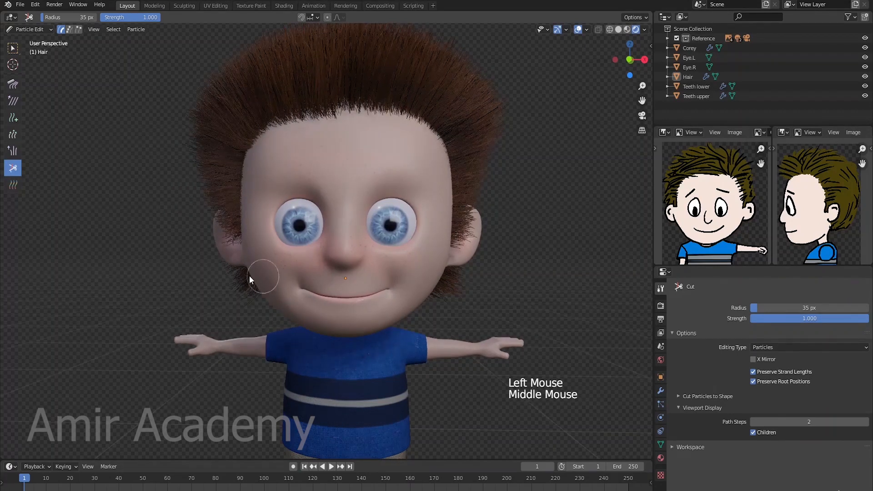
left_click_drag(224, 261, 187, 86)
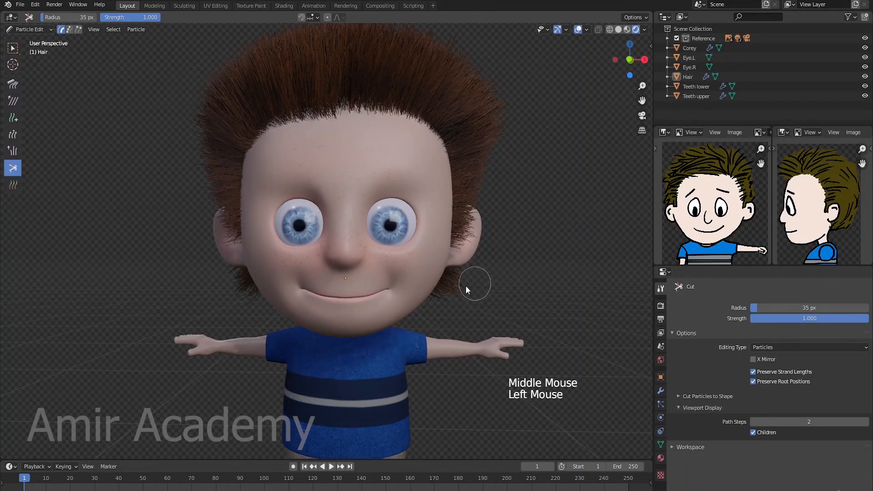
Trim the hair further along the character's left side and cut away the strands below both ears
left_click(474, 274)
mouse_move(474, 274)
left_mouse_down()
mouse_move(494, 246)
mouse_move(487, 156)
left_mouse_up()
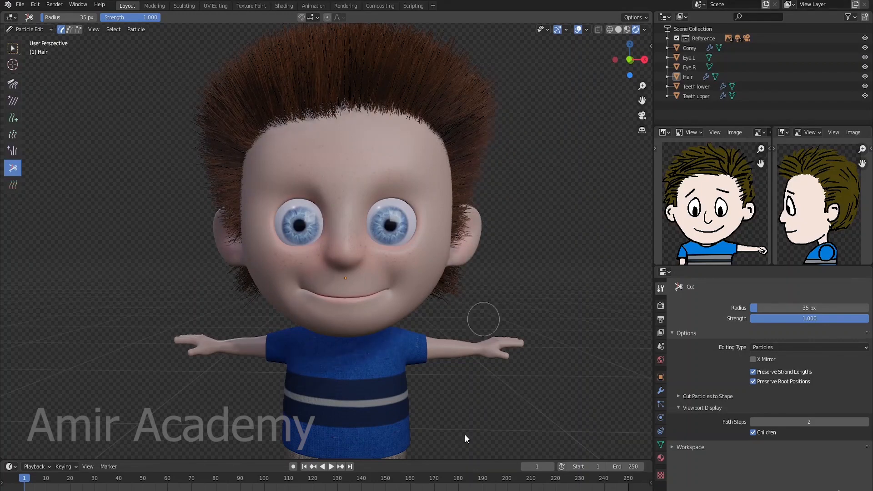
mouse_move(465, 258)
left_mouse_down()
mouse_move(438, 302)
mouse_move(425, 301)
mouse_move(452, 265)
left_mouse_up()
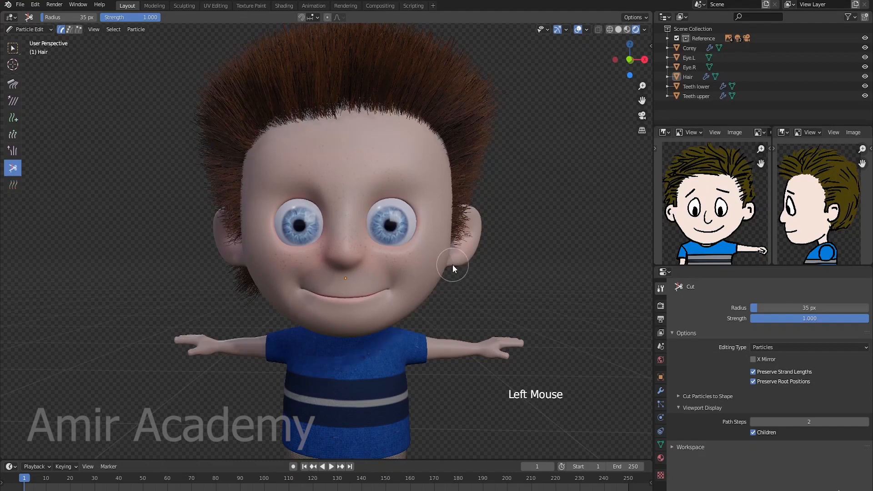
mouse_move(233, 257)
left_mouse_down()
mouse_move(266, 311)
mouse_move(233, 257)
left_mouse_up()
left_click(233, 257)
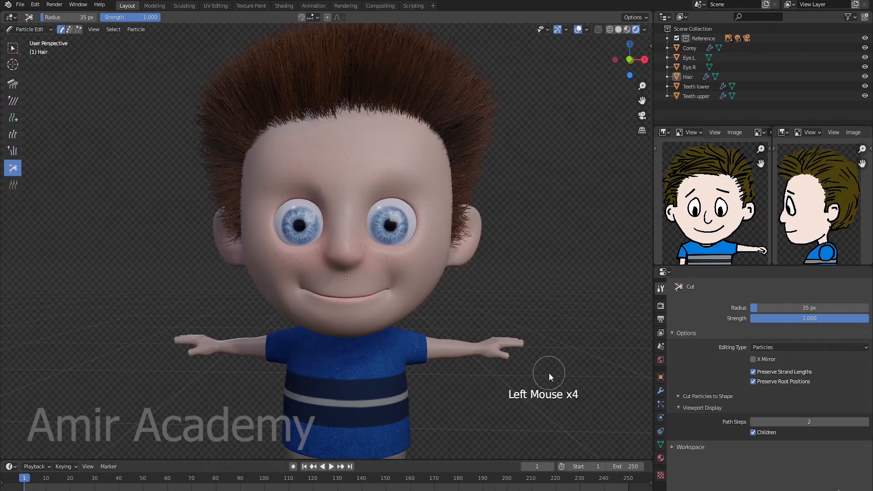
Switch to the Comb brush and set its radius to 66 px for styling the hair from the side
middle_click_drag(544, 360, 546, 373, "shift")
middle_click_drag(532, 322, 552, 360, "shift")
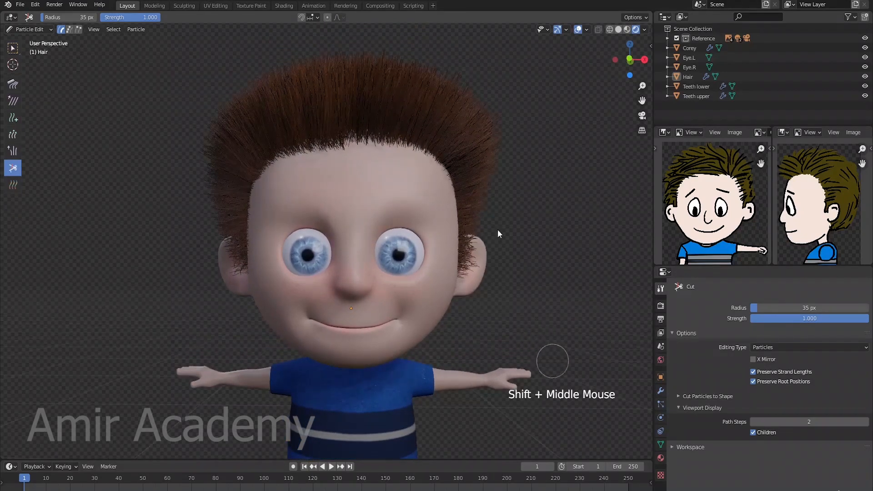
left_click(13, 84)
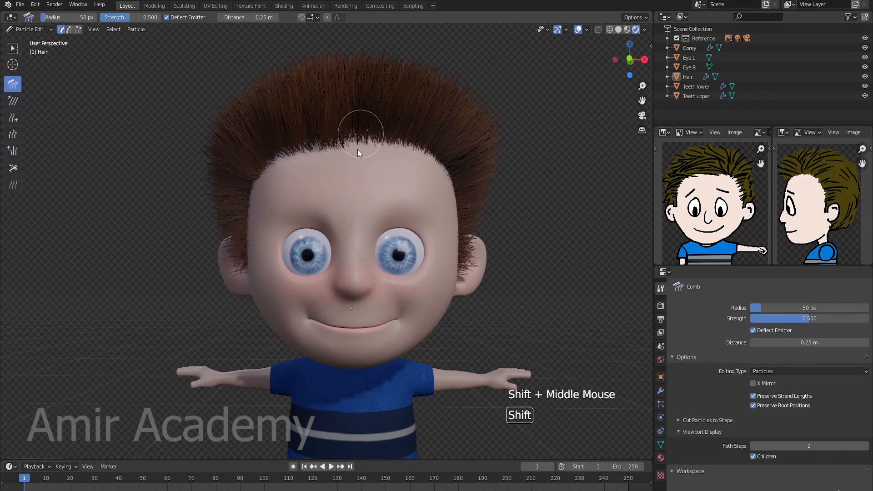
middle_click_drag(357, 150, 359, 160, "shift")
key("f")
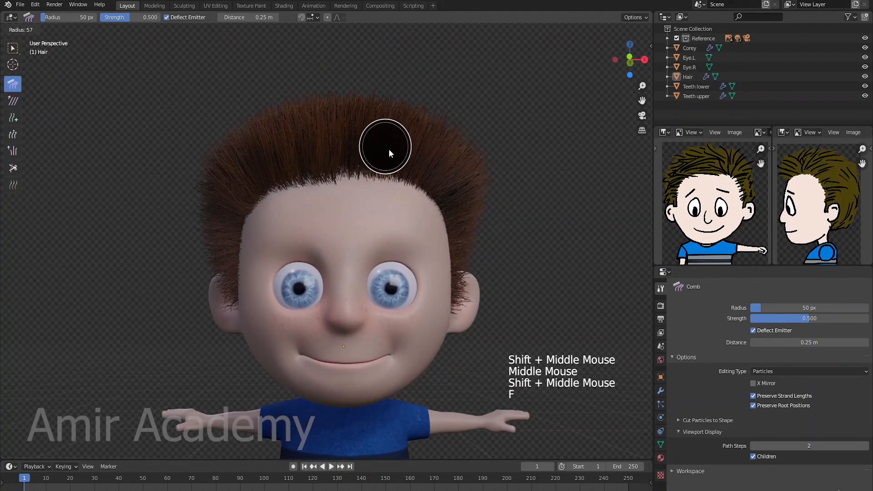
left_click(392, 149)
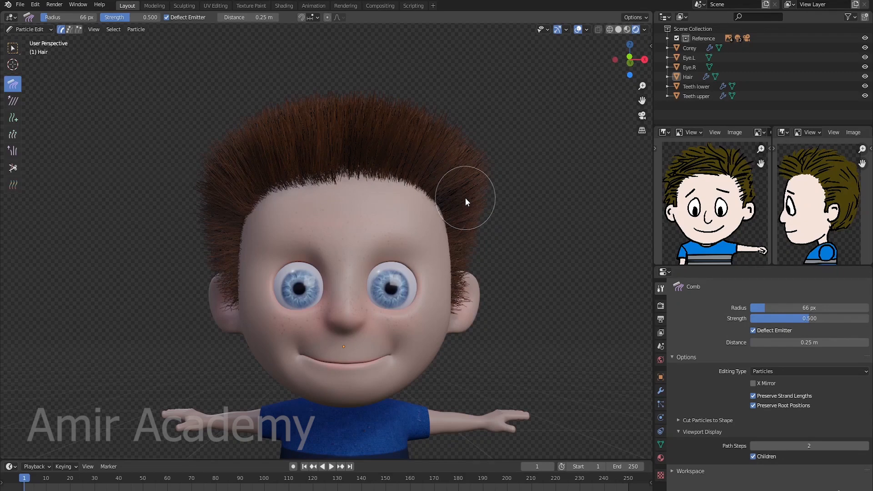
middle_click_drag(511, 230, 463, 272)
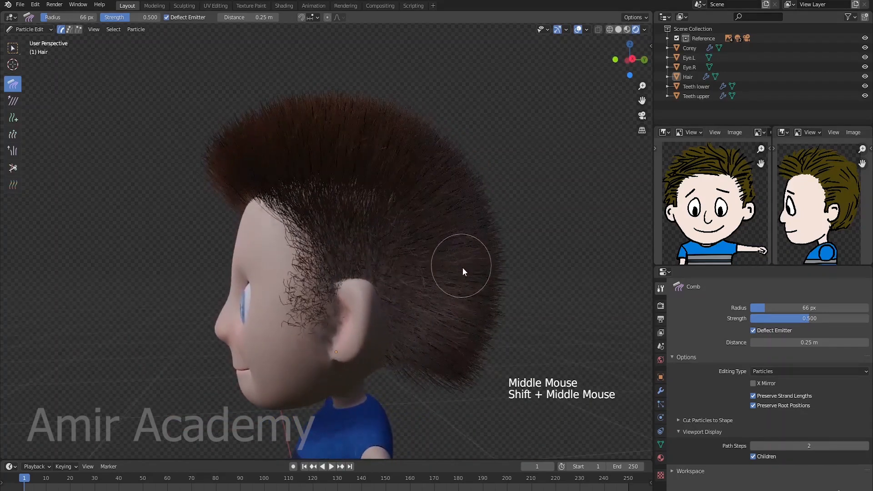
left_click_drag(263, 206, 513, 203)
mouse_move(512, 203)
middle_mouse_down()
mouse_move(444, 330)
mouse_move(451, 325)
middle_mouse_up()
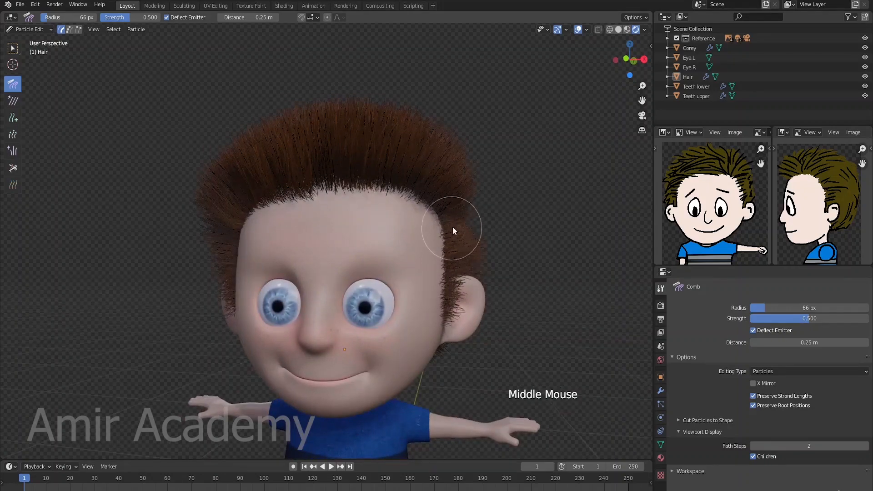
middle_click_drag(453, 230, 524, 321)
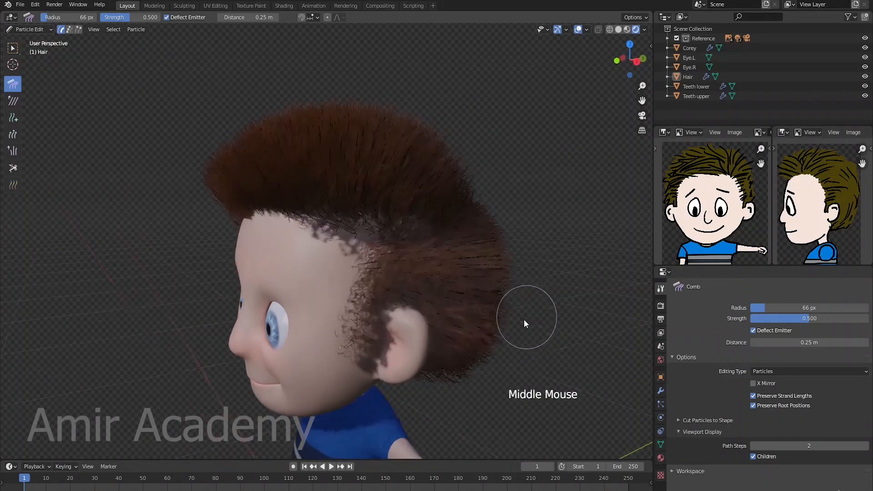
key("ctrl+z")
mouse_move(446, 356)
middle_mouse_down()
mouse_move(455, 301)
mouse_move(528, 304)
mouse_move(504, 331)
mouse_move(452, 222)
middle_mouse_up()
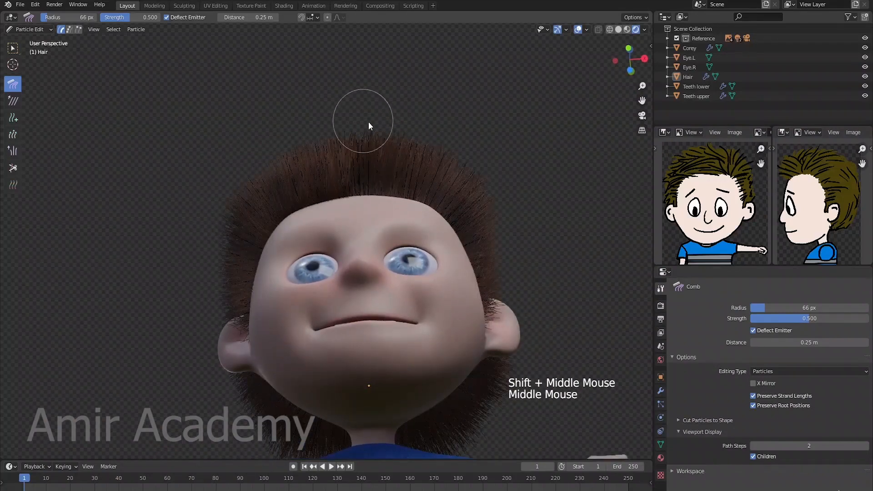
mouse_move(379, 135)
left_mouse_down()
mouse_move(317, 131)
mouse_move(219, 206)
mouse_move(231, 302)
left_mouse_up()
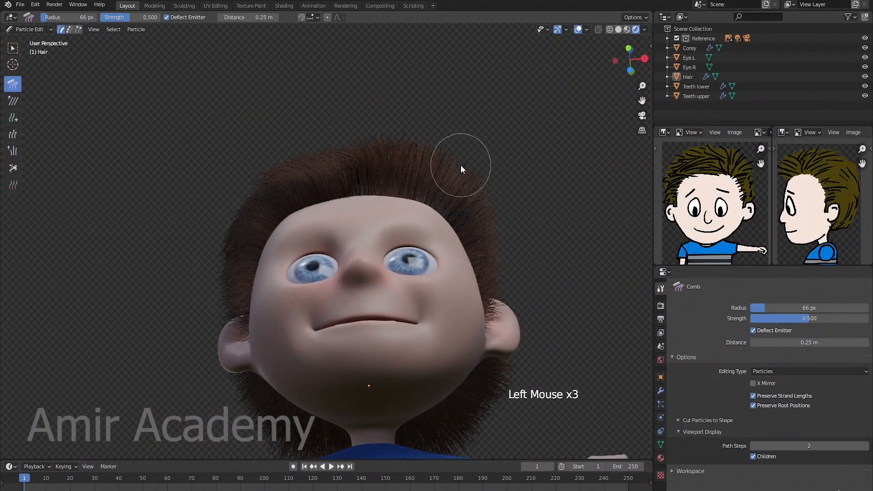
mouse_move(473, 143)
middle_mouse_down()
mouse_move(484, 181)
mouse_move(477, 211)
middle_mouse_up()
key("ctrl+z")
key("ctrl+z")
key("ctrl+z")
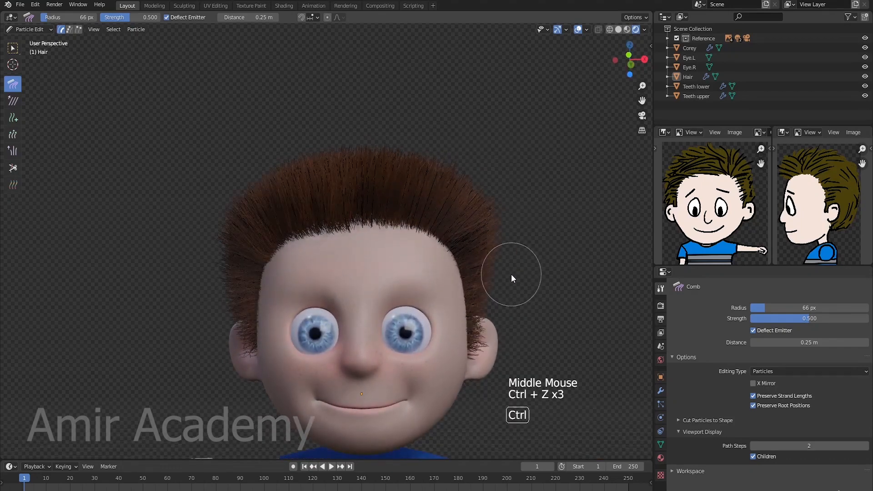
Comb the top hair outward from the front, sweeping one part toward the character's left and the rest toward the right
middle_click_drag(511, 274, 517, 169, "shift")
mouse_move(450, 131)
left_mouse_down()
mouse_move(482, 147)
mouse_move(505, 177)
left_mouse_up()
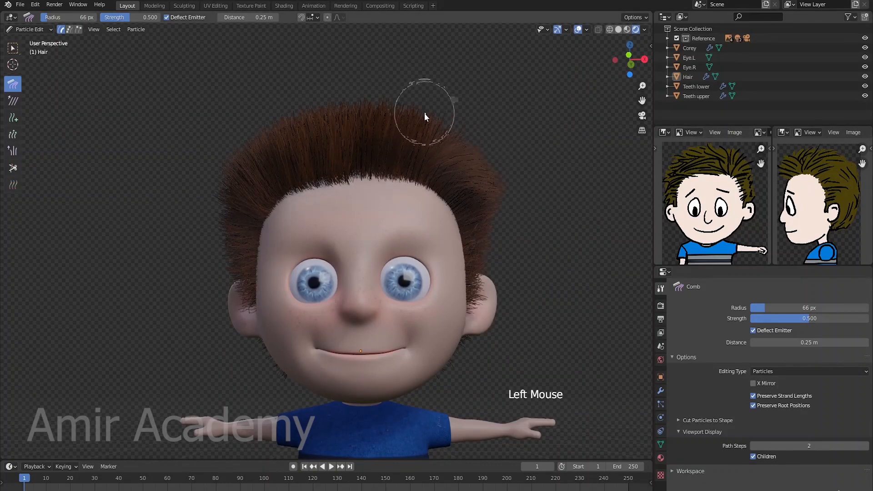
mouse_move(425, 114)
left_mouse_down()
mouse_move(400, 94)
mouse_move(390, 97)
left_mouse_up()
left_click_drag(388, 132, 319, 97)
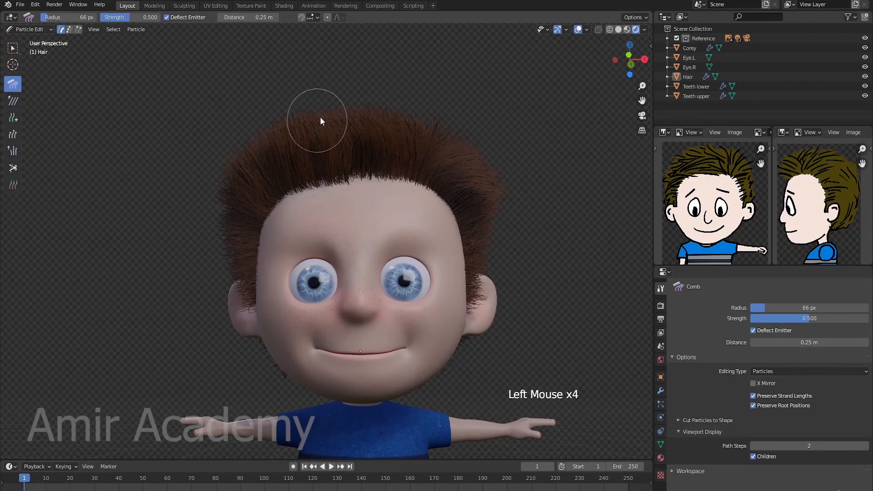
mouse_move(335, 120)
left_mouse_down()
mouse_move(269, 115)
mouse_move(235, 140)
left_mouse_up()
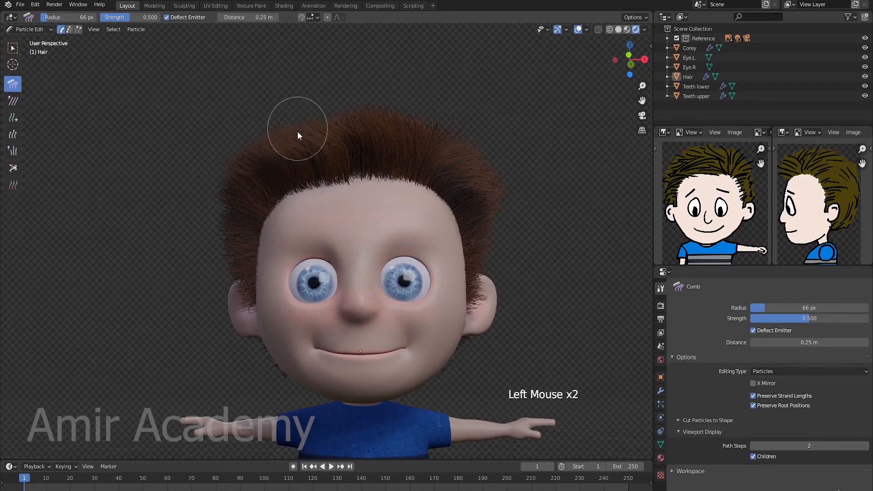
mouse_move(298, 132)
left_mouse_down()
mouse_move(292, 117)
mouse_move(318, 116)
left_mouse_up()
Comb the hair above the forehead and on the character's right side back toward the rear of the head
mouse_move(370, 147)
middle_mouse_down()
mouse_move(370, 174)
mouse_move(394, 174)
middle_mouse_up()
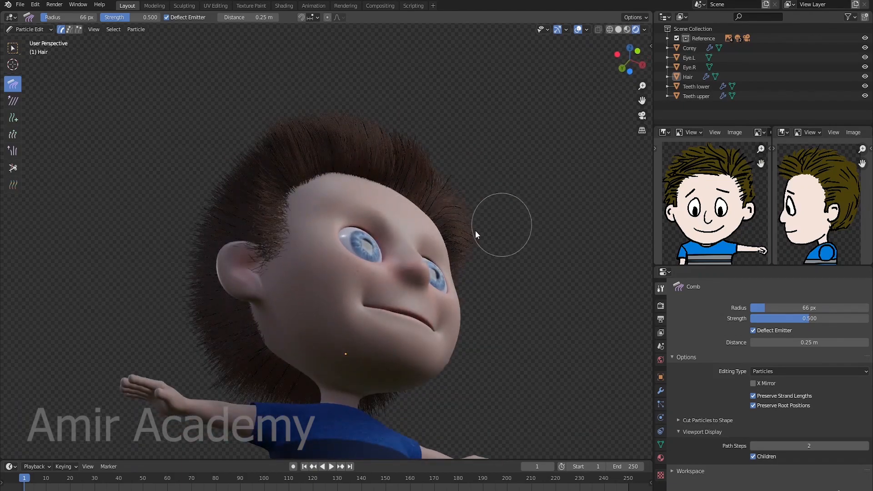
middle_click_drag(452, 236, 474, 211, "shift")
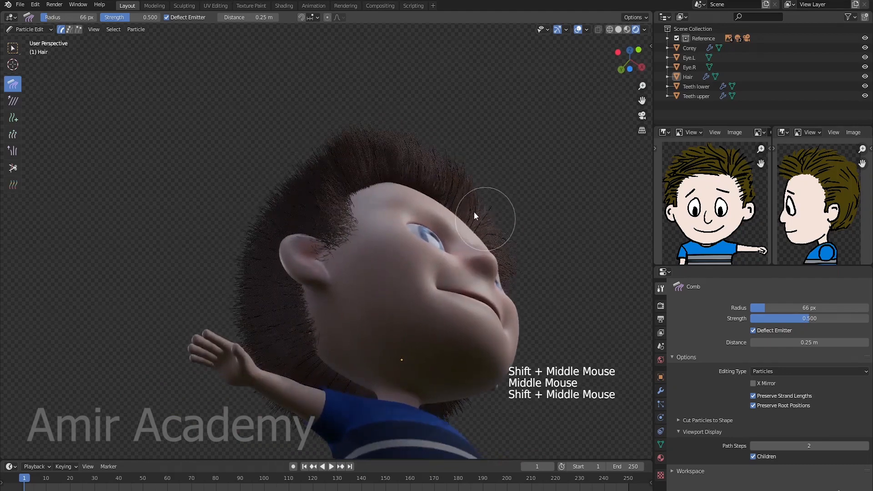
left_click_drag(474, 211, 402, 127)
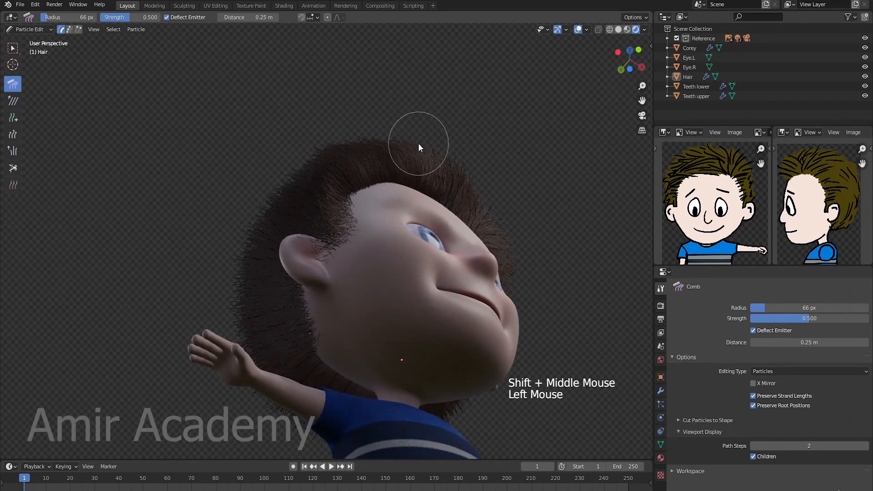
mouse_move(403, 129)
left_mouse_down()
mouse_move(290, 153)
mouse_move(300, 166)
left_mouse_up()
left_click_drag(237, 210, 272, 189)
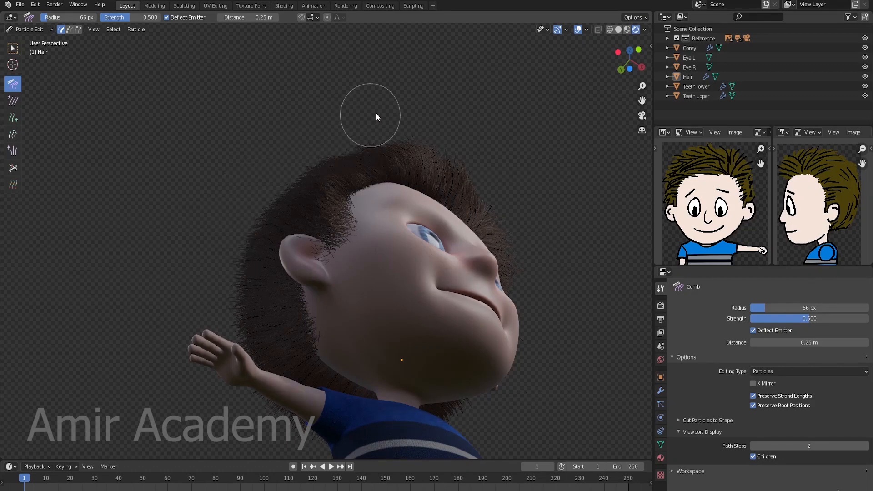
middle_click_drag(401, 159, 427, 174)
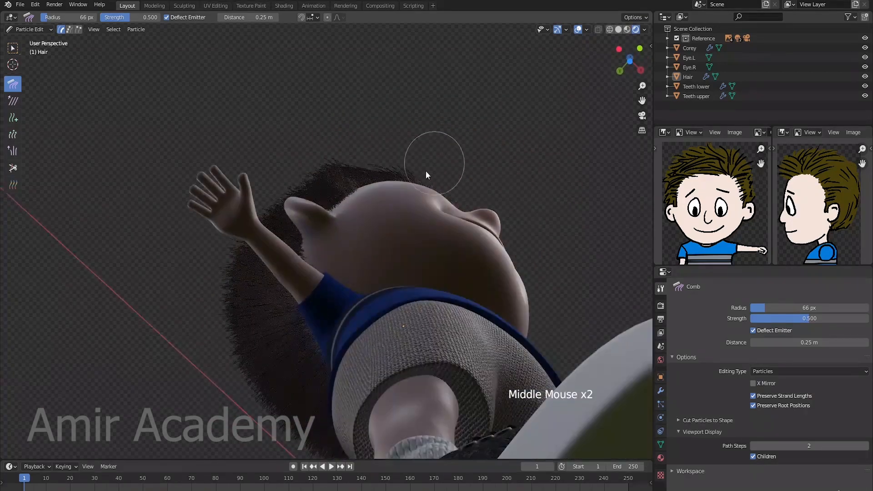
mouse_move(353, 141)
left_mouse_down()
mouse_move(260, 174)
mouse_move(317, 162)
mouse_move(260, 176)
mouse_move(250, 192)
left_mouse_up()
left_click_drag(326, 165, 264, 200)
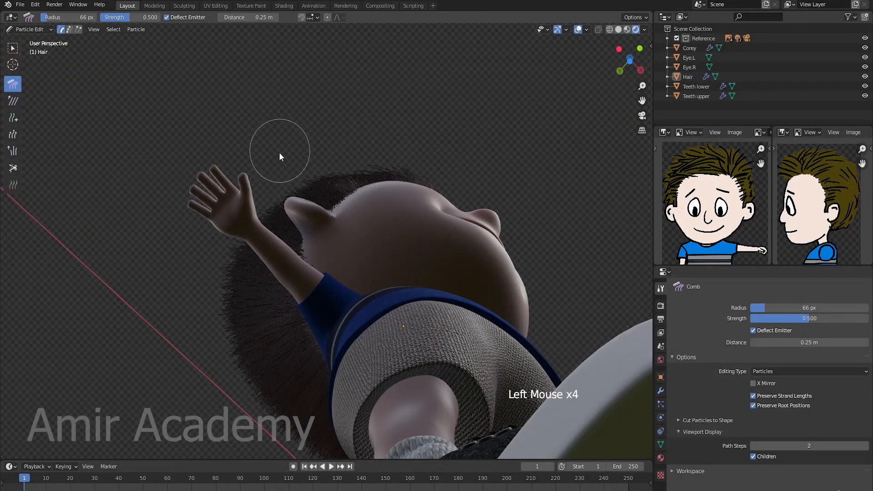
left_click_drag(279, 152, 220, 246)
Reduce the shine of the Hair material by setting its Specular to 0.060 and Roughness to 0.591
middle_click_drag(232, 249, 458, 195)
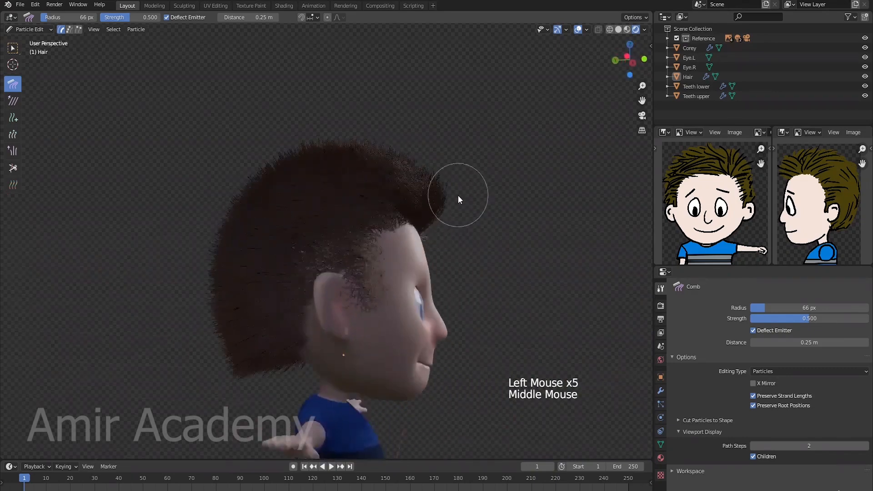
scroll(455, 213, "up", 3)
middle_click_drag(452, 236, 503, 264, "shift")
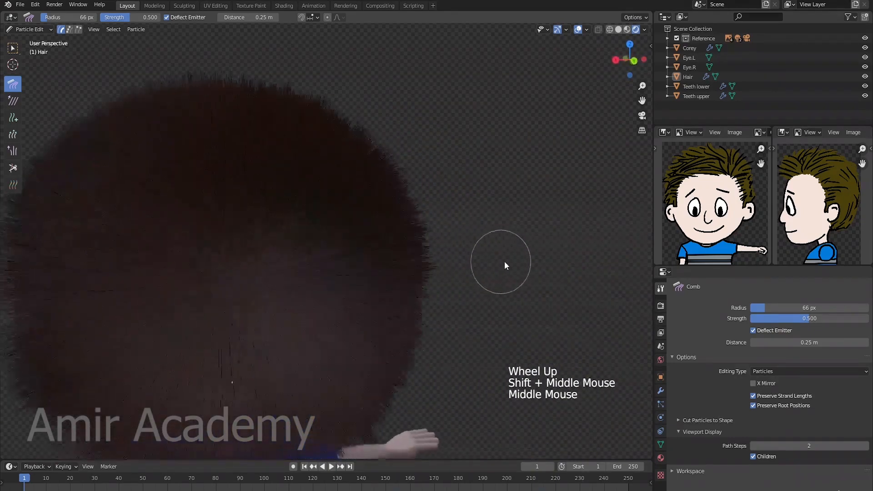
scroll(404, 266, "down", 3)
middle_click_drag(403, 269, 423, 267)
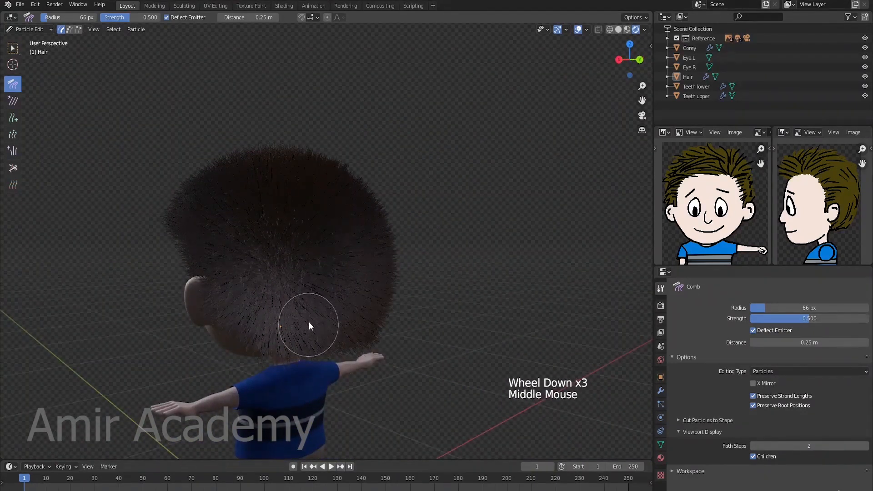
middle_click_drag(306, 330, 324, 323)
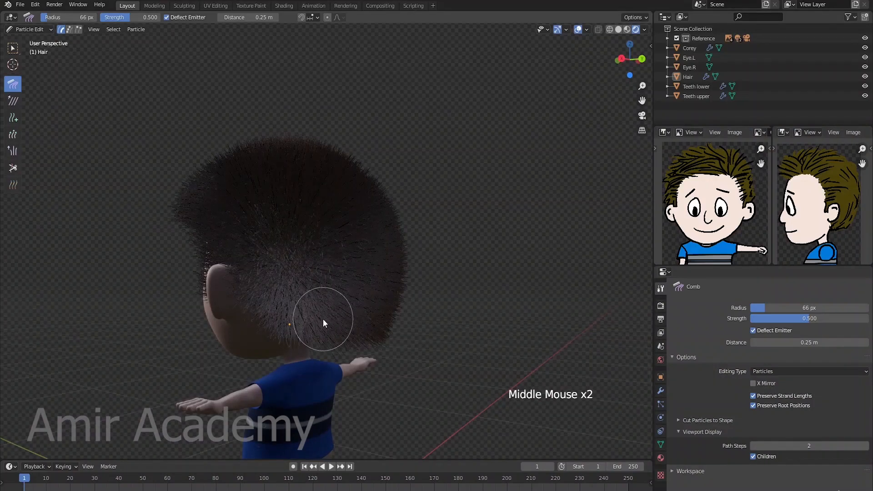
middle_click_drag(327, 287, 445, 275, "shift")
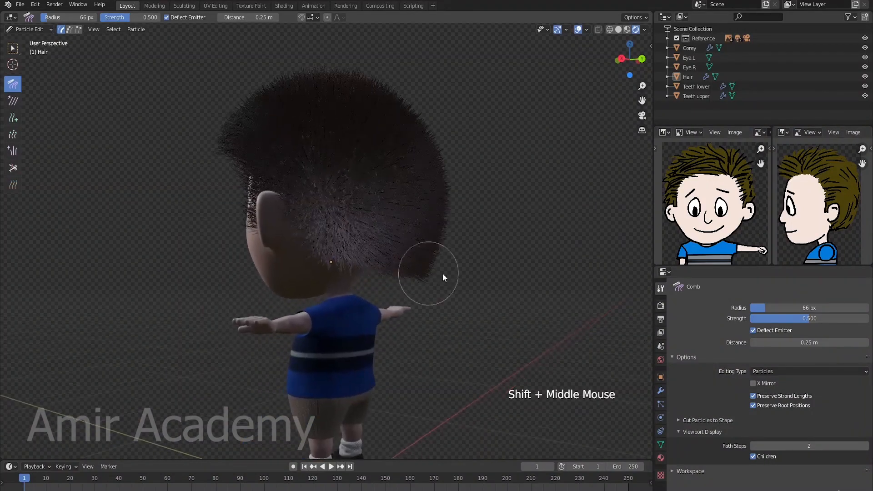
left_click(661, 458)
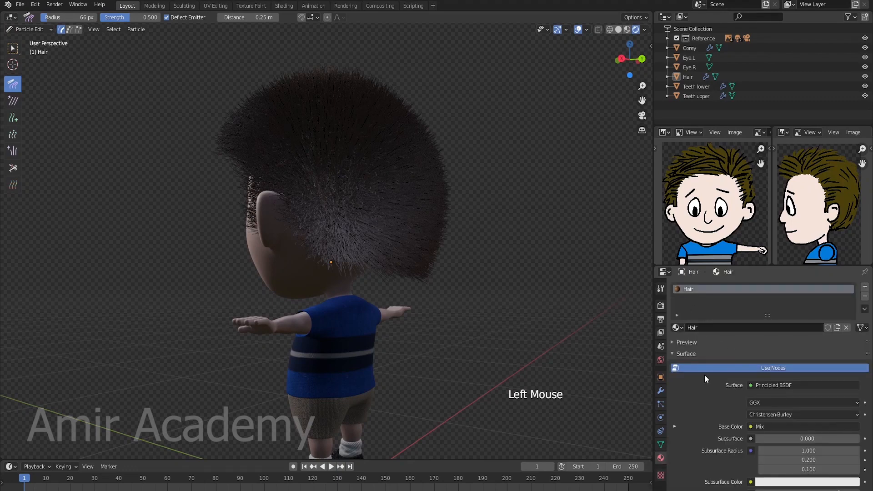
scroll(705, 375, "down", 9)
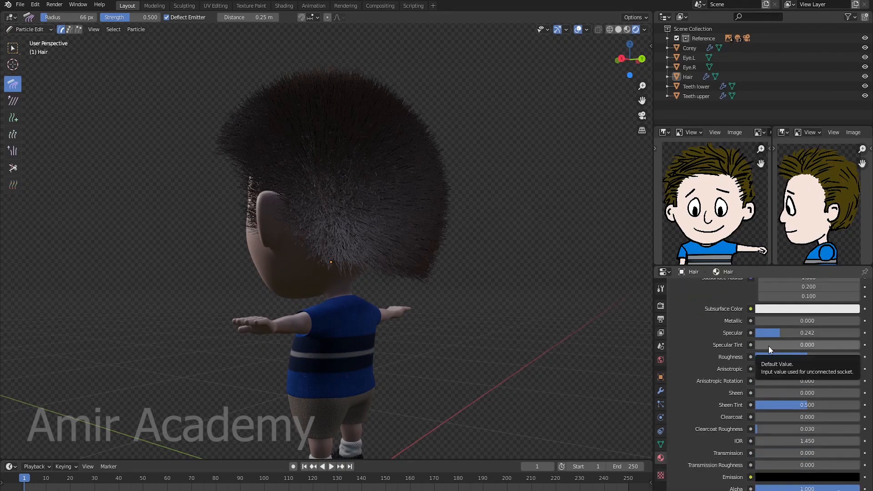
left_click_drag(777, 332, 770, 332)
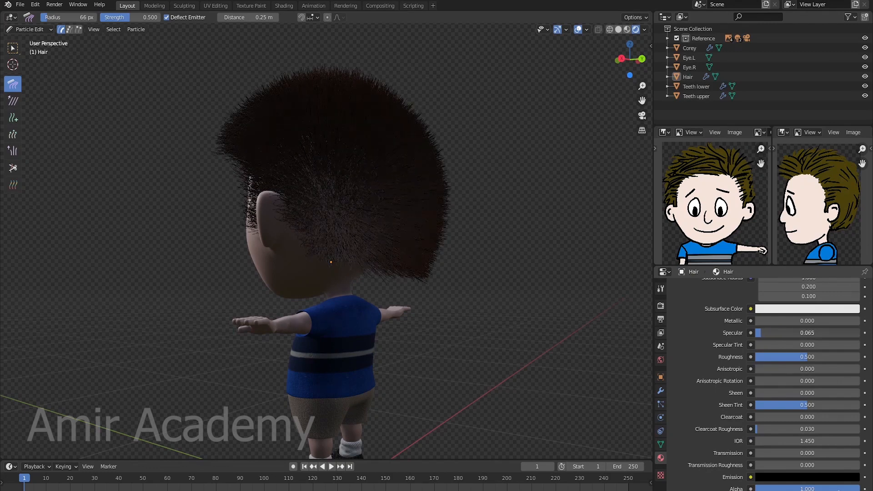
left_click_drag(765, 333, 765, 334)
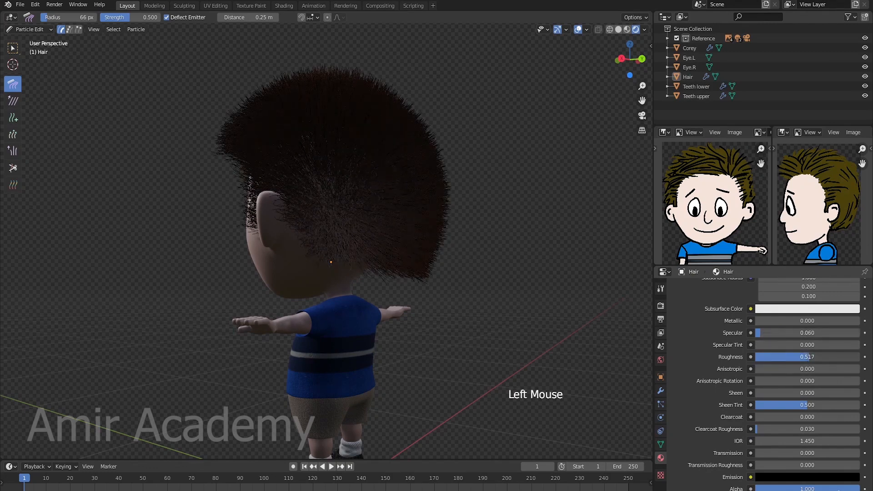
Comb the hair above the forehead and on the character's left side back past the ear
middle_click_drag(561, 276, 452, 275)
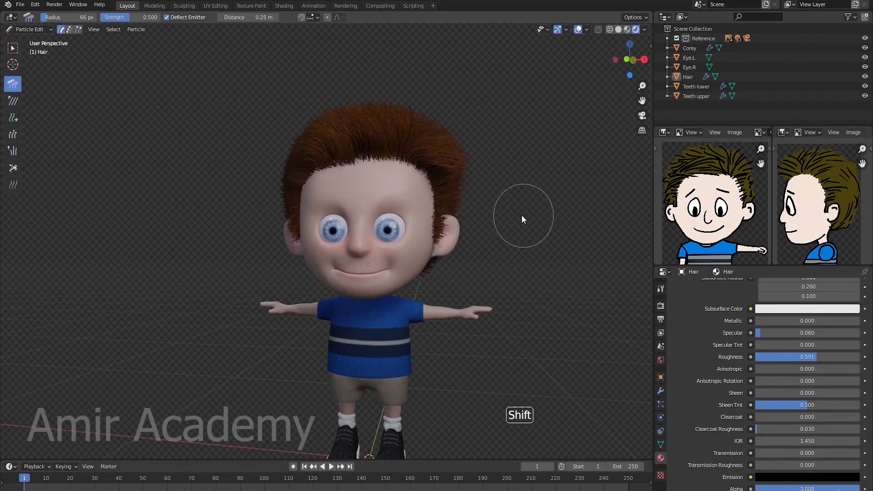
scroll(469, 263, "up", 3)
mouse_move(522, 215)
middle_mouse_down("shift")
mouse_move(468, 263)
mouse_move(485, 174)
mouse_move(505, 210)
middle_mouse_up("shift")
middle_click_drag(505, 210, 498, 192)
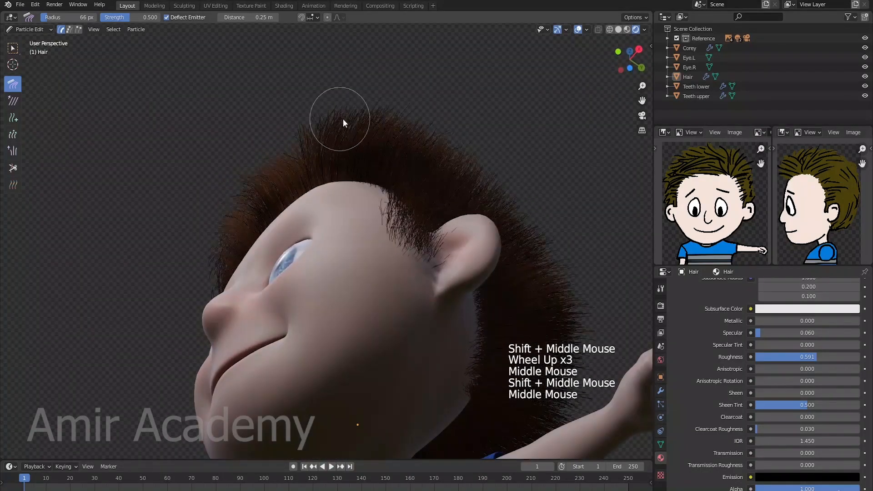
mouse_move(343, 120)
left_mouse_down()
mouse_move(451, 138)
mouse_move(433, 133)
left_mouse_up()
mouse_move(531, 196)
middle_mouse_down()
mouse_move(464, 161)
mouse_move(334, 117)
middle_mouse_up()
left_click_drag(334, 116, 501, 146)
middle_click_drag(502, 145, 389, 130)
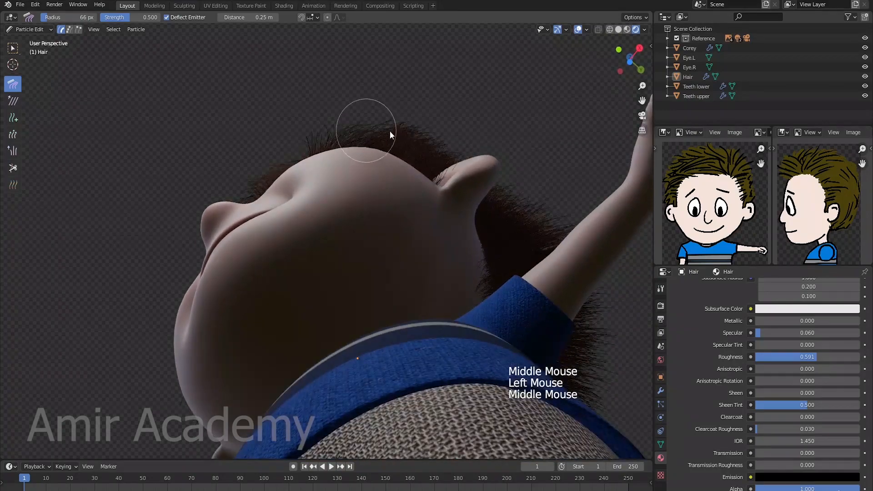
mouse_move(390, 130)
left_mouse_down()
mouse_move(536, 167)
mouse_move(400, 128)
mouse_move(514, 171)
left_mouse_up()
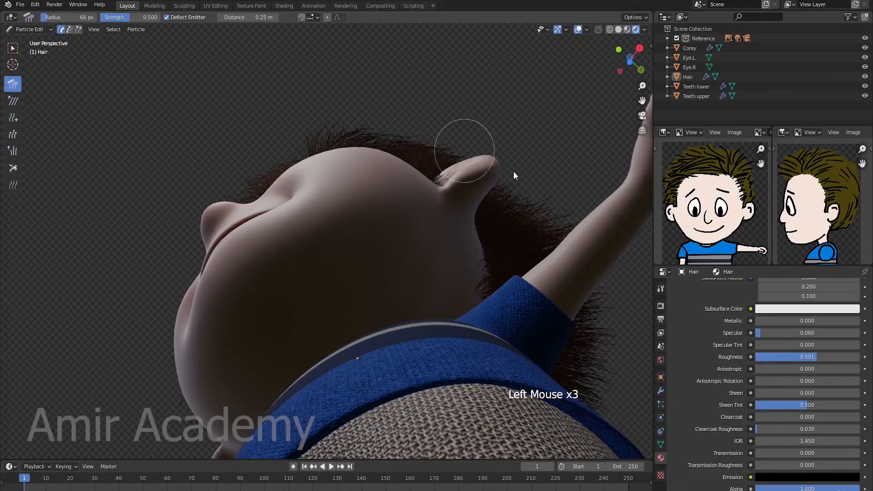
Comb the hair above and behind the character's right ear further back, working from below the head
mouse_move(514, 171)
middle_mouse_down()
mouse_move(493, 169)
mouse_move(516, 226)
mouse_move(509, 265)
mouse_move(487, 244)
middle_mouse_up()
scroll(516, 227, "down", 2)
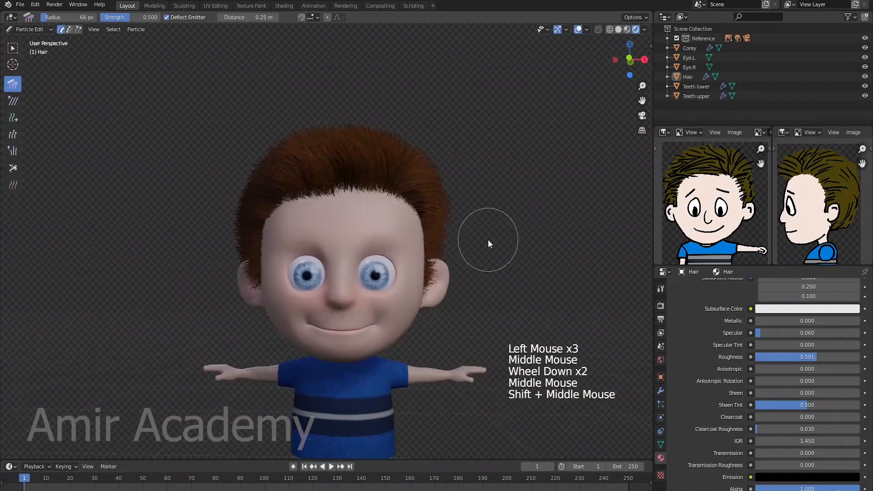
mouse_move(347, 260)
middle_mouse_down()
mouse_move(356, 200)
mouse_move(382, 196)
middle_mouse_up()
mouse_move(382, 196)
middle_mouse_down()
mouse_move(406, 193)
mouse_move(384, 165)
middle_mouse_up()
scroll(407, 191, "up", 3)
mouse_move(383, 165)
left_mouse_down()
mouse_move(271, 161)
mouse_move(224, 195)
left_mouse_up()
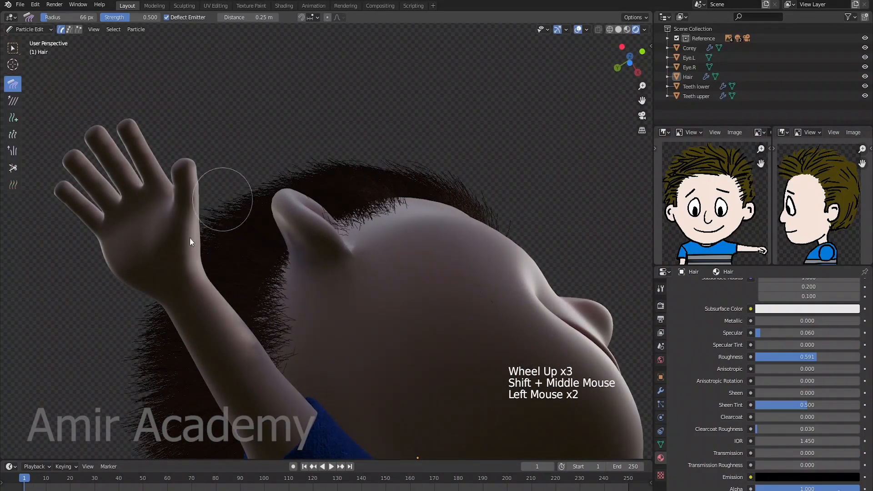
left_click_drag(293, 152, 339, 143)
Comb the front and top hair backward from the character's left side, using the side reference image as a guide
middle_click_drag(528, 131, 334, 120)
scroll(446, 207, "down", 3)
mouse_move(334, 120)
left_mouse_down()
mouse_move(281, 146)
mouse_move(356, 173)
left_mouse_up()
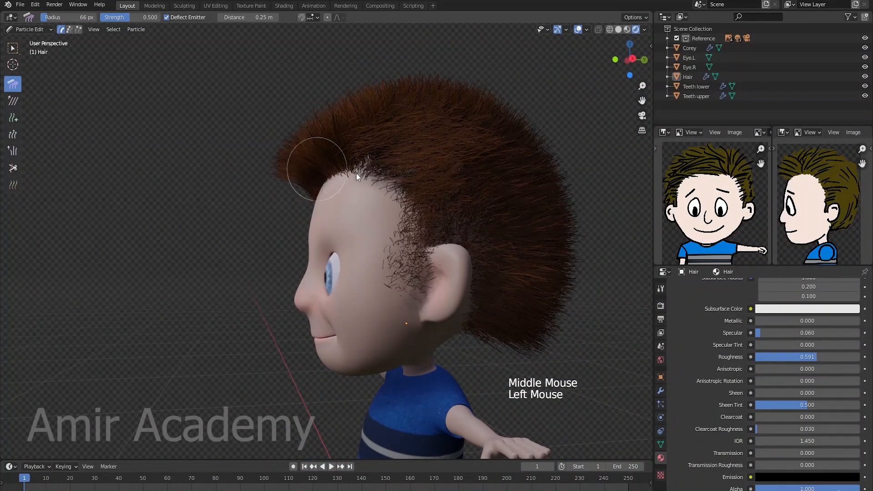
middle_click_drag(809, 182, 827, 188, "shift")
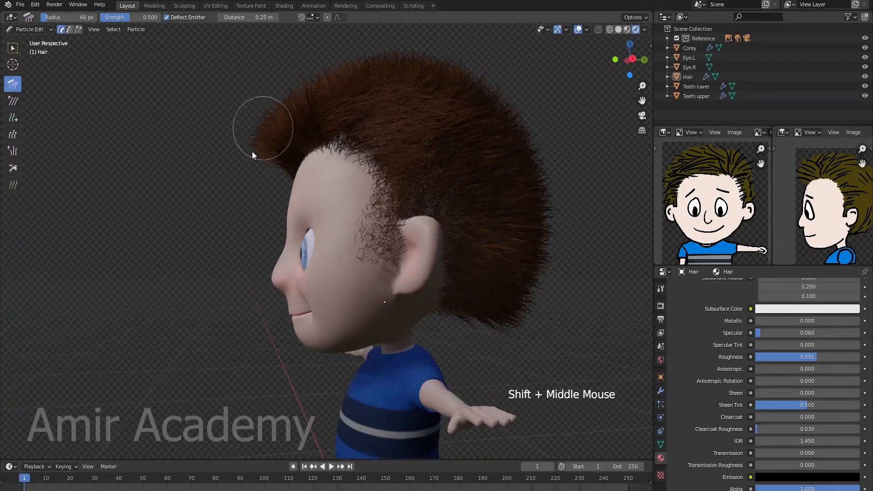
middle_click_drag(252, 151, 318, 202)
mouse_move(448, 146)
middle_mouse_down("shift")
mouse_move(430, 169)
mouse_move(433, 148)
middle_mouse_up("shift")
middle_click_drag(433, 148, 431, 173, "shift")
left_click_drag(333, 134, 400, 129)
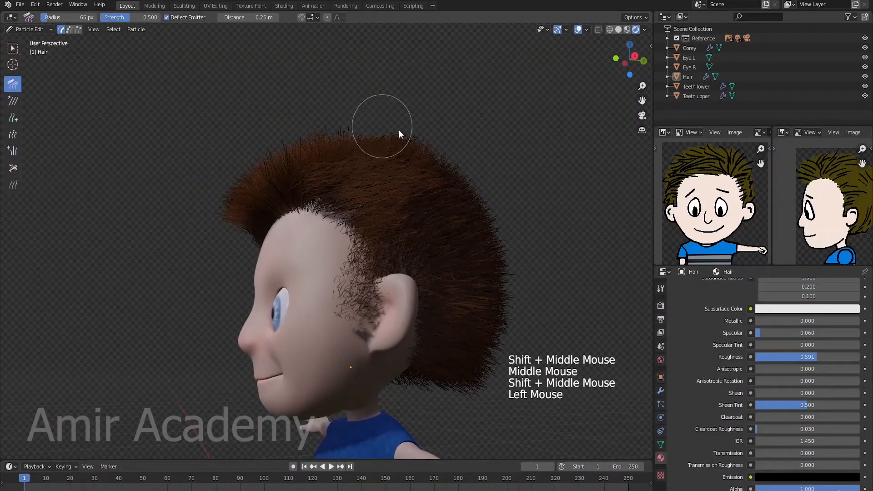
left_click_drag(329, 140, 454, 166)
Comb the hair at the back of the head down toward the neck
middle_click_drag(455, 167, 483, 186)
left_click_drag(484, 185, 512, 269)
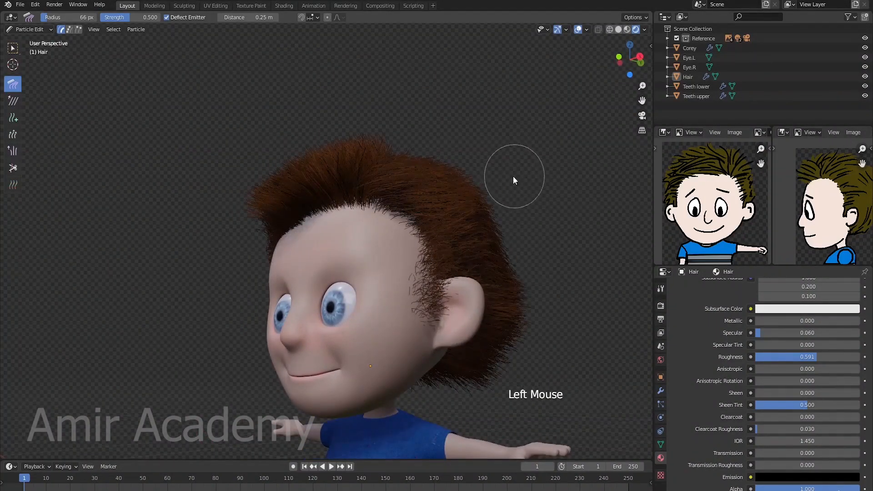
middle_click_drag(513, 176, 501, 167)
left_click_drag(505, 176, 512, 285)
middle_click_drag(526, 171, 511, 154, "shift")
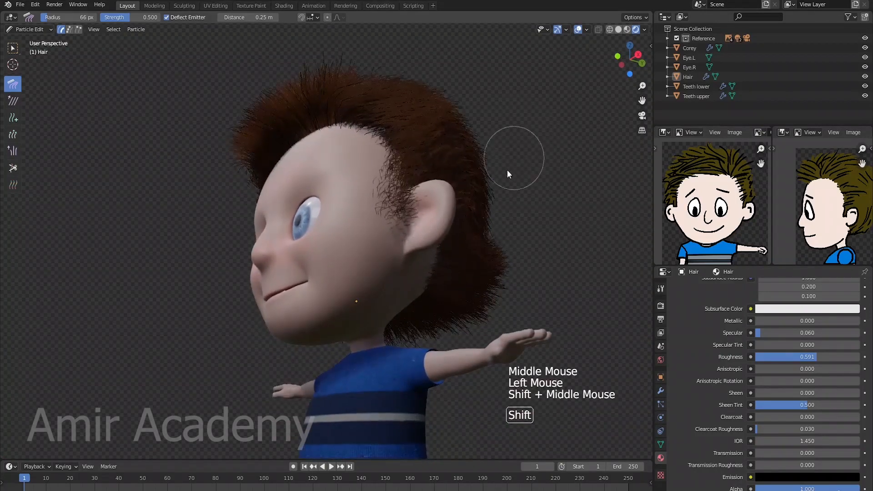
mouse_move(501, 246)
left_mouse_down()
mouse_move(497, 264)
mouse_move(542, 194)
mouse_move(499, 335)
left_mouse_up()
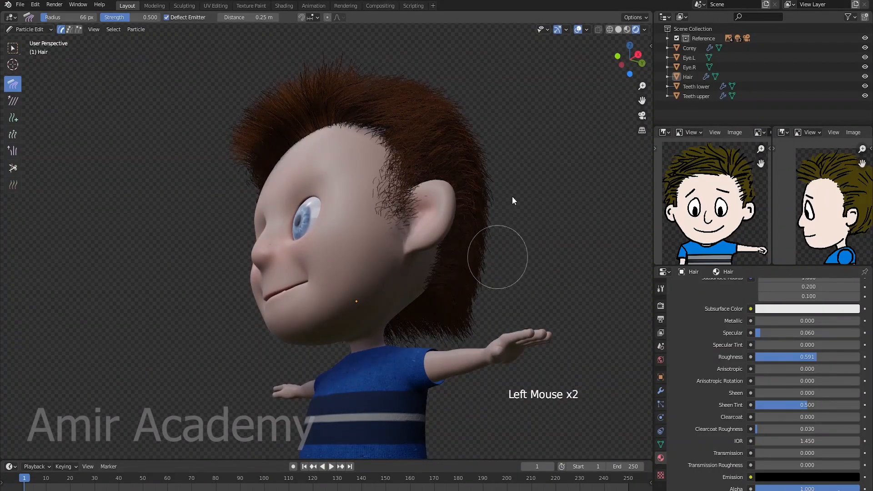
Comb the hair on the character's left side back and down behind the ear toward the neck
middle_click_drag(512, 196, 540, 195)
left_click_drag(540, 195, 523, 192)
middle_click_drag(523, 192, 547, 209)
left_click_drag(547, 209, 516, 196)
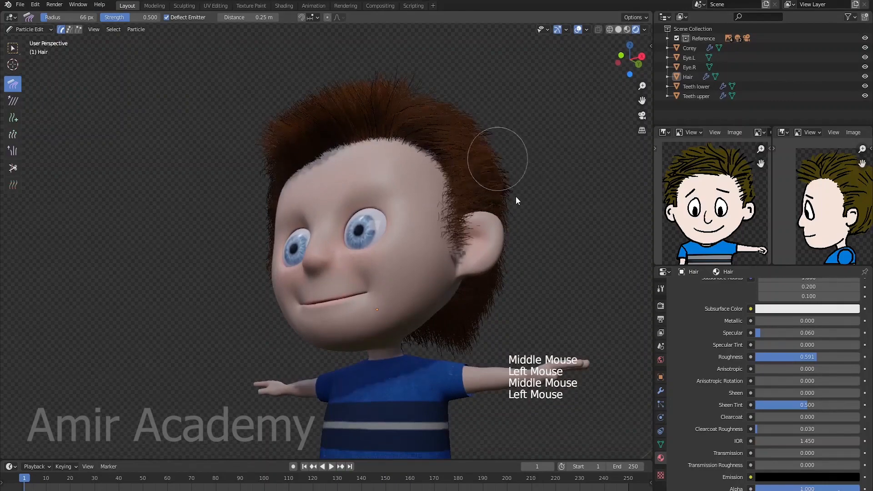
mouse_move(516, 196)
middle_mouse_down()
mouse_move(537, 237)
mouse_move(477, 134)
middle_mouse_up()
left_click_drag(477, 135, 523, 232)
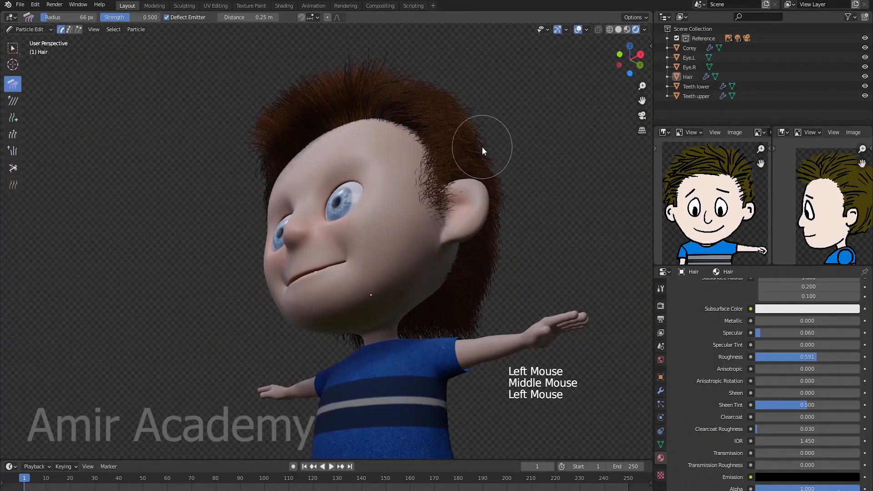
left_click_drag(482, 146, 514, 280)
middle_click_drag(514, 280, 528, 176)
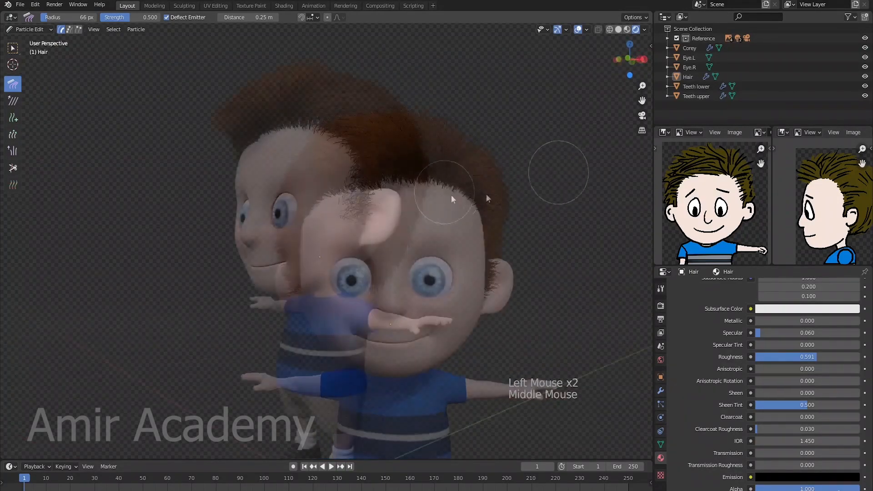
Comb the hair on the character's right side backward from the crown and down behind the ear
mouse_move(395, 222)
middle_mouse_down()
mouse_move(420, 232)
mouse_move(372, 163)
mouse_move(400, 219)
middle_mouse_up()
mouse_move(401, 219)
middle_mouse_down()
mouse_move(428, 282)
mouse_move(404, 263)
mouse_move(413, 228)
middle_mouse_up()
left_click_drag(412, 129, 289, 161)
middle_click_drag(289, 161, 347, 120)
mouse_move(314, 141)
left_mouse_down()
mouse_move(258, 202)
mouse_move(249, 326)
mouse_move(263, 366)
left_mouse_up()
mouse_move(266, 168)
left_mouse_down()
mouse_move(243, 271)
mouse_move(296, 385)
left_mouse_up()
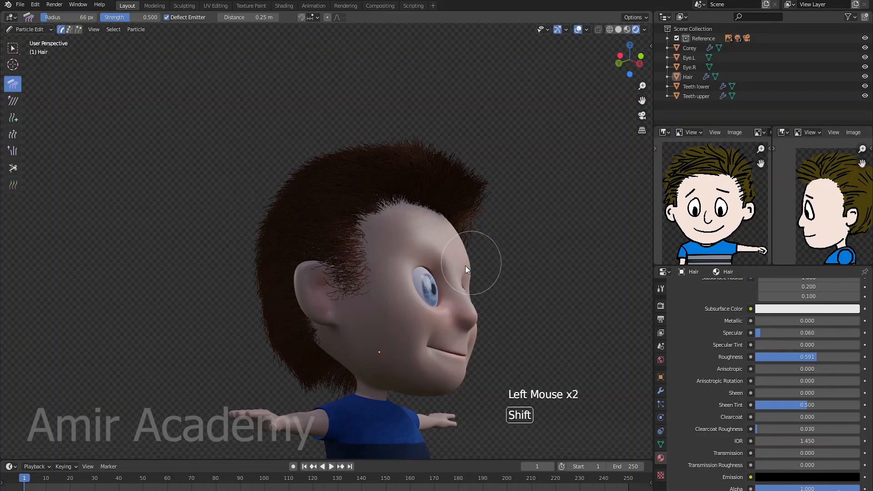
Comb the hair above the forehead toward the character's right side, working from a low angle and undoing the stray stroke
middle_click_drag(465, 266, 450, 241, "shift")
middle_click_drag(450, 241, 323, 66)
mouse_move(323, 66)
left_mouse_down()
mouse_move(285, 85)
mouse_move(334, 84)
left_mouse_up()
key("ctrl+z")
scroll(359, 88, "up", 2)
scroll(359, 89, "up", 1)
middle_click_drag(359, 88, 406, 168, "shift")
mouse_move(369, 89)
left_mouse_down()
mouse_move(366, 82)
mouse_move(340, 105)
mouse_move(296, 117)
mouse_move(279, 147)
left_mouse_up()
scroll(461, 111, "down", 3)
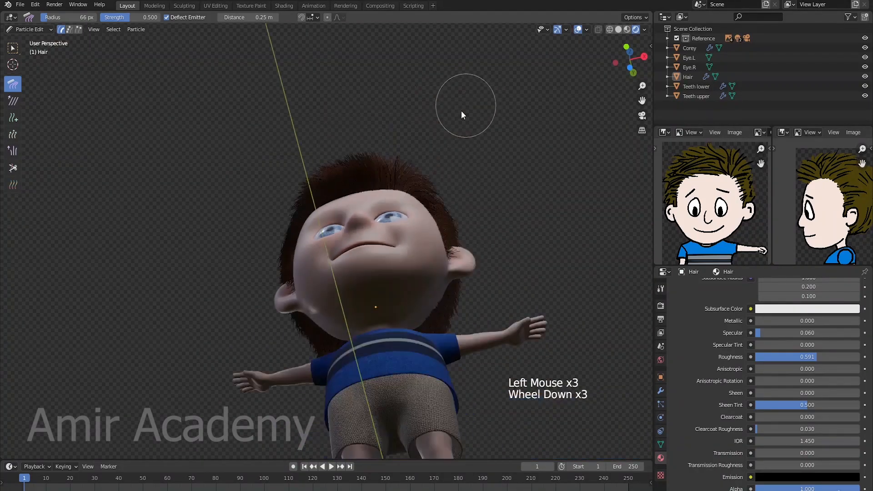
Smooth the hair on top of the head with a sideways comb stroke from the front
mouse_move(462, 111)
middle_mouse_down()
mouse_move(477, 250)
mouse_move(473, 195)
middle_mouse_up()
scroll(443, 95, "up", 2)
mouse_move(443, 95)
middle_mouse_down("shift")
mouse_move(439, 150)
mouse_move(436, 101)
middle_mouse_up("shift")
left_click_drag(437, 101, 391, 97)
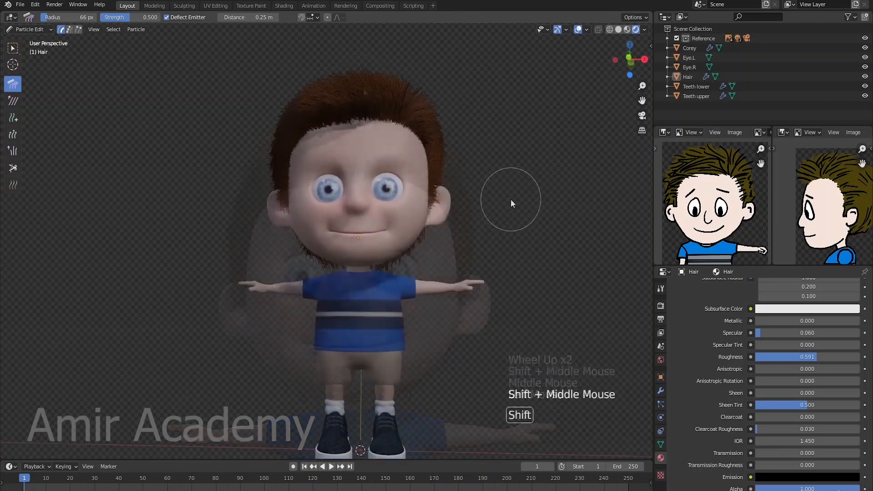
Try combing the back of the head from the character's right side and undo the last strokes
middle_click_drag(511, 200, 410, 226)
mouse_move(409, 226)
middle_mouse_down()
mouse_move(469, 225)
mouse_move(430, 245)
mouse_move(364, 230)
mouse_move(405, 212)
middle_mouse_up()
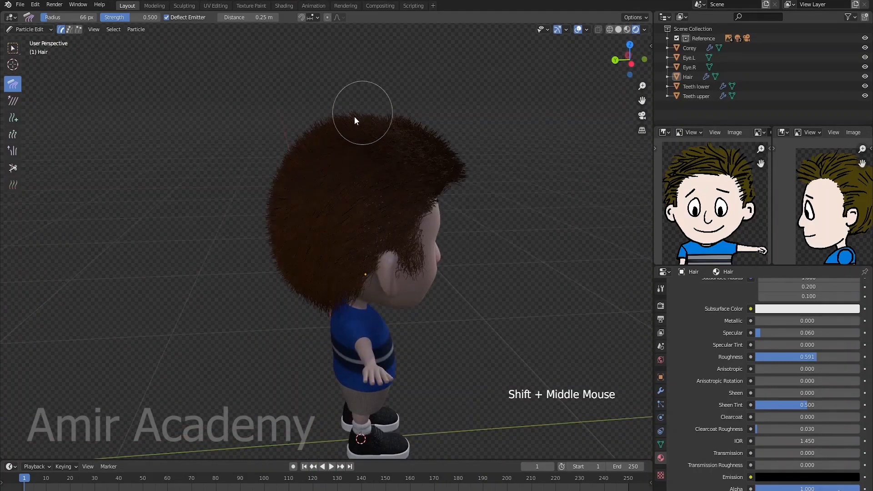
left_click_drag(355, 121, 291, 146)
key("ctrl+z")
key("KP_3")
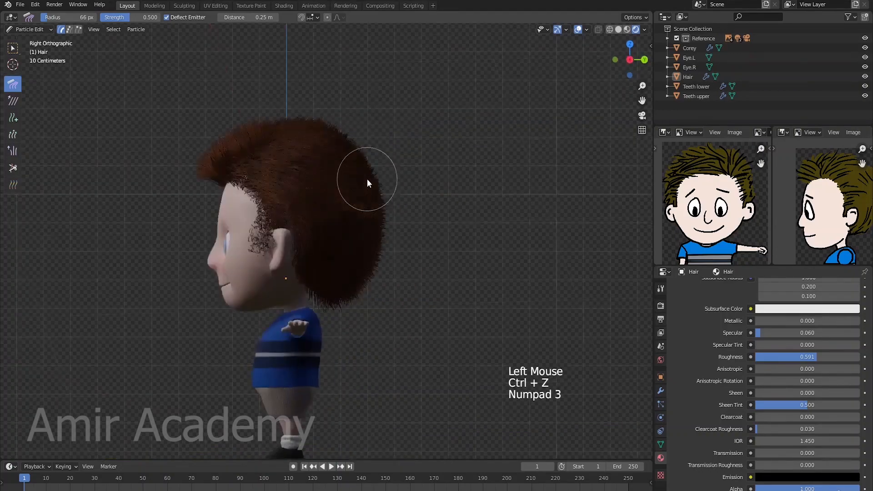
middle_click_drag(367, 179, 376, 105, "shift")
key("ctrl+z")
key("ctrl+z")
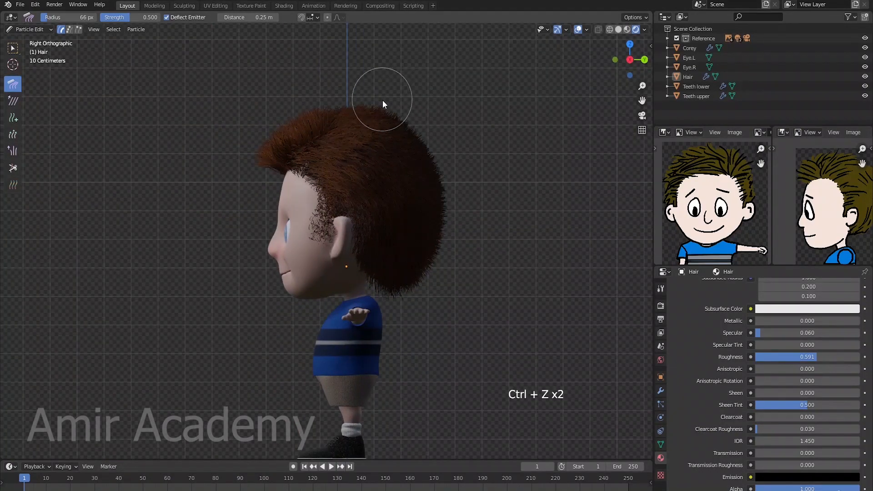
Comb the hair at the crown and back of the head down toward the neck in the right side view
left_click_drag(383, 100, 435, 145)
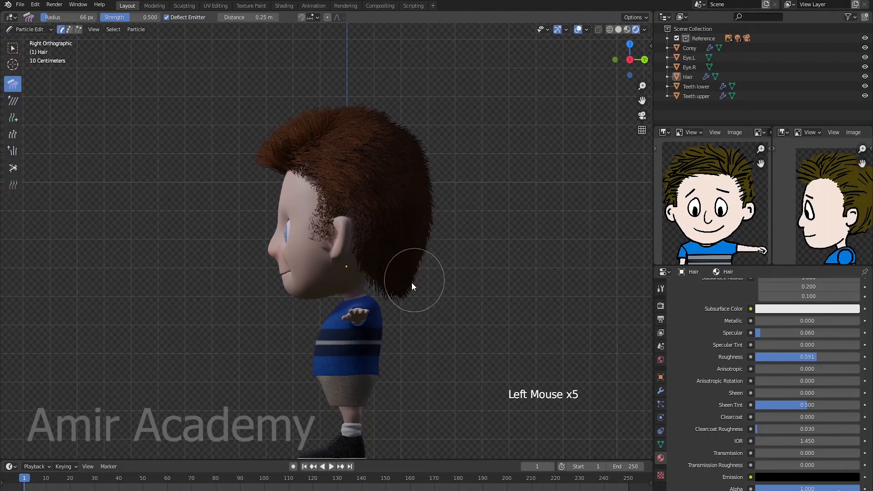
scroll(412, 284, "down", 1)
middle_click_drag(423, 273, 433, 272, "shift")
Switch from Particle Edit to Object Mode and display the scene's lights and cameras in the viewport
middle_click_drag(432, 272, 459, 265)
scroll(433, 260, "down", 3)
scroll(459, 265, "down", 3)
left_click(28, 29)
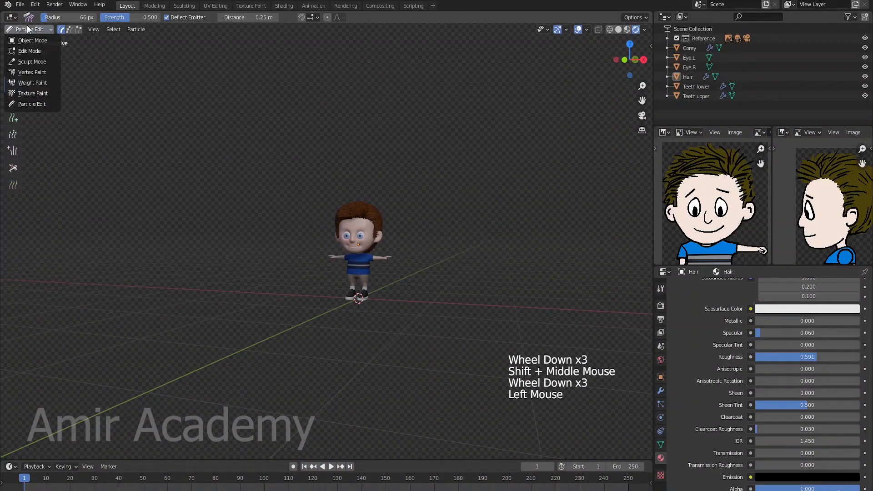
middle_click_drag(440, 150, 404, 219, "shift")
left_click(587, 29)
left_click(531, 136)
Duplicate the 30 W area light in front of the character and move the copy 4.767 m along Y to behind him
left_click(400, 187)
middle_click_drag(405, 219, 392, 208, "shift")
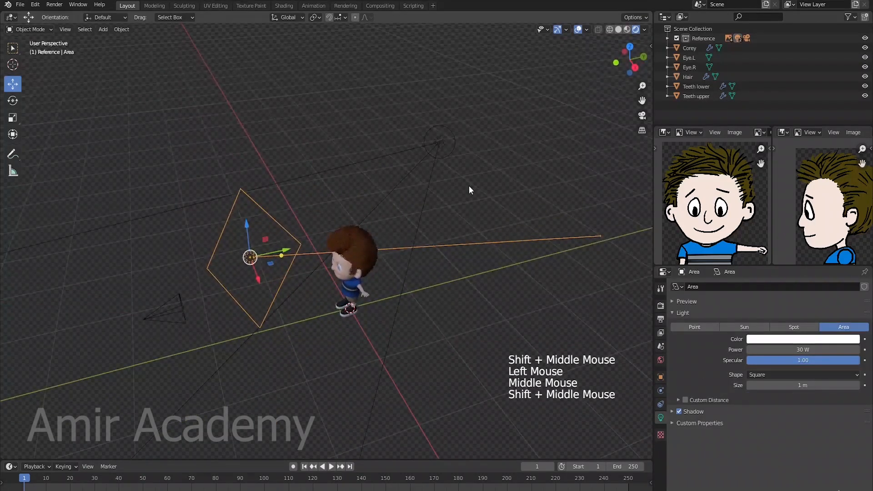
key("shift+d")
key("Escape")
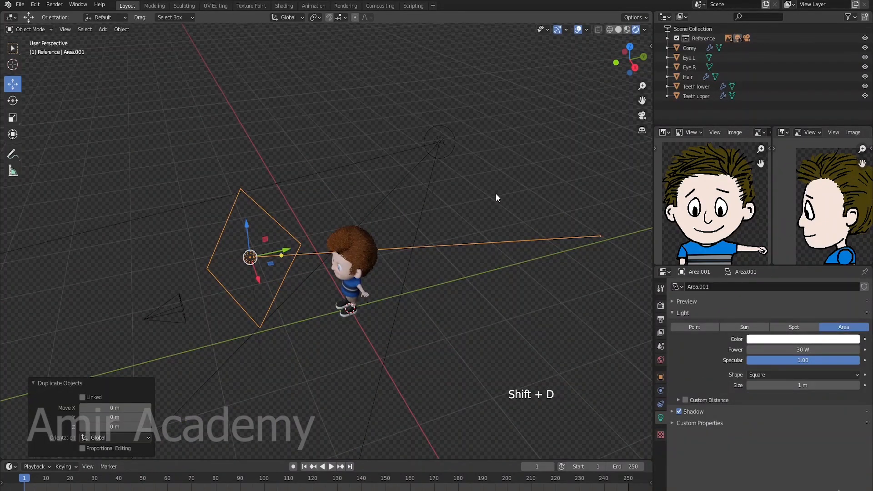
key("g")
left_click(167, 161)
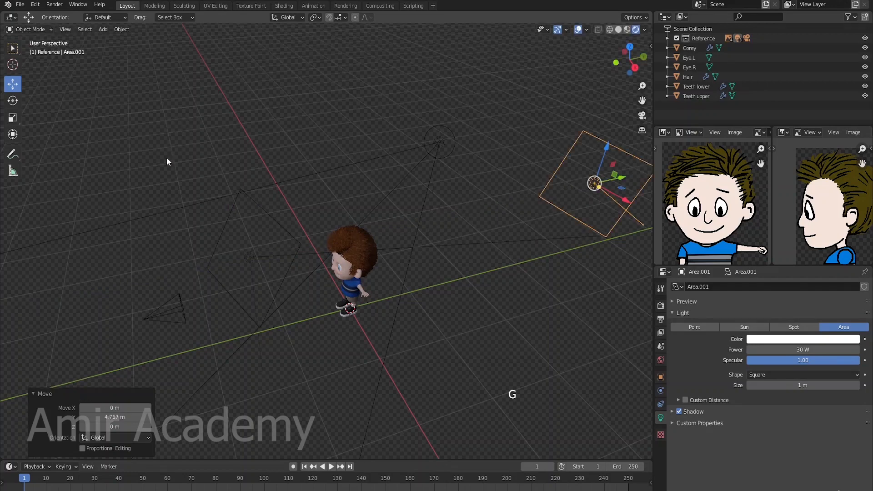
Adjust the placement of the duplicated area light behind the character
middle_click_drag(464, 206, 294, 196)
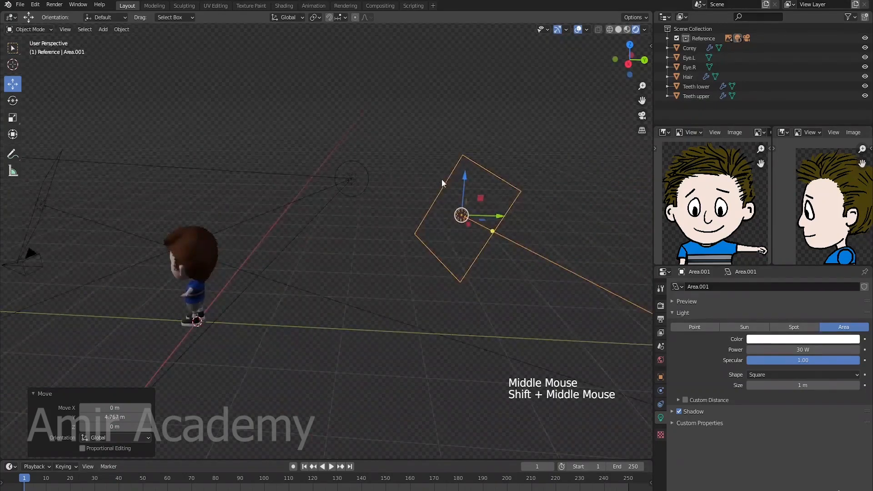
left_click_drag(465, 176, 389, 170)
middle_click_drag(386, 207, 403, 212)
left_click_drag(407, 172, 214, 246)
middle_click_drag(214, 246, 356, 230)
Select and frame the hair object, hide the light and camera overlays, and return to Particle Edit mode
scroll(285, 241, "up", 4)
scroll(313, 200, "up", 5)
middle_click_drag(314, 200, 320, 234)
left_click(329, 202)
key("KP_Decimal")
scroll(319, 205, "down", 3)
key("alt+a")
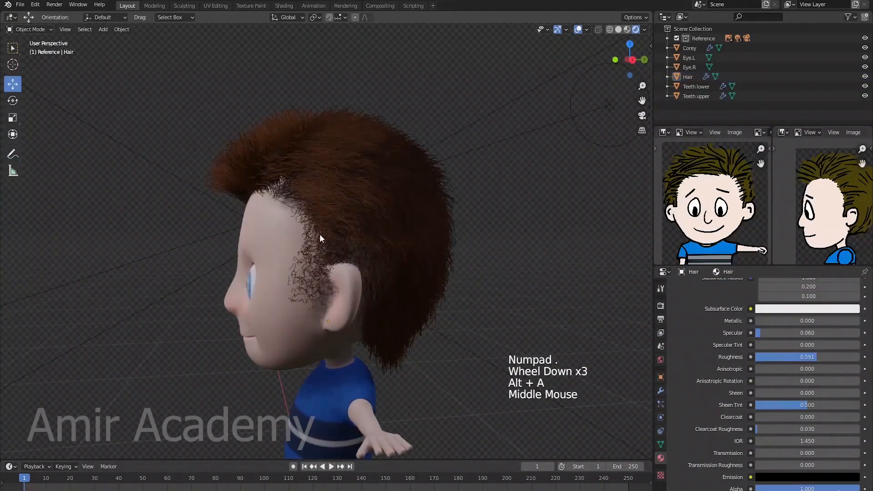
left_click(587, 29)
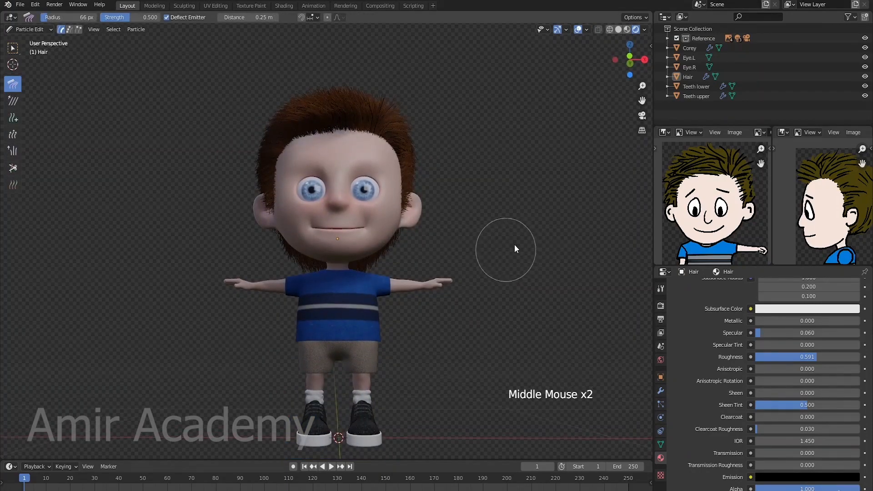
Trim the hair ends along the back of the neck with the Cut brush
middle_click_drag(515, 245, 516, 229)
scroll(473, 287, "up", 3)
middle_click_drag(472, 287, 313, 312)
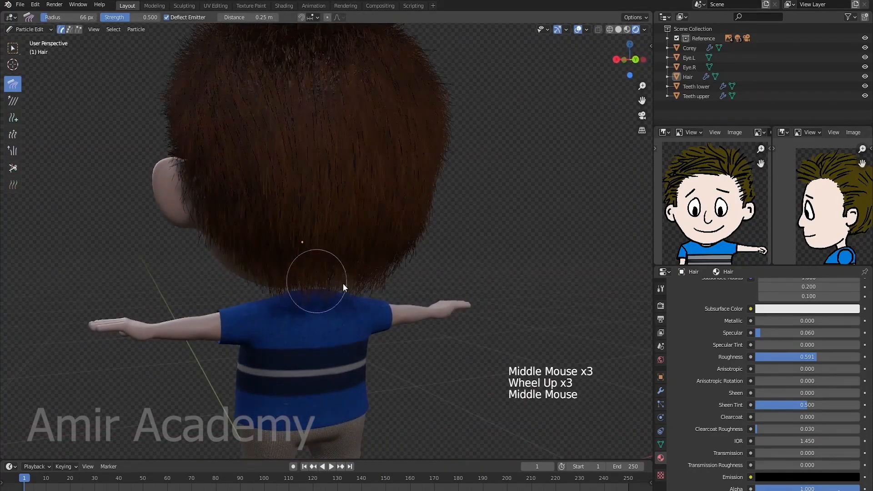
key("KP_3")
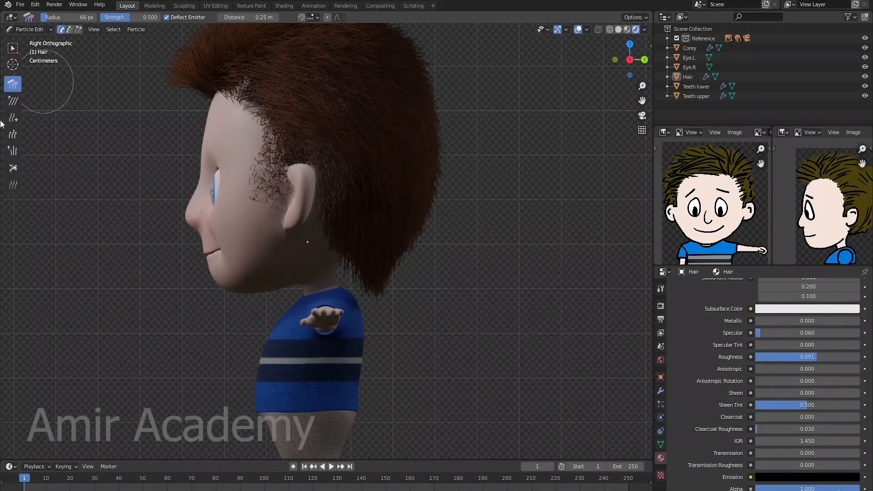
left_click(13, 168)
mouse_move(543, 304)
middle_mouse_down()
mouse_move(441, 319)
mouse_move(428, 310)
mouse_move(446, 281)
mouse_move(417, 301)
mouse_move(414, 319)
mouse_move(412, 310)
middle_mouse_up()
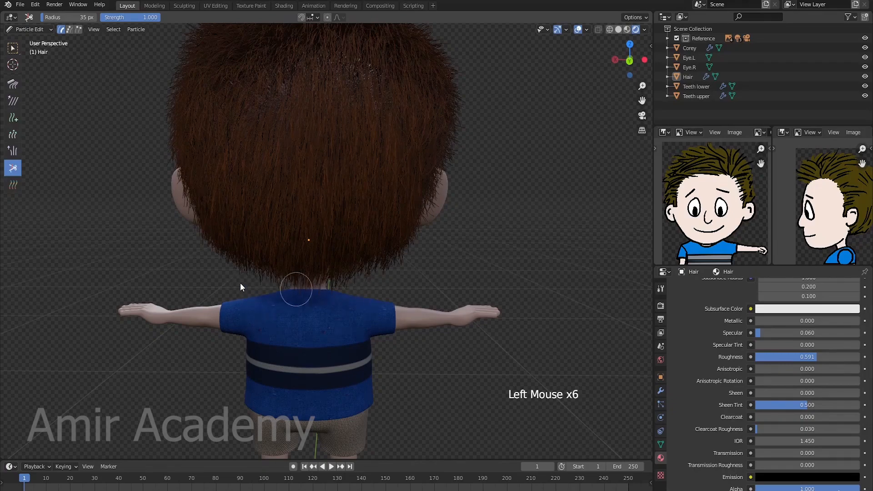
Enlarge the Cut brush radius to 45 px and trim the hair tips above the nape in the right side view
scroll(387, 300, "down", 5)
middle_click_drag(383, 301, 424, 299)
scroll(468, 293, "up", 4)
key("KP_3")
scroll(425, 299, "up", 3)
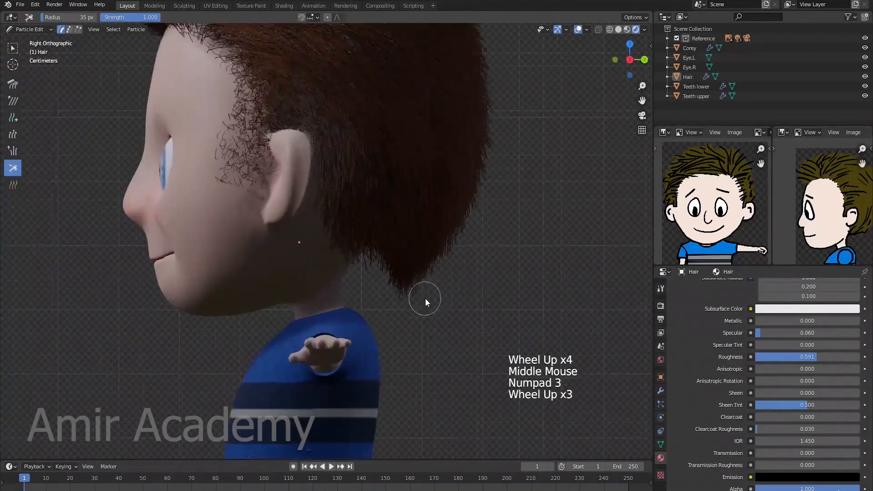
key("f")
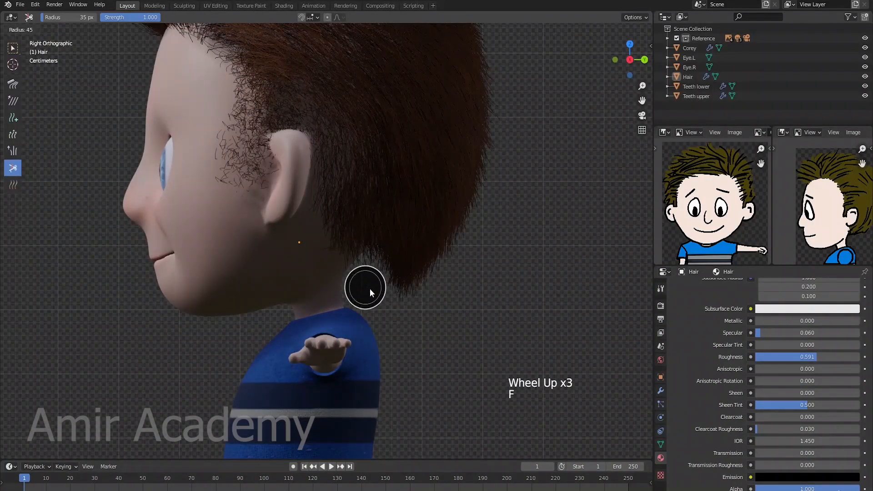
left_click(352, 255)
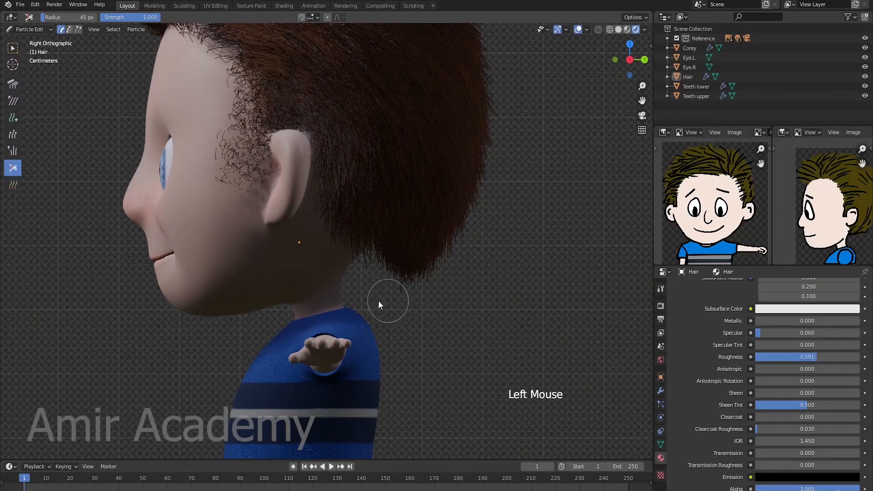
left_click_drag(382, 298, 453, 259)
middle_click_drag(432, 241, 431, 235, "shift")
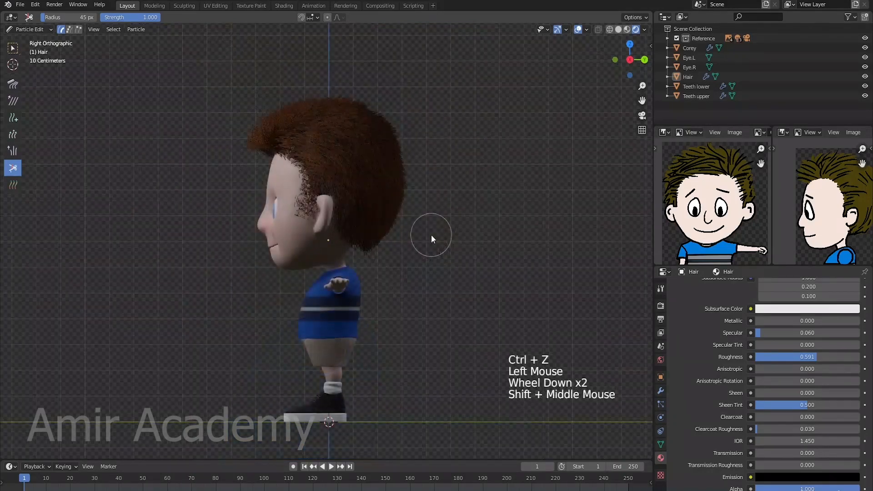
Comb the hair at the back of the head downward in the left side view
key("ctrl+KP_3")
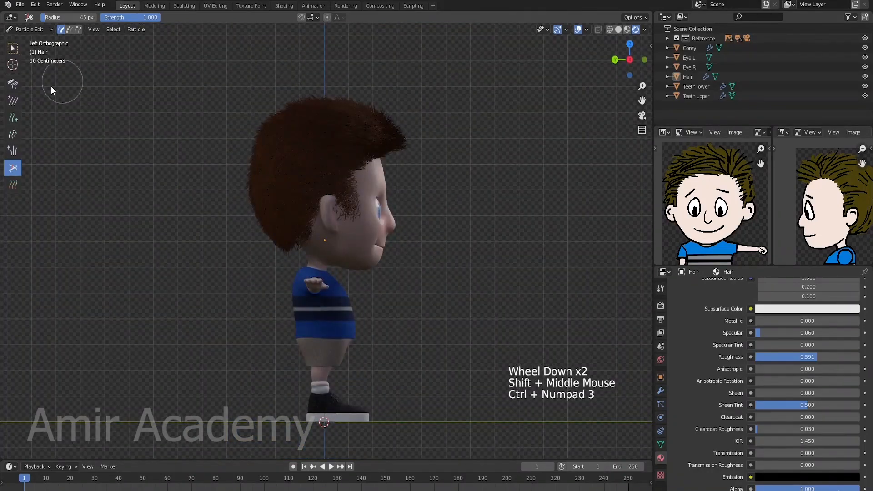
left_click(13, 84)
scroll(279, 92, "up", 2)
middle_click_drag(279, 92, 271, 86, "shift")
mouse_move(271, 86)
left_mouse_down()
mouse_move(248, 108)
mouse_move(217, 200)
left_mouse_up()
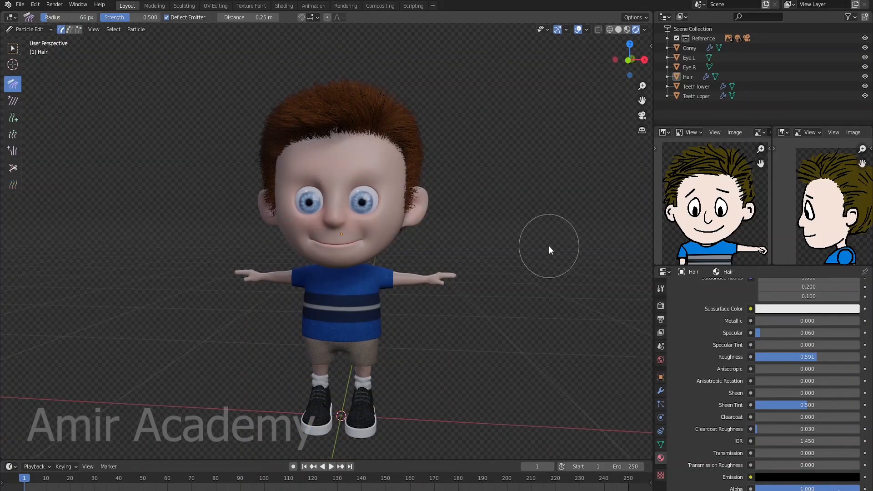
Render the current frame to check the hair, and close the render result
key("F12")
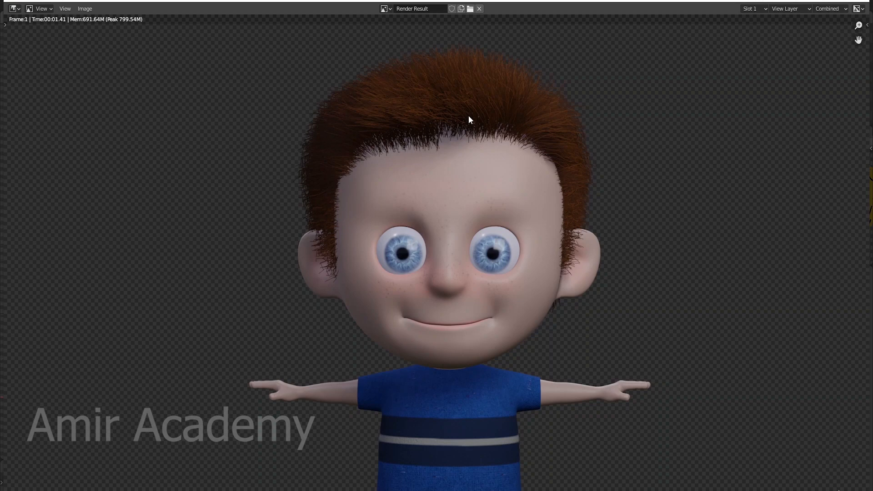
left_click(859, 1)
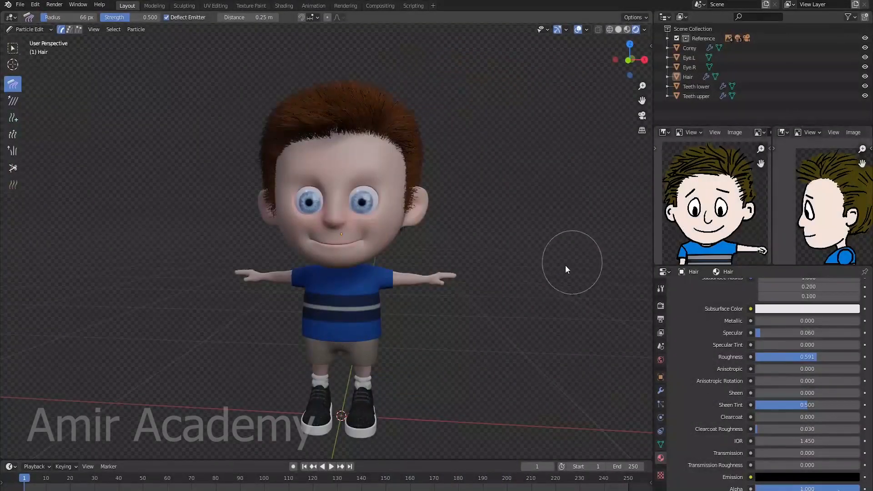
middle_click_drag(497, 277, 505, 285)
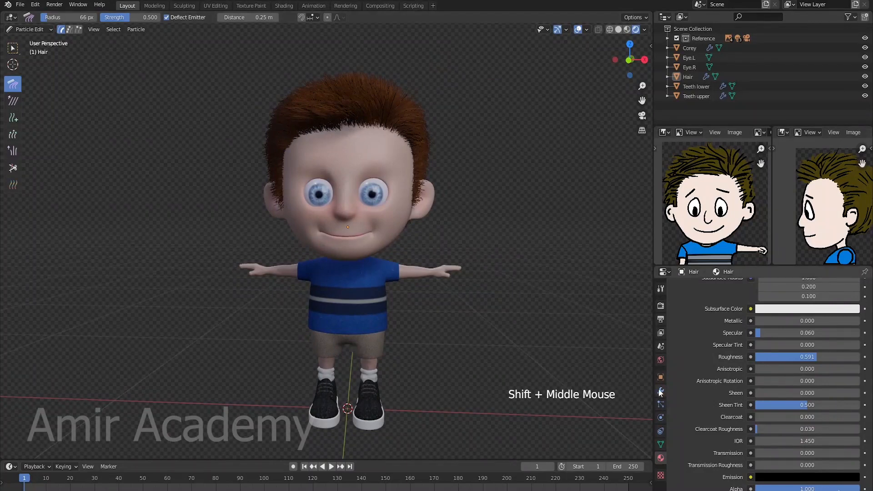
Return to Object Mode and set the display amount of the hair's interpolated children to 50
left_click(660, 404)
scroll(725, 400, "down", 19)
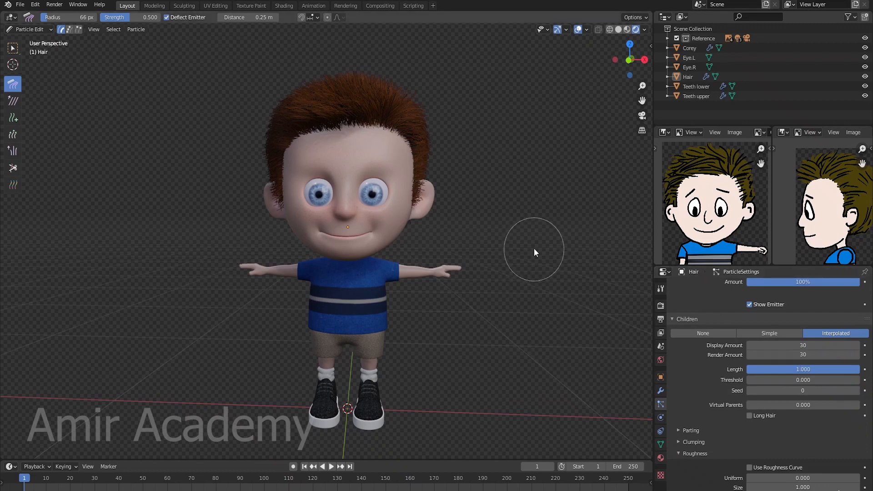
middle_click_drag(534, 250, 534, 255, "shift")
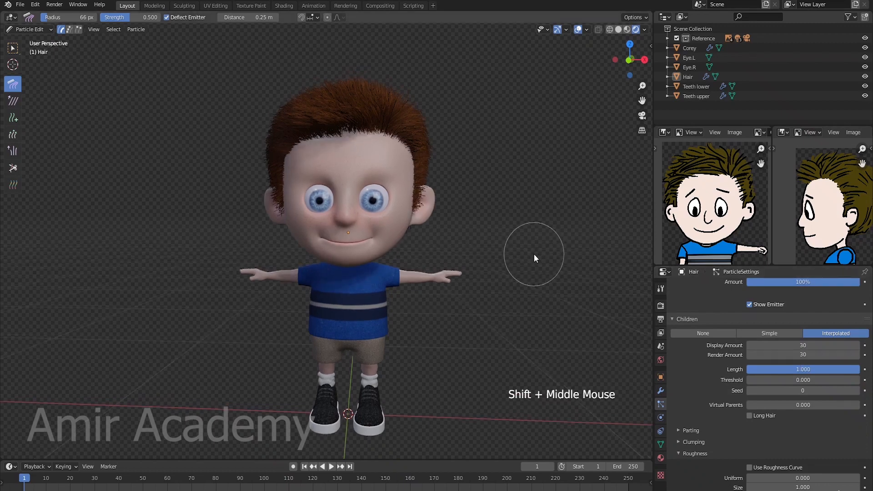
left_click(30, 29)
left_click(25, 38)
scroll(524, 231, "up", 2)
middle_click_drag(523, 231, 521, 254, "shift")
left_click(803, 346)
left_click_drag(803, 346, 827, 351)
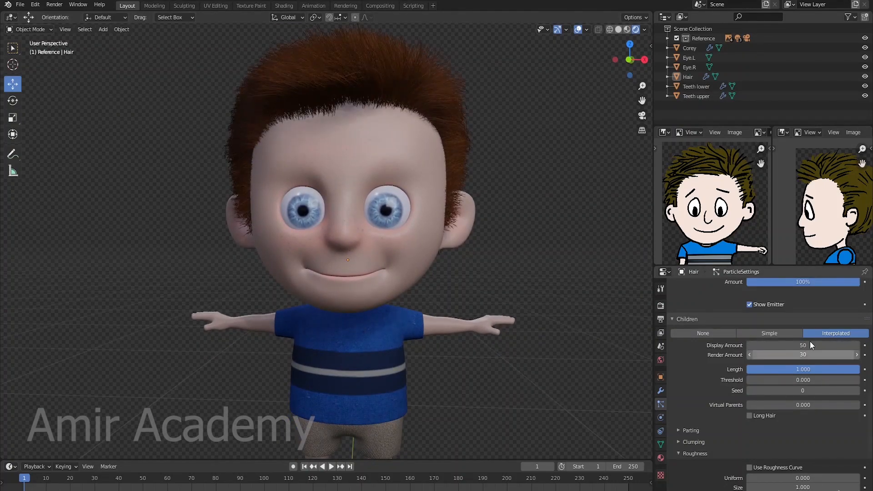
Set the children's render amount to 50 and render the frame again
scroll(479, 316, "down", 2)
middle_click_drag(479, 316, 487, 293, "shift")
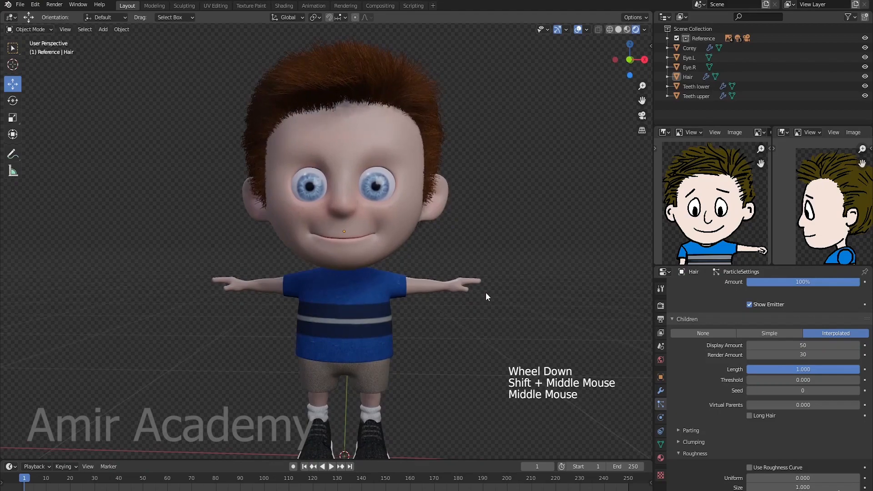
mouse_move(788, 354)
left_mouse_down()
mouse_move(796, 353)
mouse_move(788, 353)
left_mouse_up()
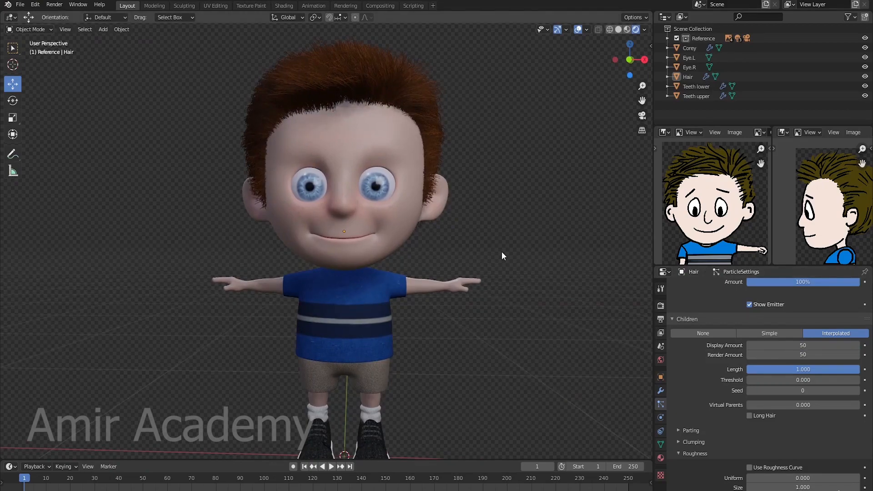
key("F12")
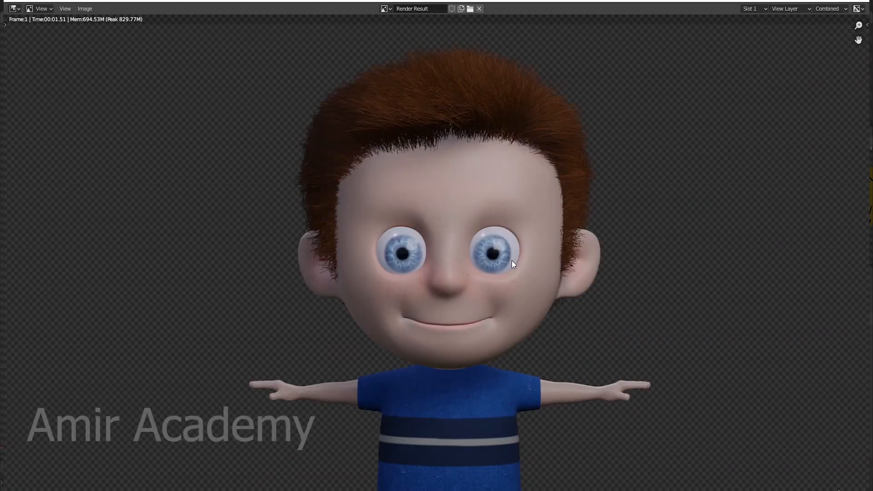
Inspect the rendered character's hair as a whole and close the render result
scroll(512, 260, "down", 2)
middle_click_drag(521, 272, 550, 277)
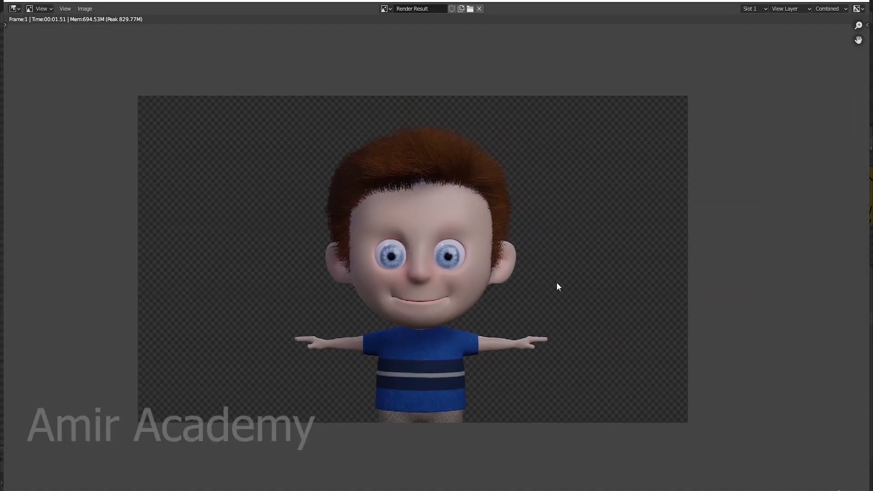
scroll(557, 282, "up", 1)
key("Escape")
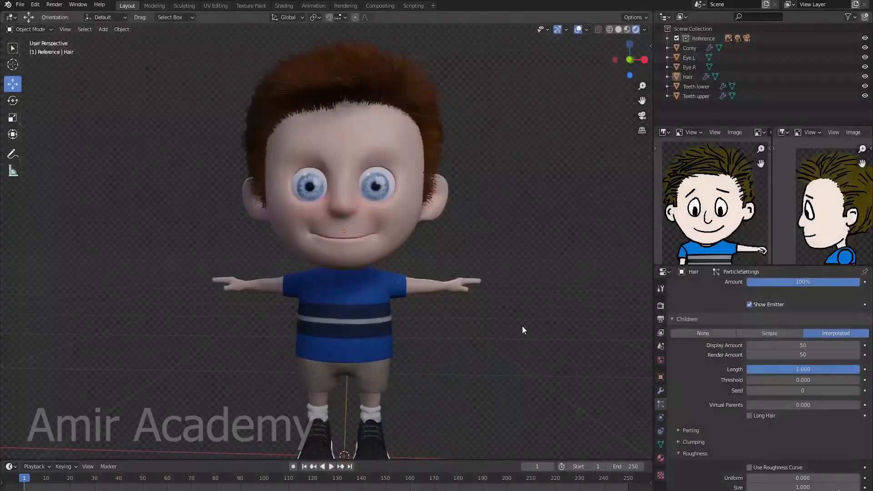
Examine the denser hair on the character from the front and from an angle, both at full-body distance and close up
scroll(449, 332, "down", 1)
middle_click_drag(449, 332, 482, 325, "shift")
middle_click_drag(482, 325, 435, 300)
scroll(441, 302, "up", 2)
scroll(419, 302, "down", 2)
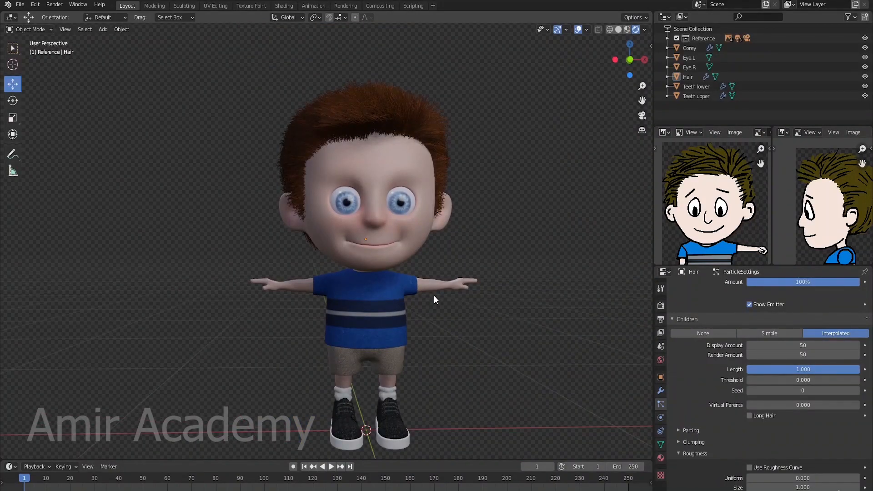
middle_click_drag(465, 229, 532, 255)
scroll(482, 211, "up", 2)
scroll(447, 239, "up", 2)
scroll(478, 247, "down", 2)
Try a random roughness of 0 on the hair's children and check the smoother look from the front
scroll(717, 401, "down", 14)
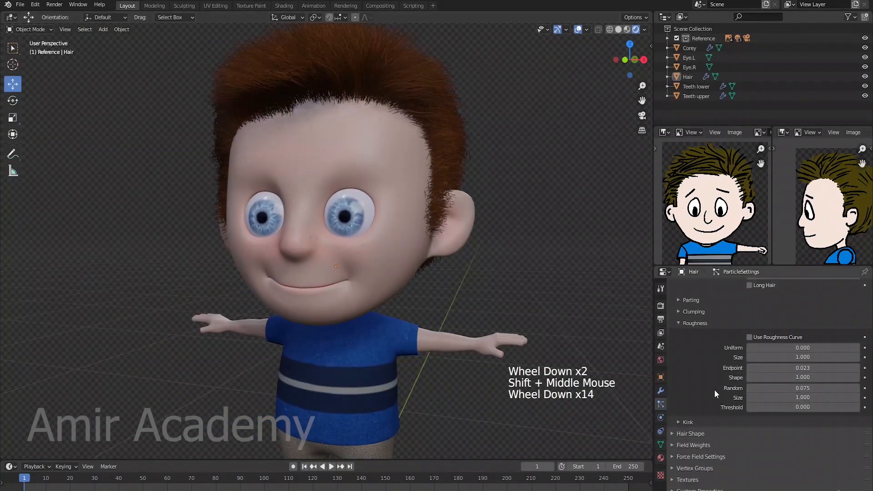
middle_click_drag(526, 315, 539, 346, "shift")
left_click(825, 389)
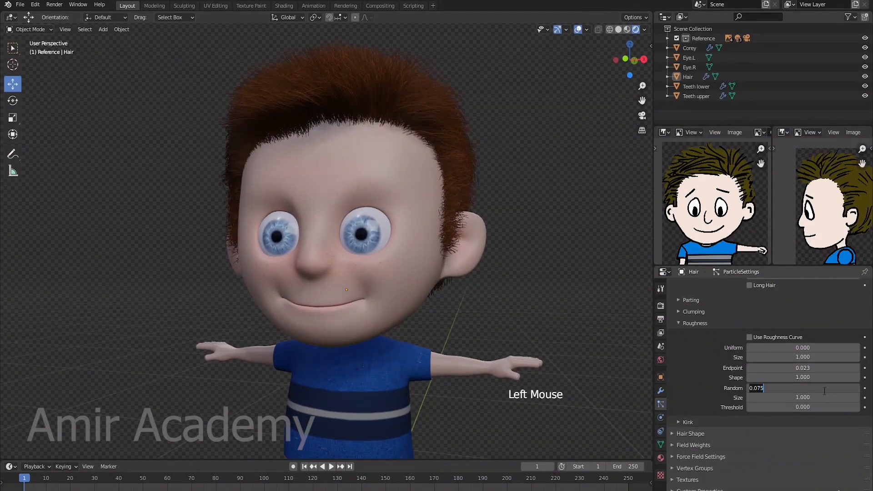
type("0")
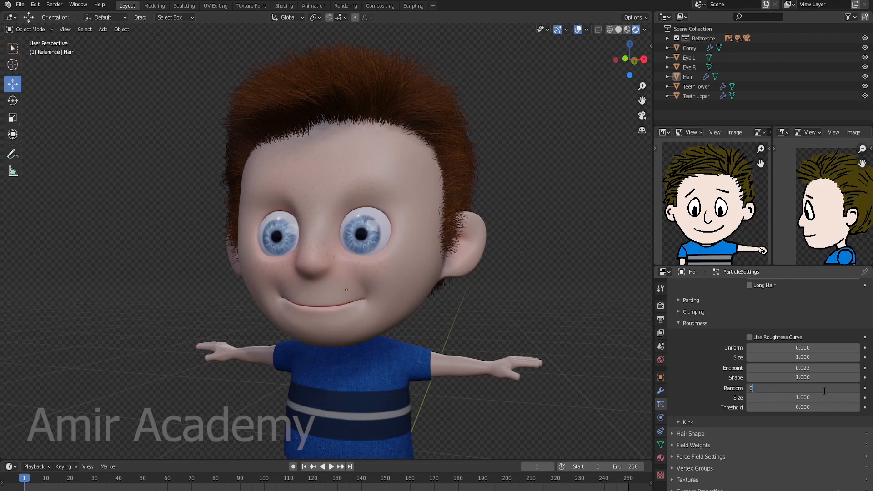
key("Return")
middle_click_drag(524, 332, 466, 326)
scroll(525, 326, "down", 3)
scroll(466, 326, "up", 3)
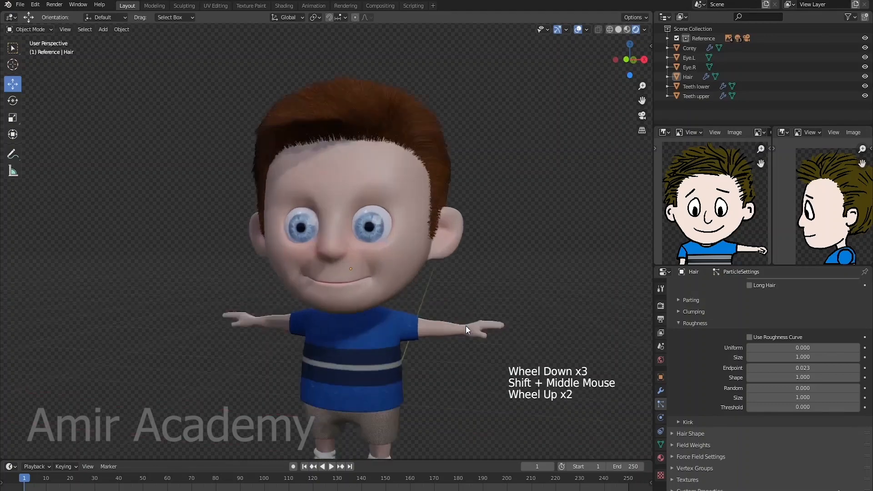
Try random roughness values of 0.01 and 0.02 on the hair's children
left_click(802, 389)
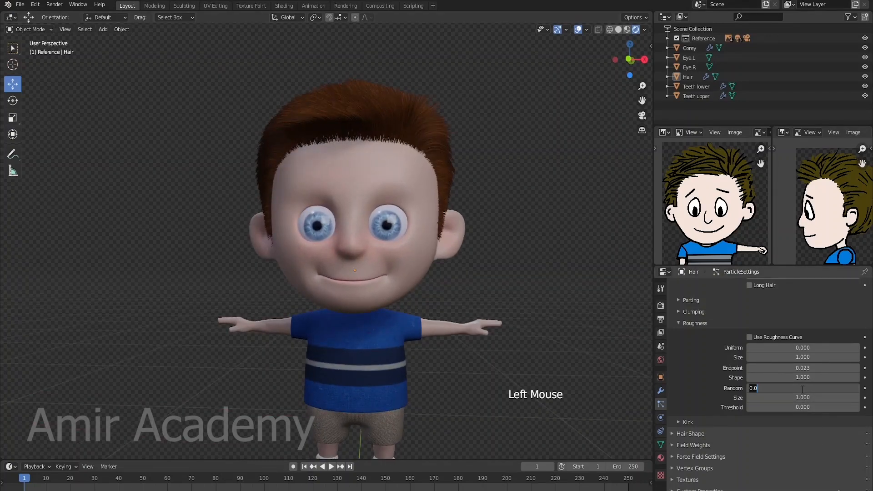
type(".01")
middle_click_drag(454, 252, 457, 247)
left_click(808, 391)
type(".02")
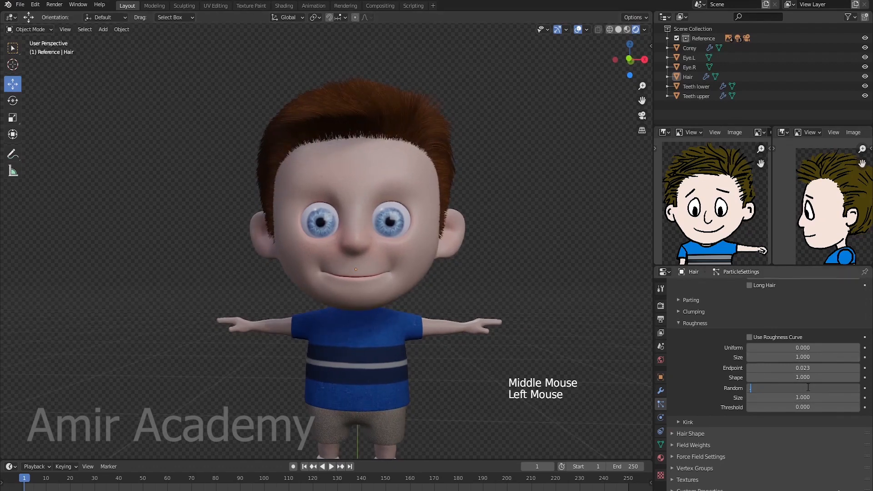
key("Return")
Set the random roughness of the hair's children to 0.05 and check the hair on the whole character
left_click(796, 390)
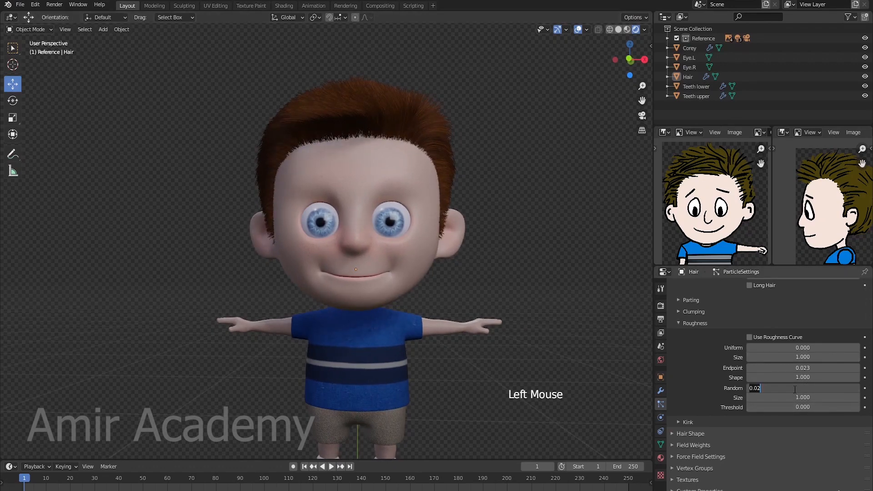
type(".05")
key("Return")
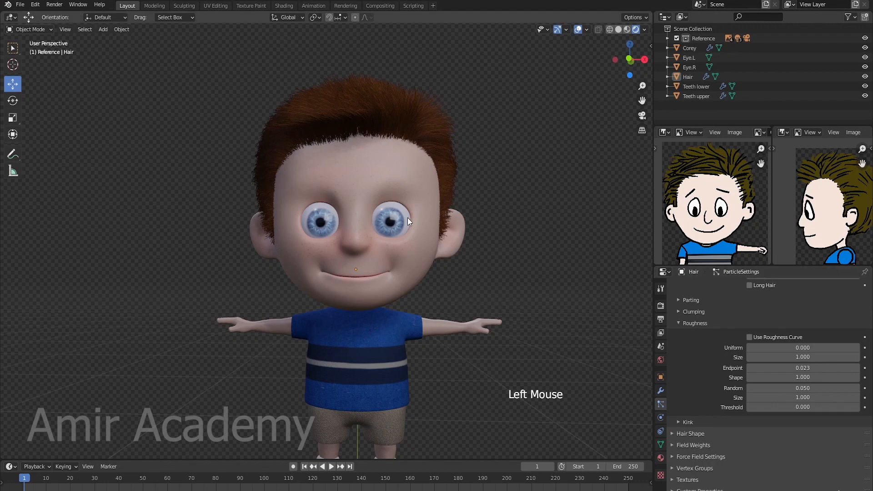
middle_click_drag(408, 217, 426, 278)
mouse_move(511, 255)
middle_mouse_down("shift")
mouse_move(511, 236)
mouse_move(497, 247)
mouse_move(550, 256)
mouse_move(527, 256)
mouse_move(513, 237)
mouse_move(513, 247)
middle_mouse_up("shift")
scroll(518, 240, "down", 2)
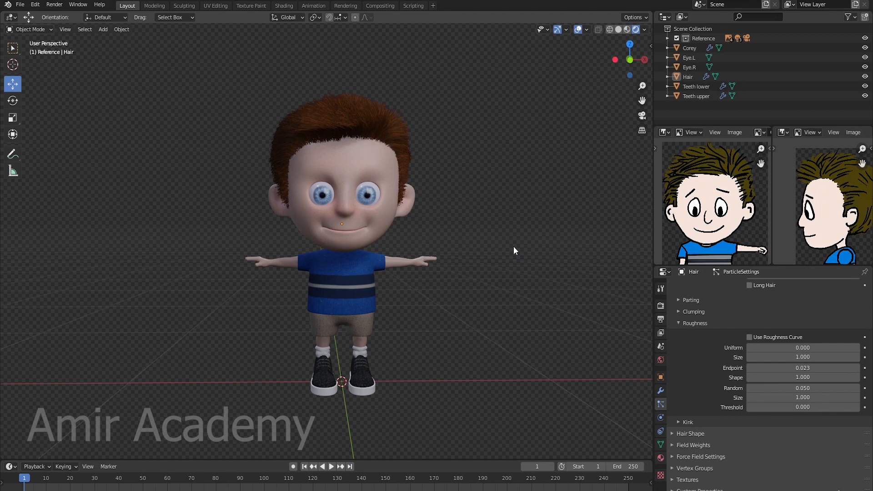
middle_click_drag(514, 247, 474, 277)
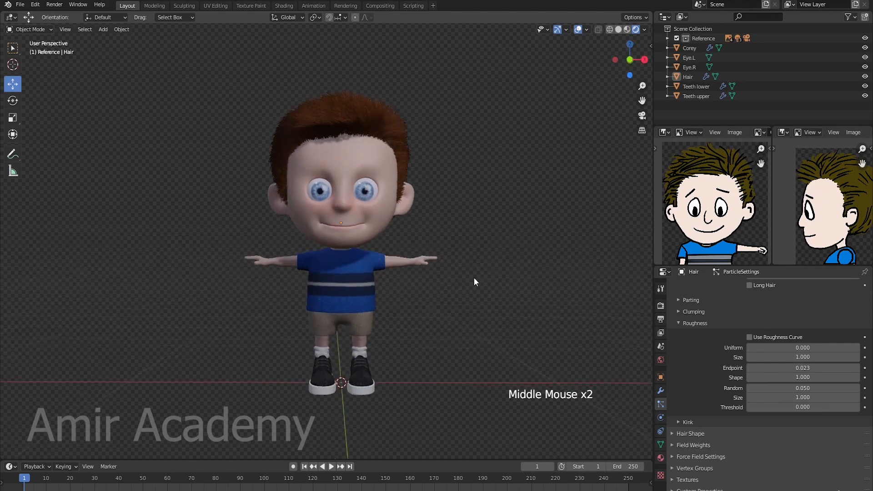
scroll(474, 277, "up", 1)
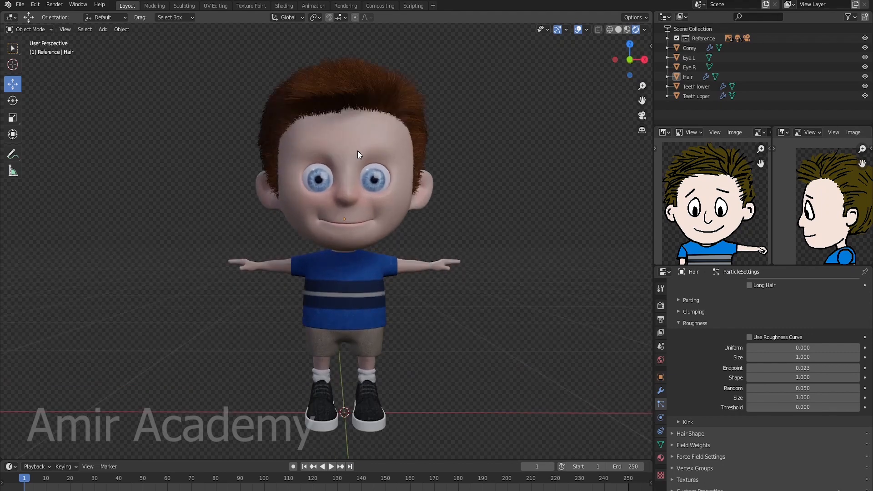